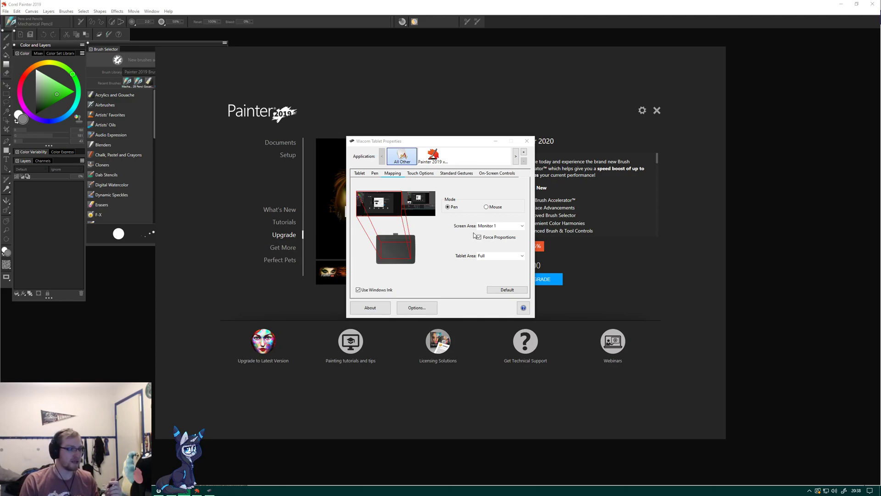
# Enable Force Proportions in the tablet mapping for Painter 2019, with Monitor 1 as the screen area.
pyautogui.click(429, 159)
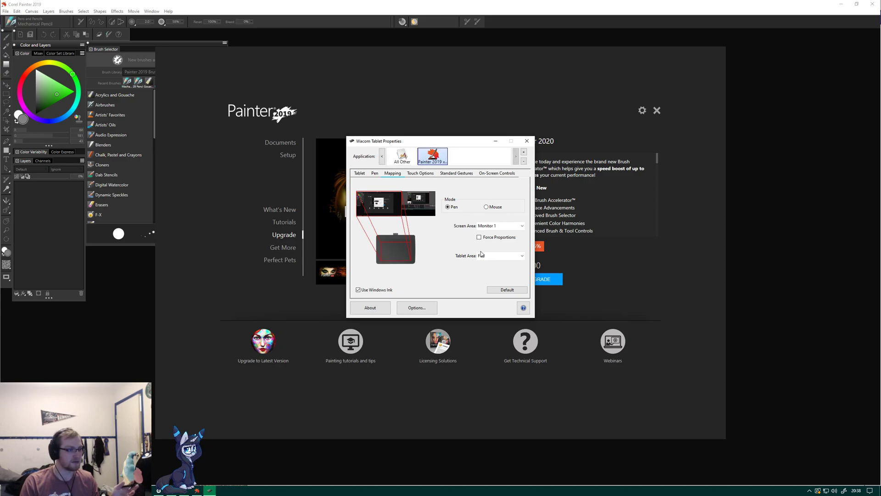
pyautogui.click(479, 237)
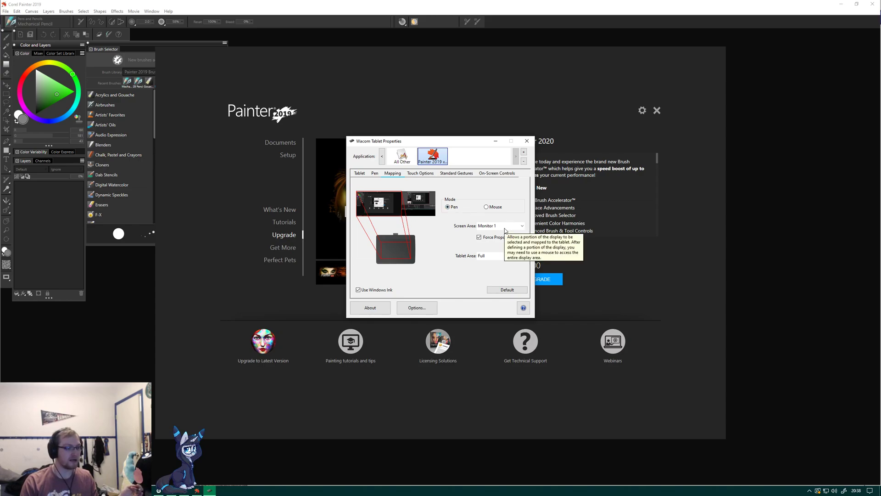
pyautogui.click(505, 228)
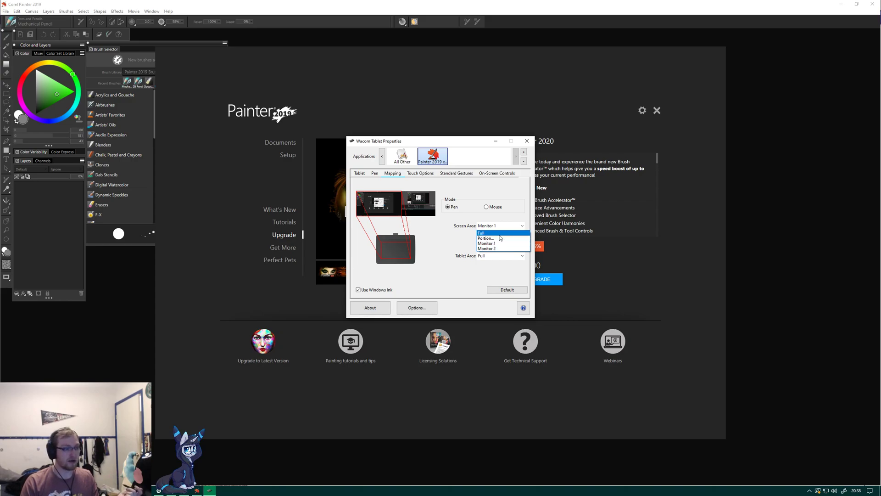
pyautogui.click(502, 243)
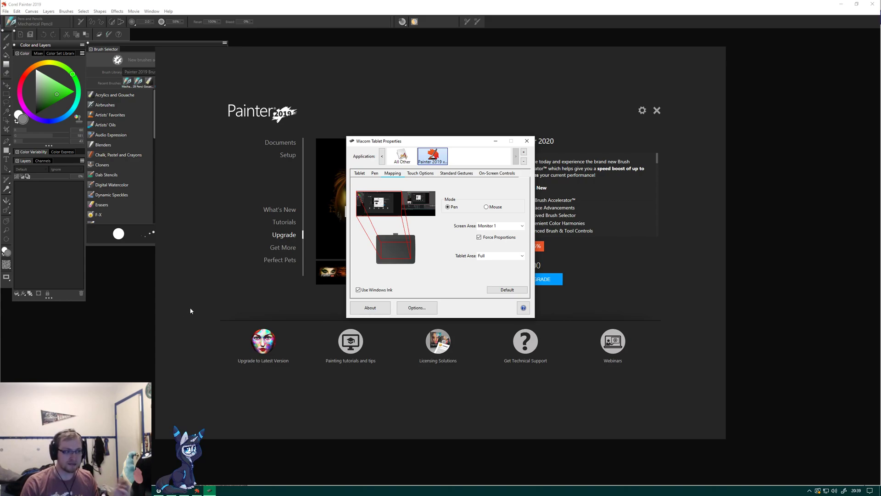
# Return to Painter, dismiss its welcome screen and choose the Cover Pencil brush variant.
pyautogui.click(236, 264)
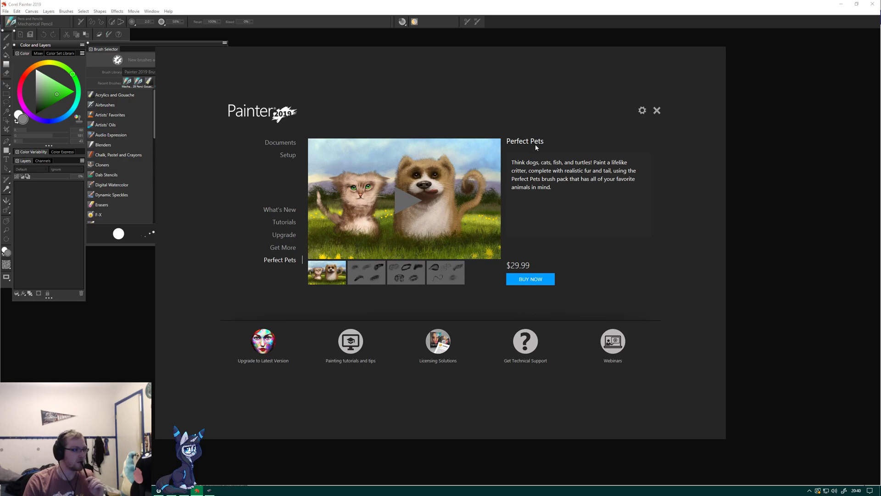
pyautogui.click(657, 111)
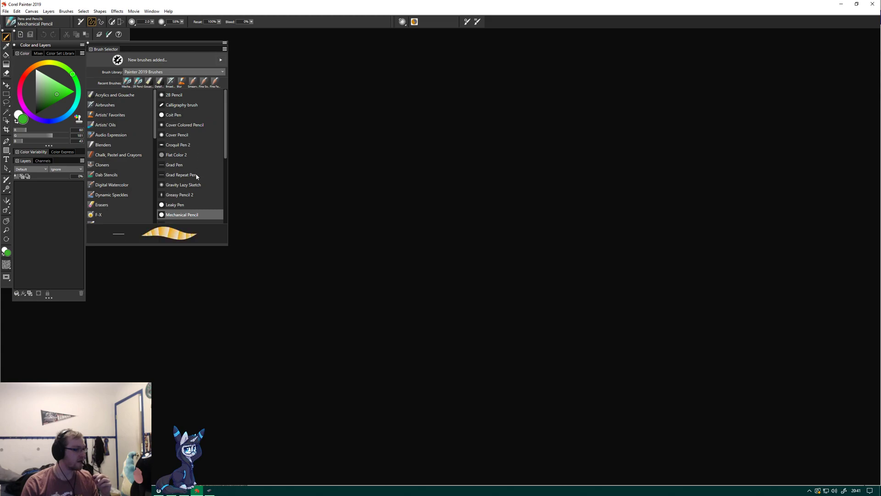
pyautogui.scroll(-3, 197, 177)
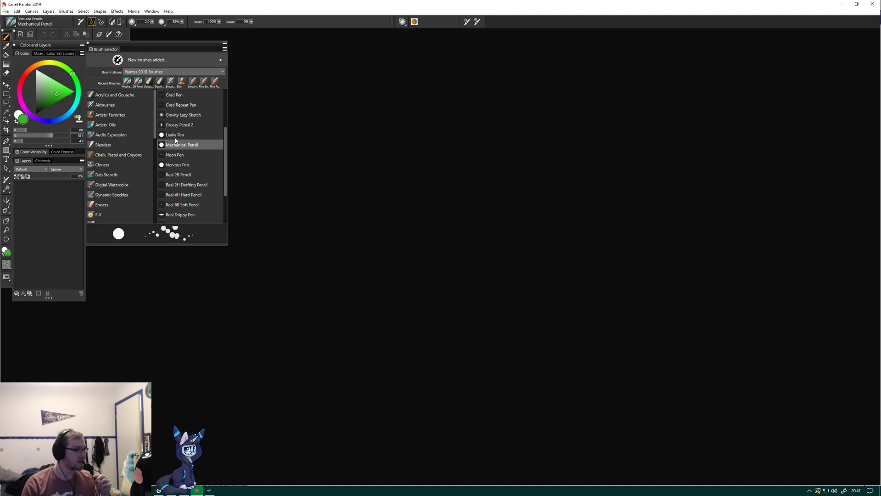
pyautogui.scroll(2, 182, 123)
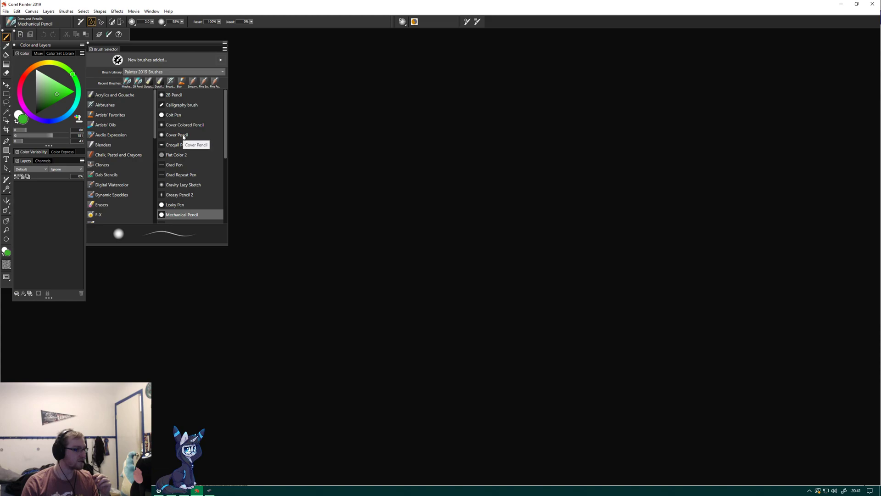
pyautogui.click(183, 135)
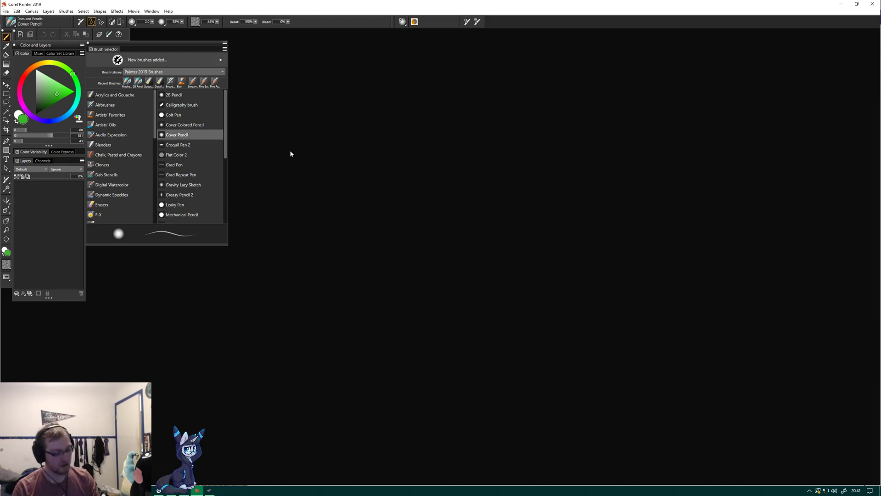
# Create a new image 260 pixels wide and 1440 pixels high at 150 pixels per inch.
pyautogui.hotkey('ctrl', 'n')
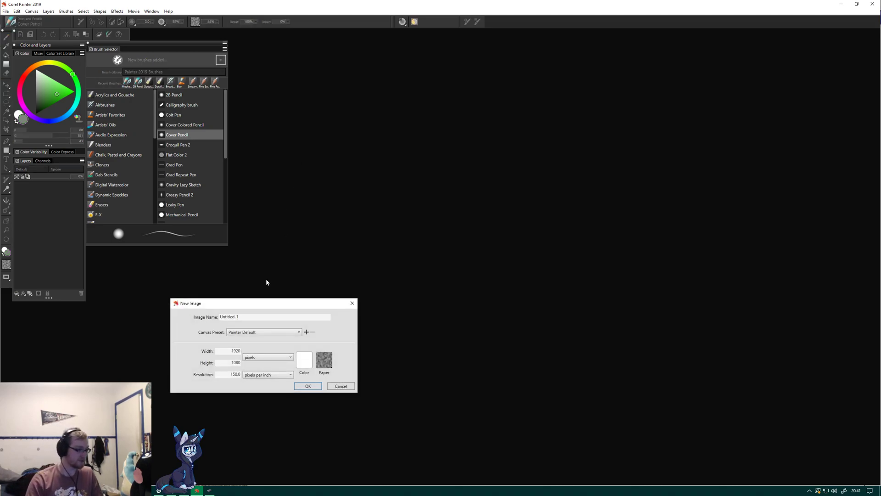
pyautogui.doubleClick(236, 351)
pyautogui.write('260')
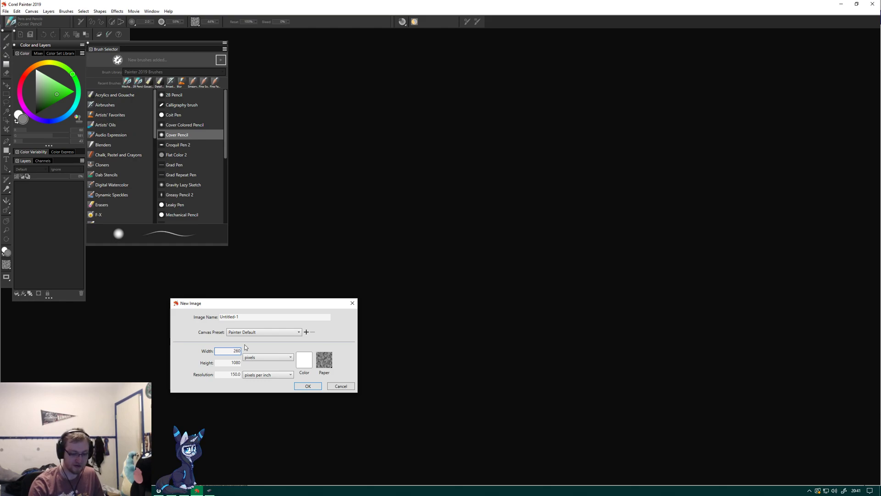
pyautogui.press('Tab')
pyautogui.write('14')
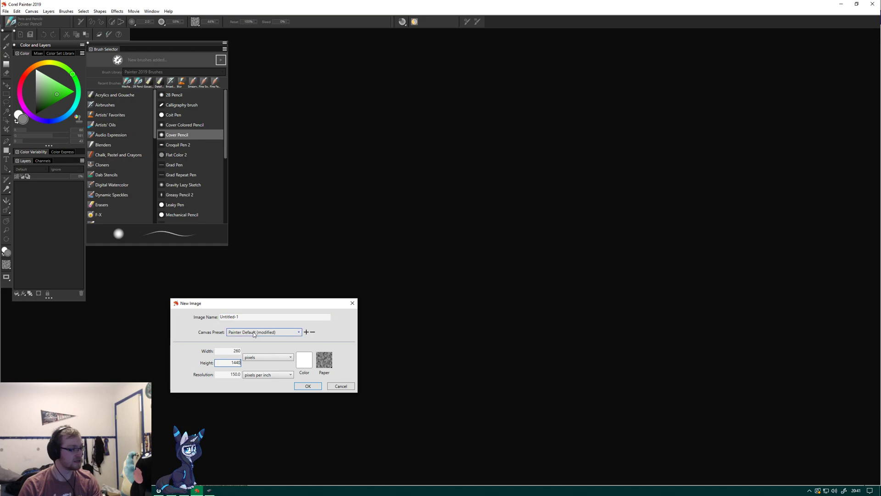
pyautogui.click(253, 332)
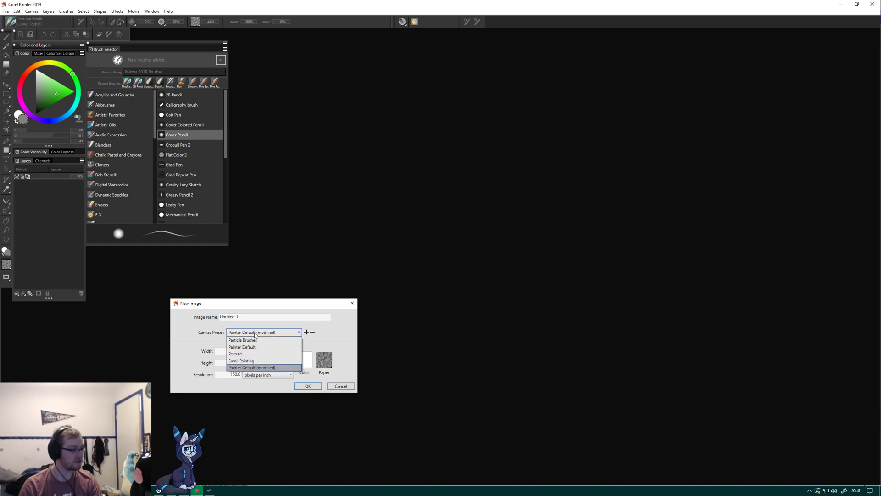
pyautogui.click(254, 333)
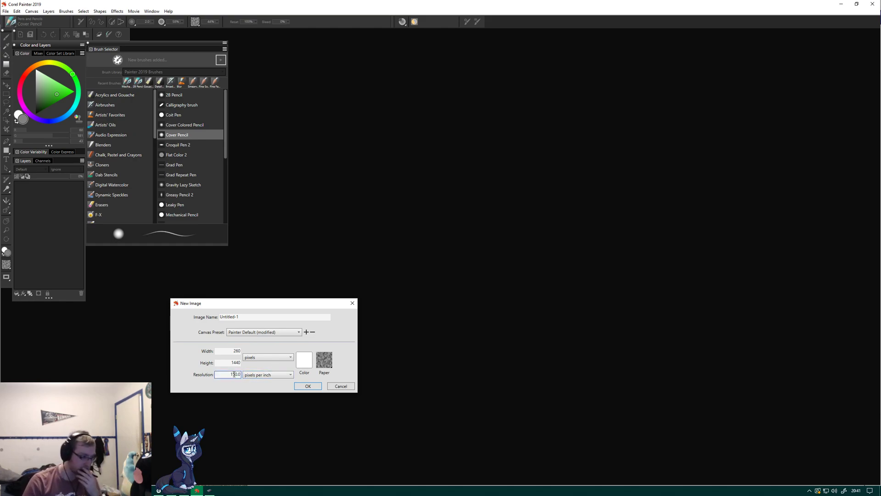
pyautogui.click(308, 387)
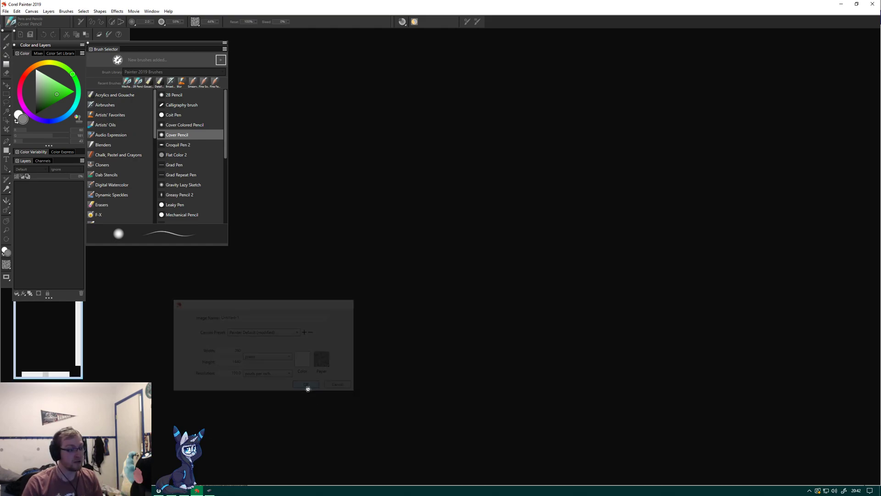
# Move the Brush Selector and the Color and Layers panel away from the narrow document window.
pyautogui.click(79, 347)
pyautogui.click(79, 346)
pyautogui.click(52, 344)
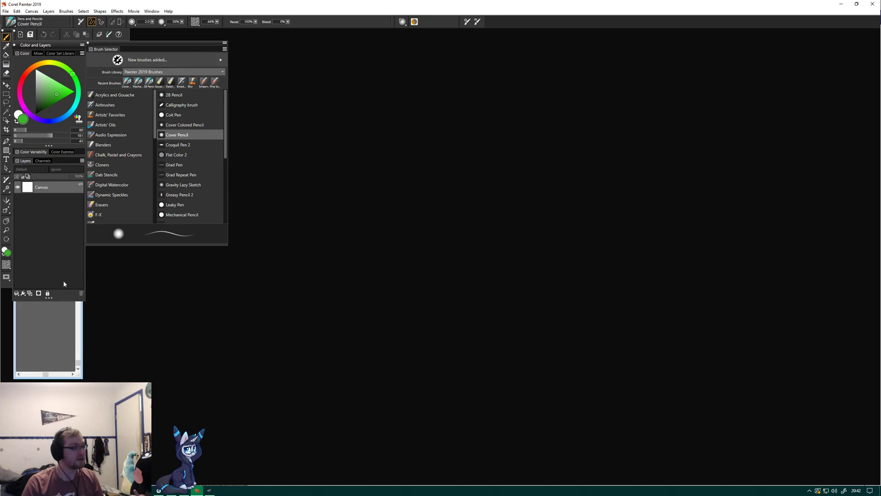
pyautogui.moveTo(130, 45); pyautogui.dragTo(329, 52)
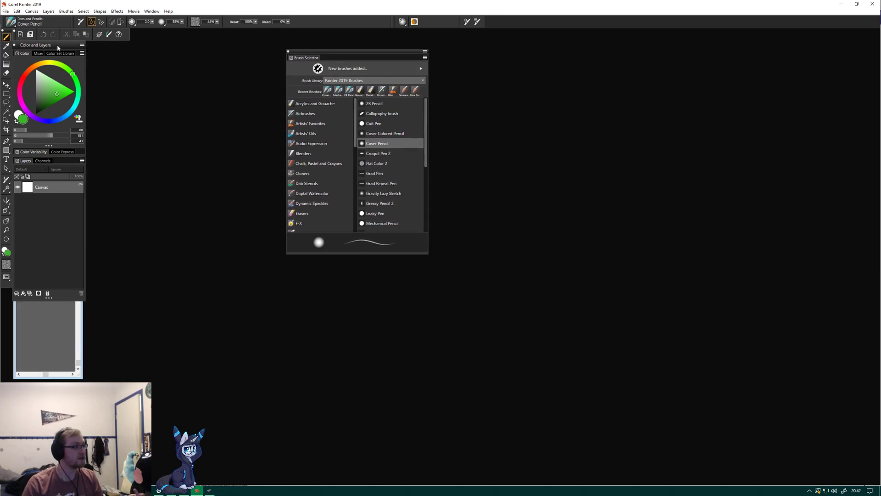
pyautogui.moveTo(57, 45); pyautogui.dragTo(197, 68)
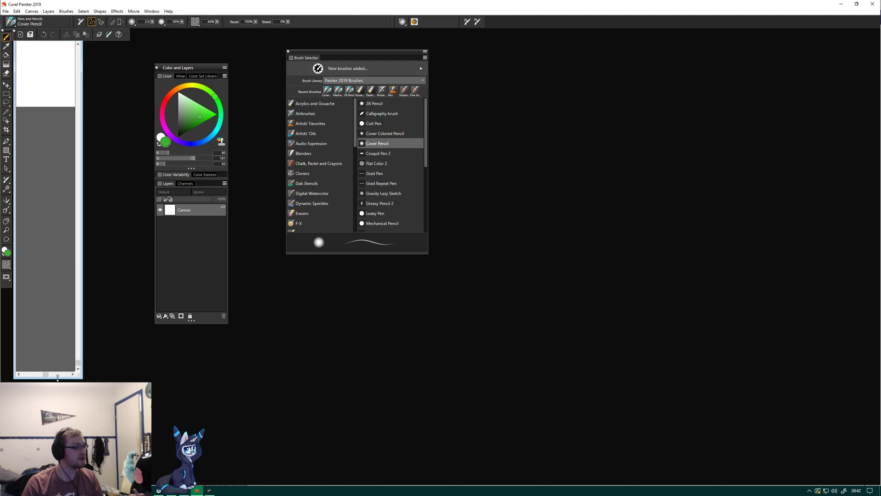
# Undo a short test stroke on the canvas, then widen and maximize the document window.
pyautogui.moveTo(41, 68); pyautogui.dragTo(48, 99)
pyautogui.hotkey('ctrl', 'z')
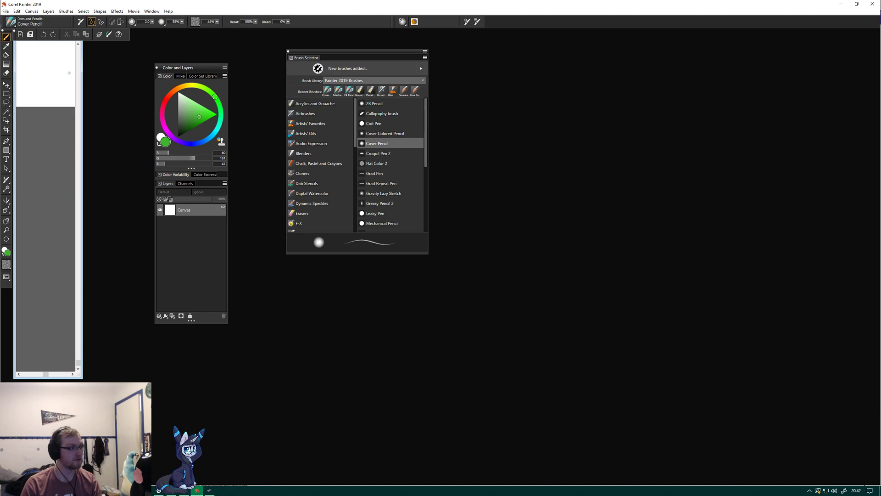
pyautogui.moveTo(82, 54); pyautogui.dragTo(595, 94)
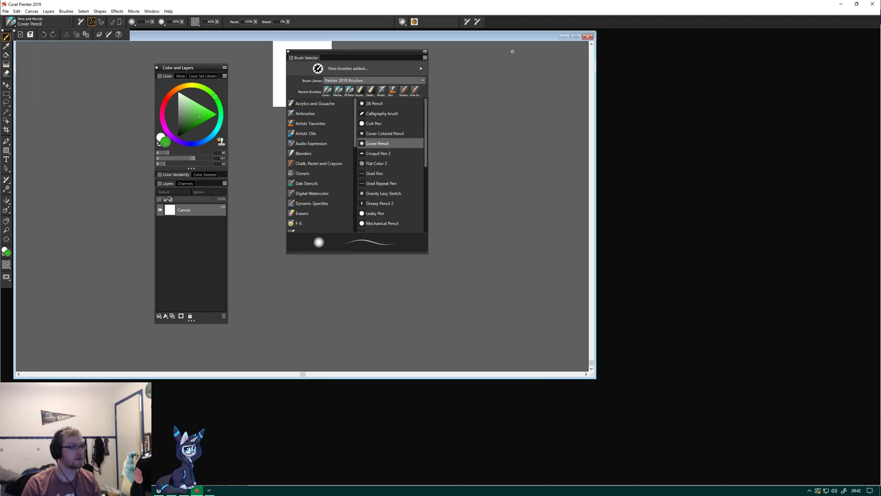
pyautogui.moveTo(520, 40); pyautogui.dragTo(670, 89)
pyautogui.doubleClick(700, 91)
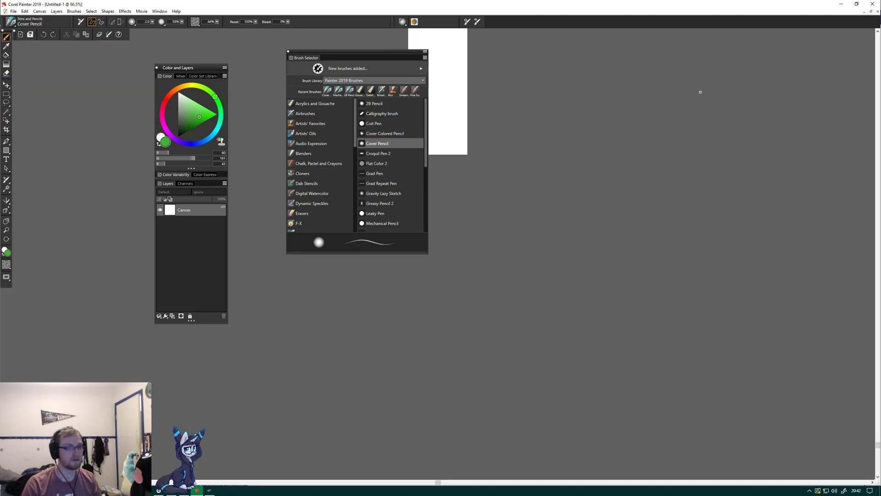
# Check the proportions of the tall, narrow canvas and close the image without saving.
pyautogui.scroll(4, 550, 142)
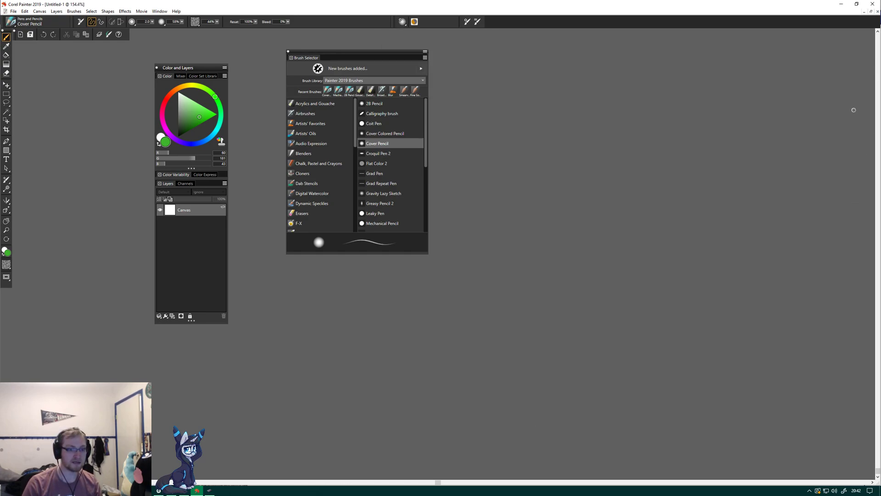
pyautogui.scroll(10, 438, 275)
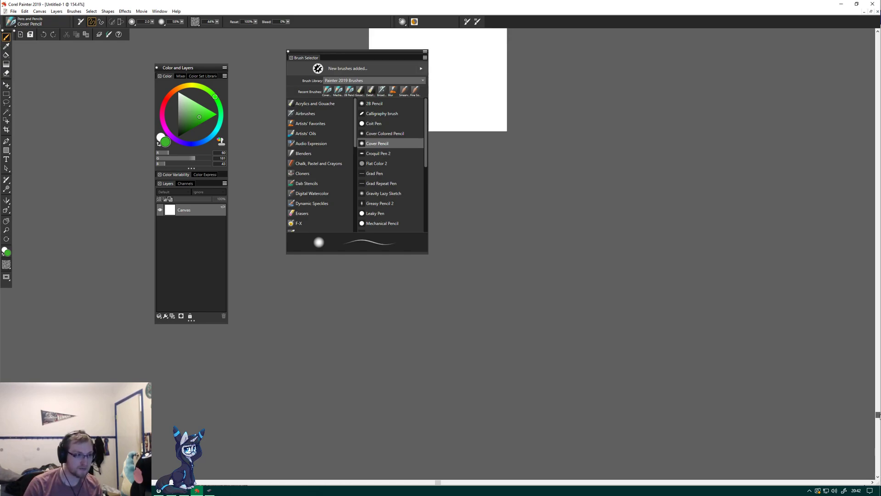
pyautogui.scroll(-10, 438, 275)
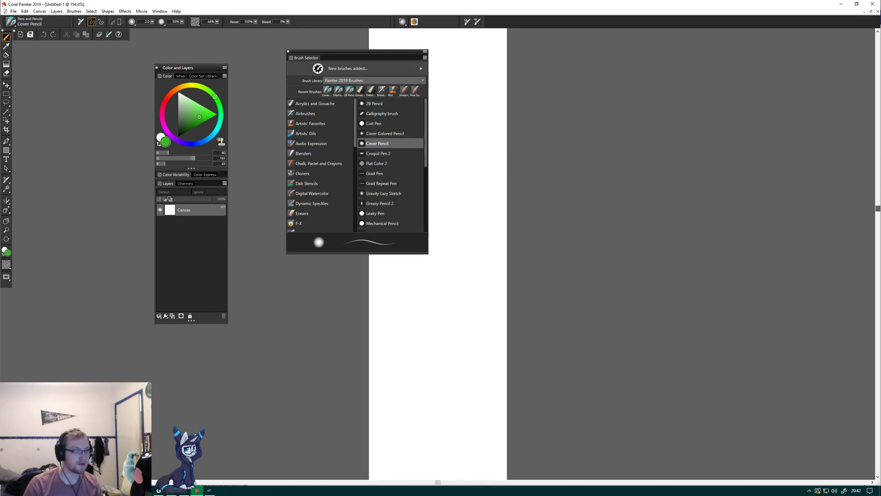
pyautogui.moveTo(878, 311); pyautogui.dragTo(878, 308)
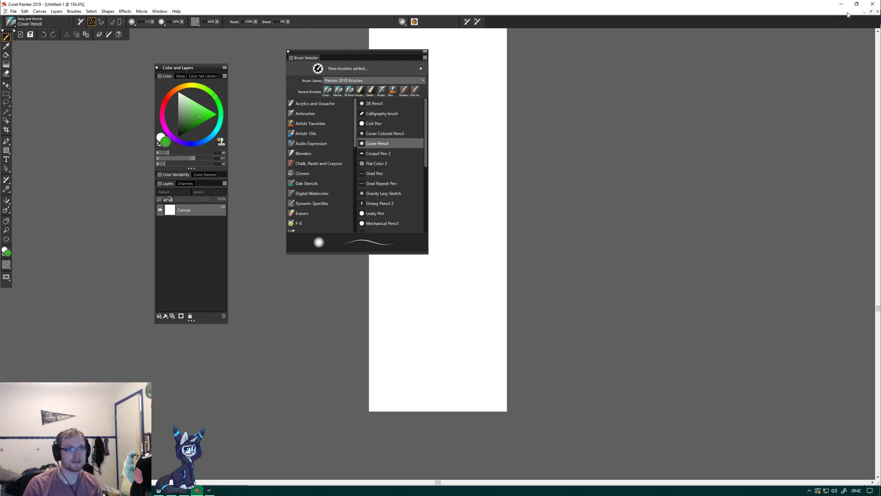
pyautogui.click(878, 12)
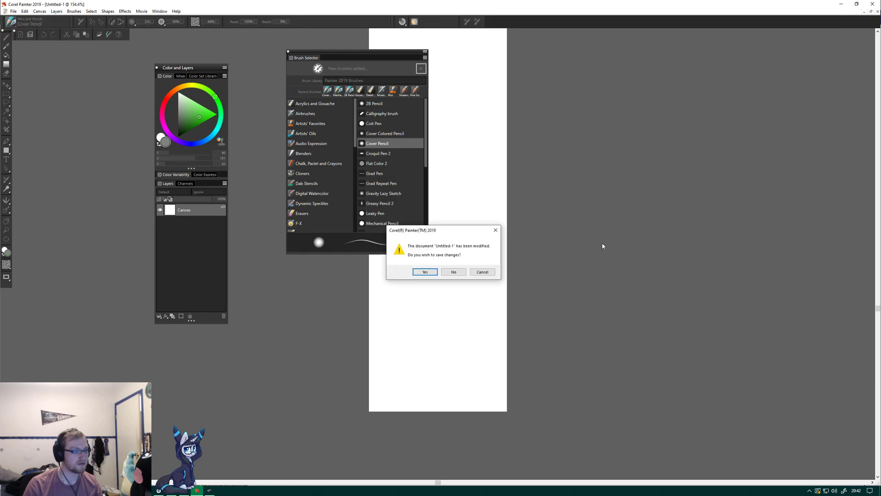
pyautogui.click(453, 273)
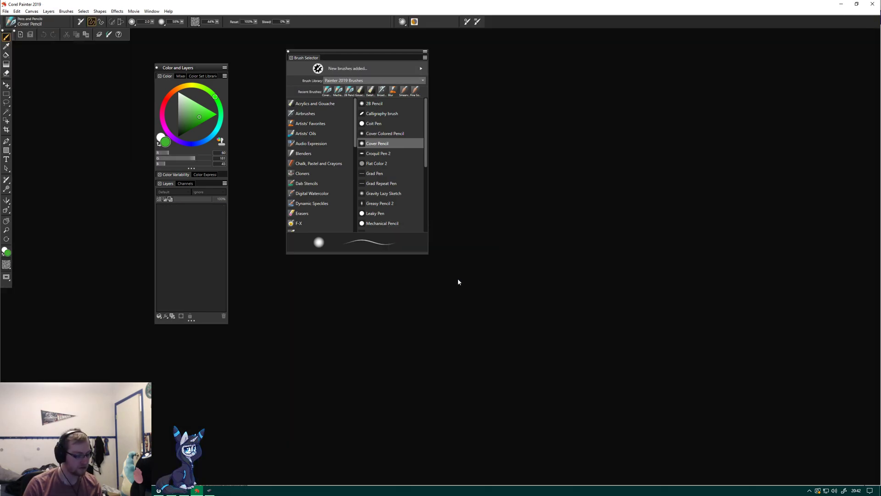
# Create a new image of 2560 by 1440 pixels and maximize its document window.
pyautogui.hotkey('ctrl', 'n')
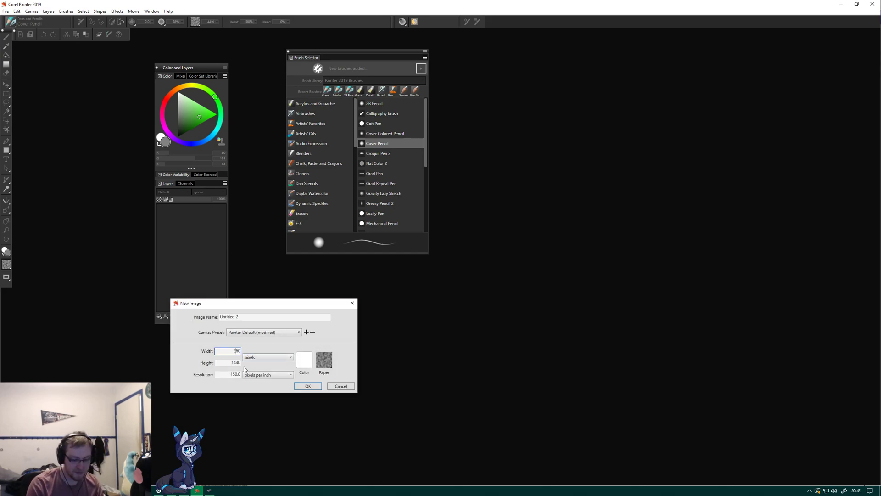
pyautogui.click(307, 386)
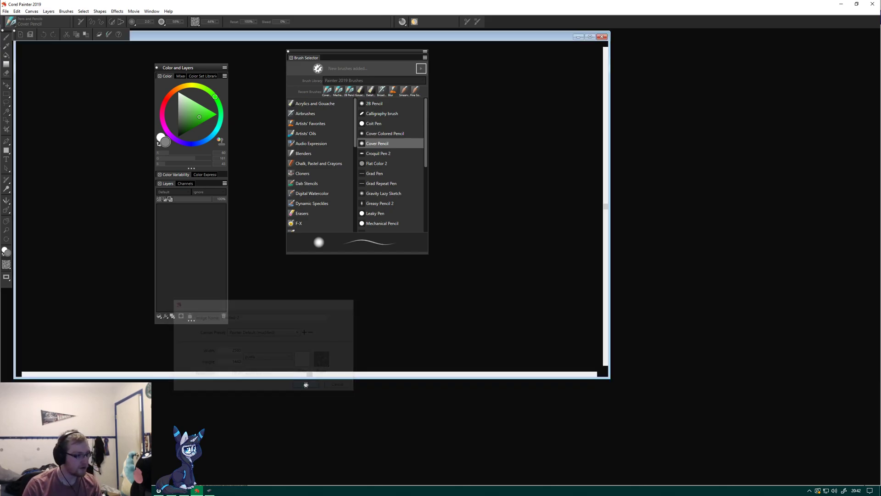
pyautogui.click(590, 37)
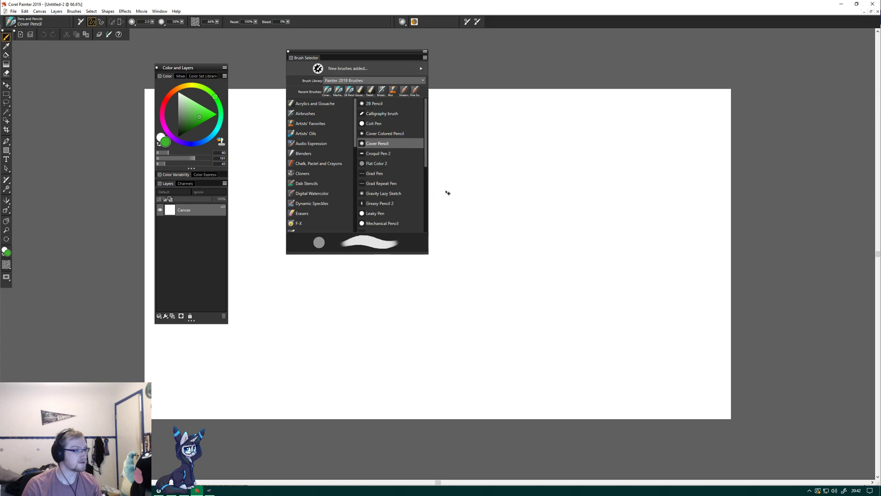
# Move the Brush Selector to the canvas edge opposite the toolbox and place the Color and Layers panel right beside the toolbox.
pyautogui.scroll(2, 506, 207)
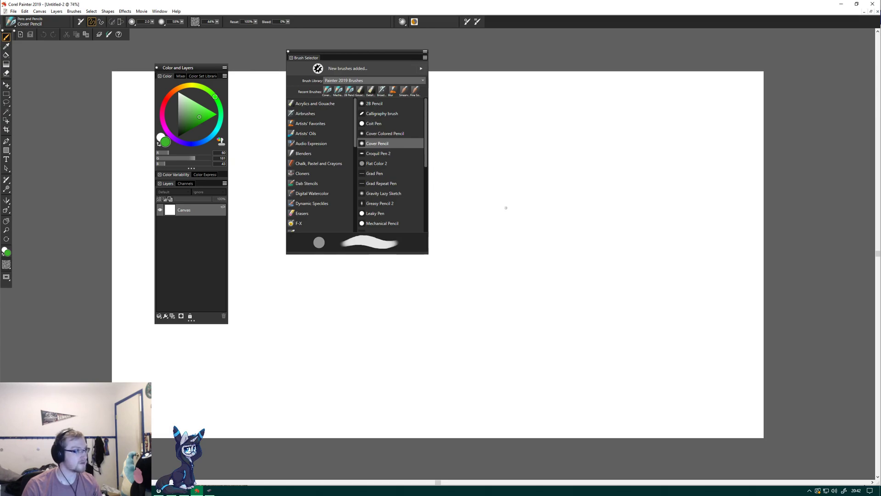
pyautogui.scroll(2, 507, 208)
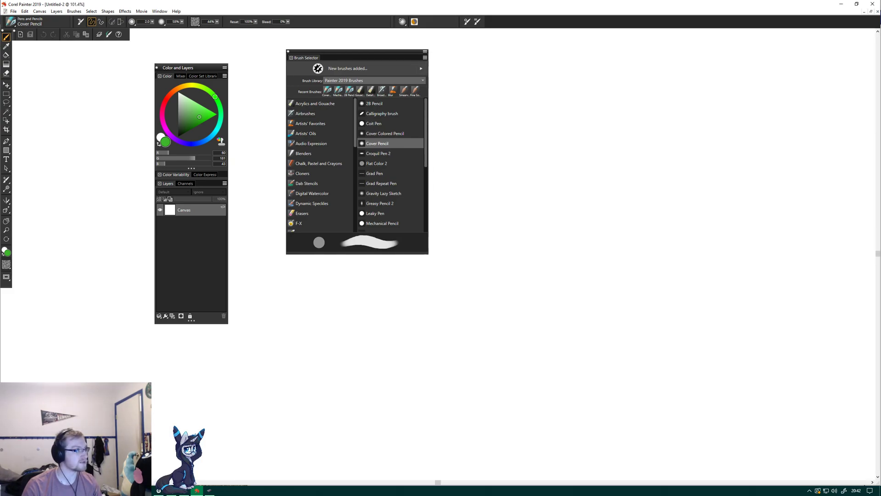
pyautogui.scroll(-2, 553, 240)
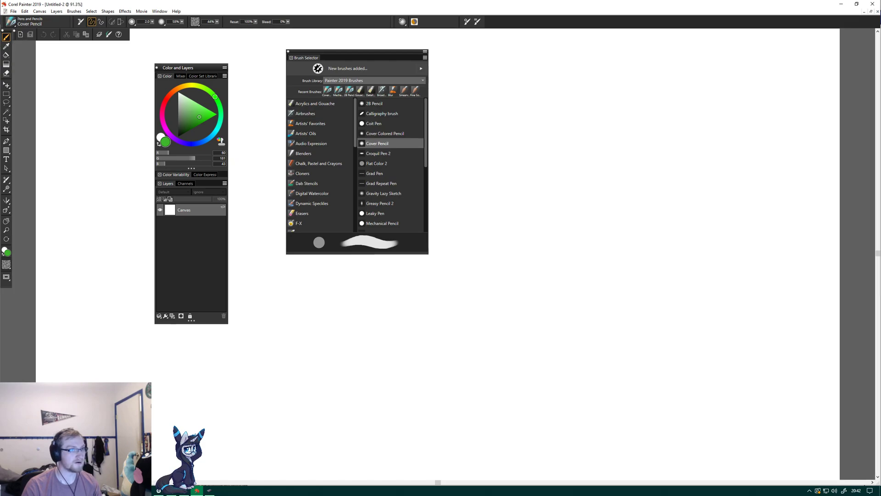
pyautogui.moveTo(389, 55)
pyautogui.mouseDown()
pyautogui.moveTo(854, 27)
pyautogui.moveTo(846, 19)
pyautogui.moveTo(859, 27)
pyautogui.moveTo(826, 23)
pyautogui.moveTo(861, 26)
pyautogui.moveTo(864, 40)
pyautogui.moveTo(880, 42)
pyautogui.moveTo(775, 38)
pyautogui.moveTo(833, 38)
pyautogui.mouseUp()
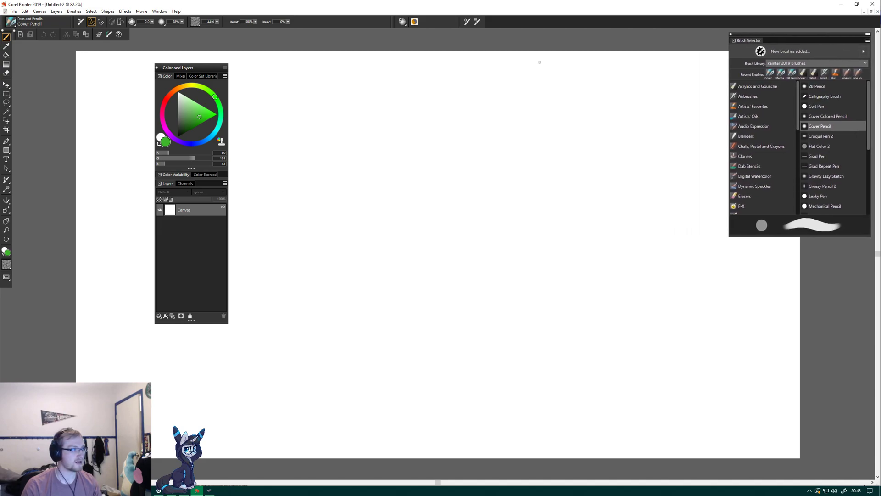
pyautogui.moveTo(201, 71); pyautogui.dragTo(59, 48)
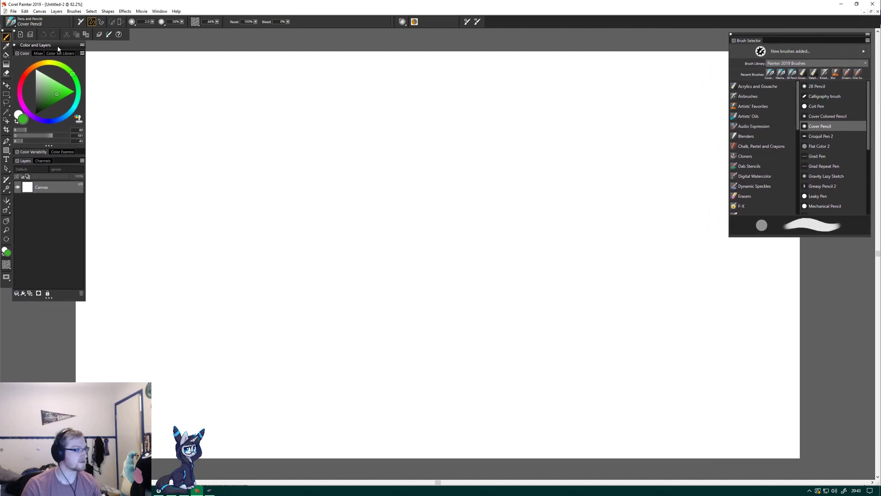
# Move the Brush Selector into the corner of the workspace and try a short squiggle on the canvas, undoing it.
pyautogui.moveTo(825, 38)
pyautogui.mouseDown()
pyautogui.moveTo(824, 54)
pyautogui.moveTo(817, 34)
pyautogui.moveTo(780, 20)
pyautogui.moveTo(801, 29)
pyautogui.mouseUp()
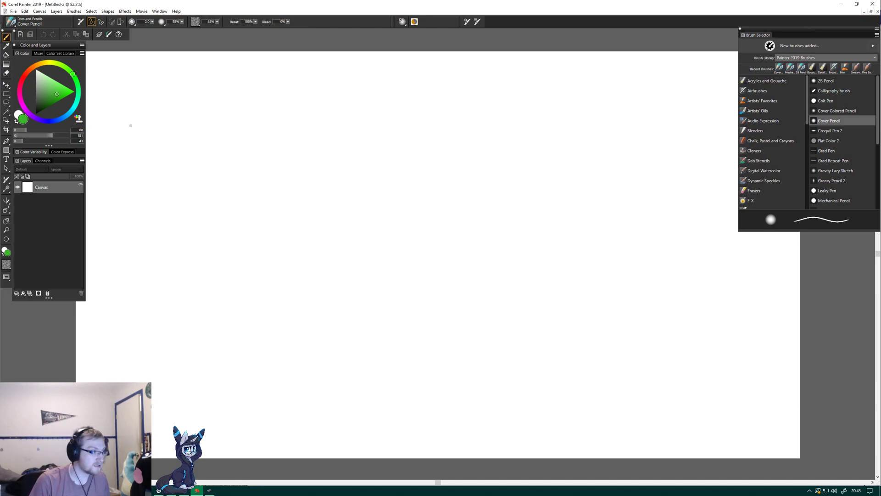
pyautogui.moveTo(143, 122); pyautogui.dragTo(204, 160)
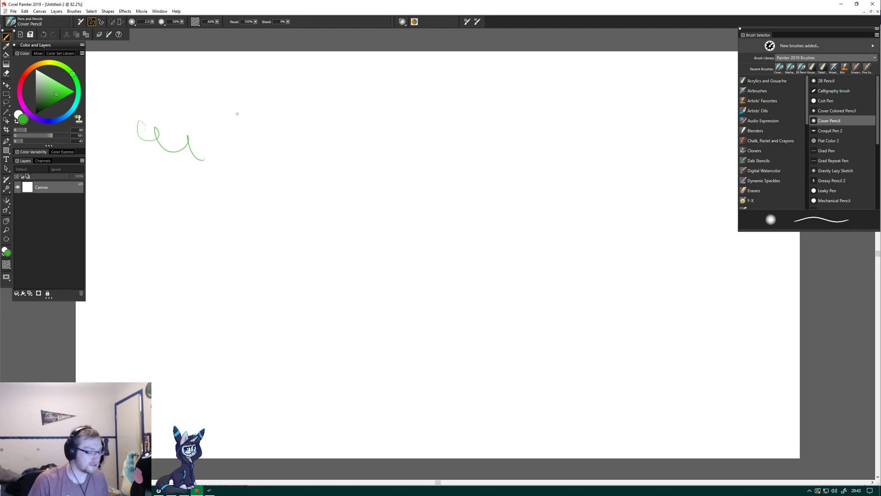
pyautogui.hotkey('ctrl', 'z')
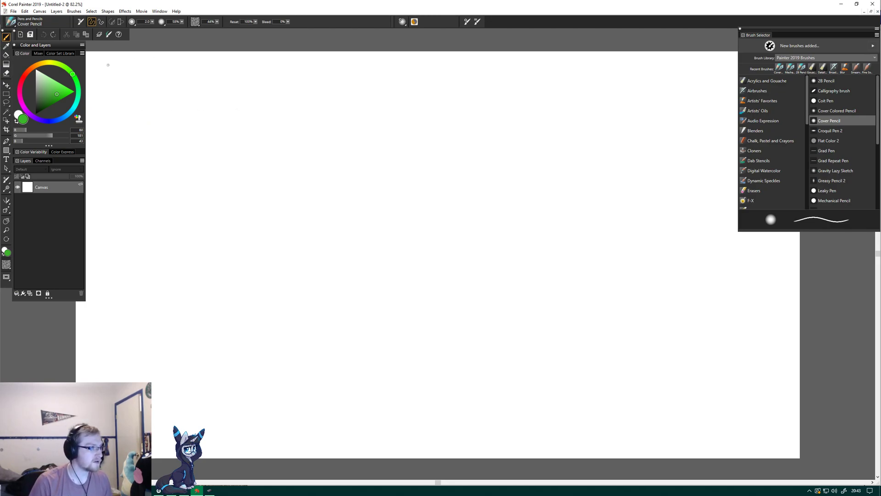
# Draw four long, roughly horizontal green lines across the upper part of the canvas with the Cover Pencil.
pyautogui.moveTo(105, 65); pyautogui.dragTo(418, 51)
pyautogui.moveTo(99, 84)
pyautogui.mouseDown()
pyautogui.moveTo(183, 73)
pyautogui.moveTo(588, 78)
pyautogui.mouseUp()
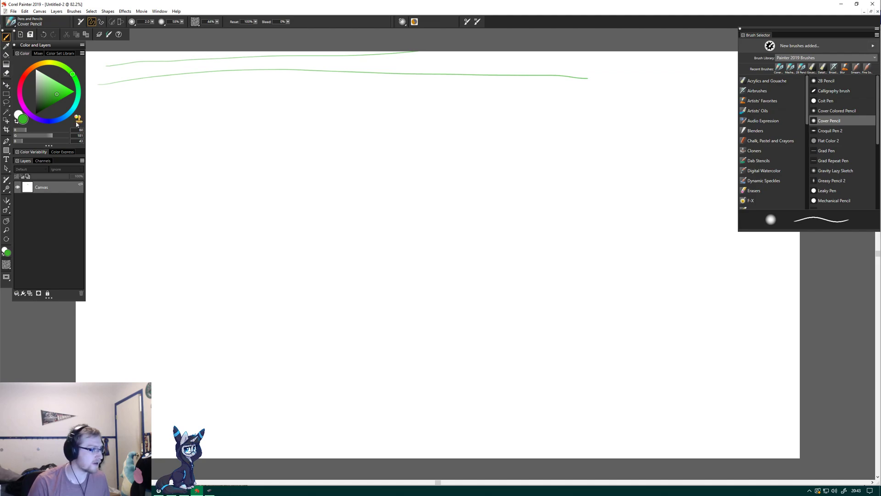
pyautogui.moveTo(88, 108)
pyautogui.mouseDown()
pyautogui.moveTo(145, 114)
pyautogui.moveTo(413, 93)
pyautogui.moveTo(642, 103)
pyautogui.mouseUp()
pyautogui.moveTo(117, 130); pyautogui.dragTo(638, 112)
# Detach the Color Variability and Color Expression group from the Color and Layers palette and close both palettes.
pyautogui.moveTo(78, 155); pyautogui.dragTo(117, 155)
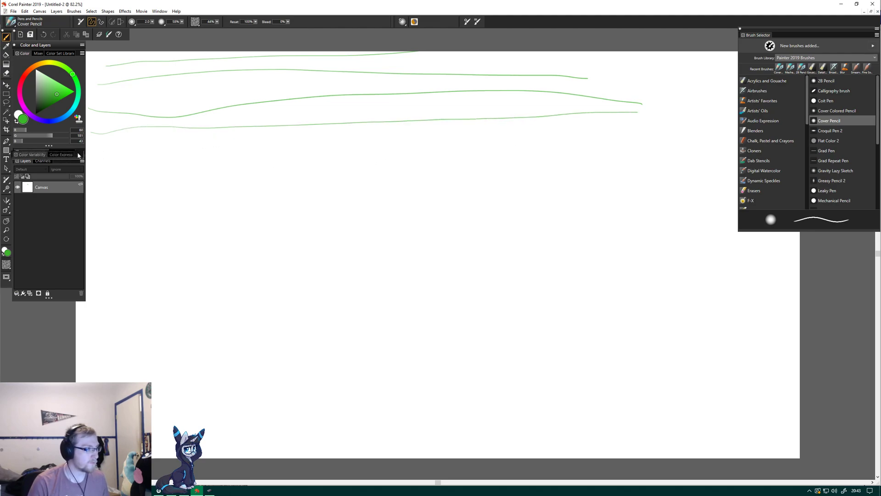
pyautogui.click(15, 45)
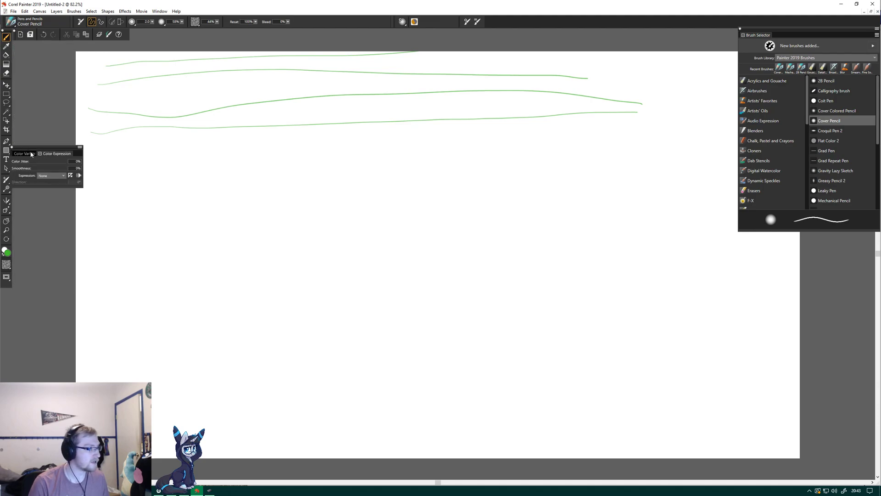
pyautogui.click(12, 147)
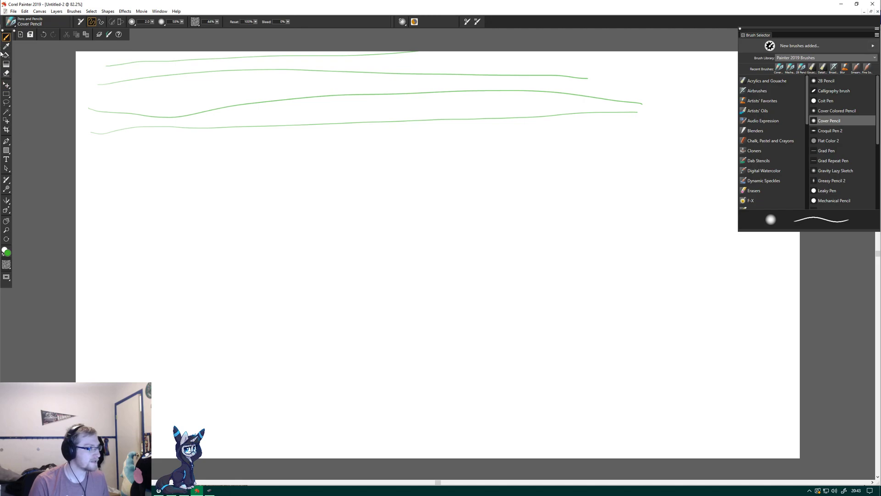
# Dismiss the main color's picker without changing the color and show the Color panel with its Color and Layers palette again.
pyautogui.click(9, 253)
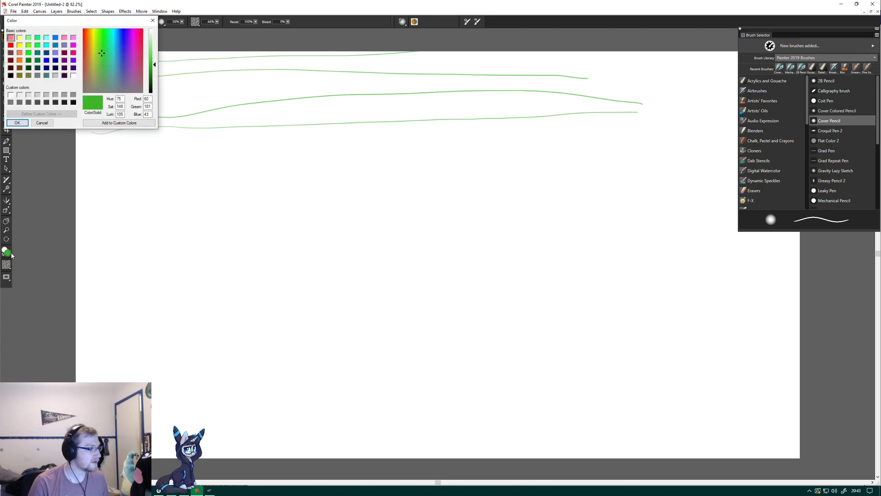
pyautogui.click(153, 20)
pyautogui.click(160, 11)
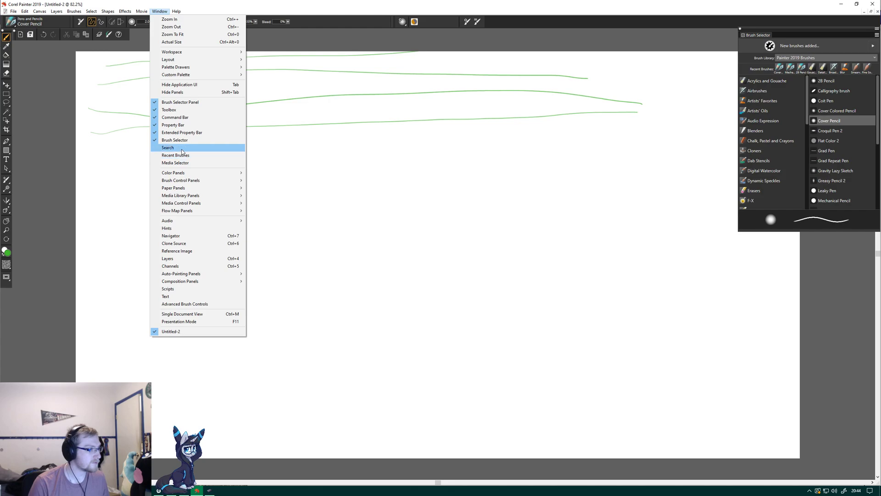
pyautogui.moveTo(187, 173)
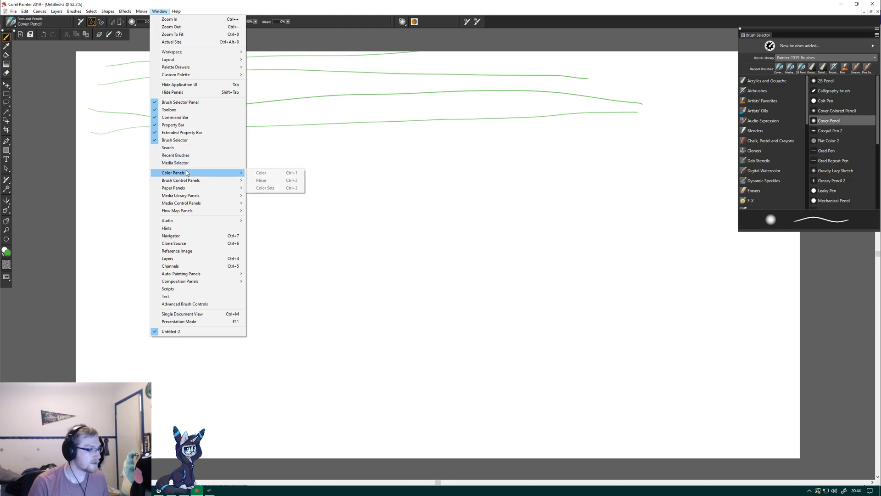
pyautogui.click(258, 173)
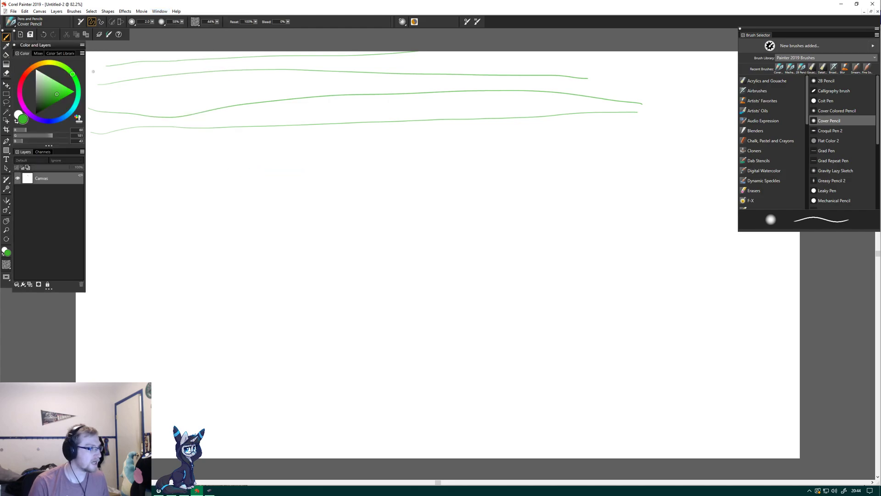
# Check the Color and Layers palette's options and shrink the palette to a smaller color wheel and a shorter layer list.
pyautogui.click(82, 46)
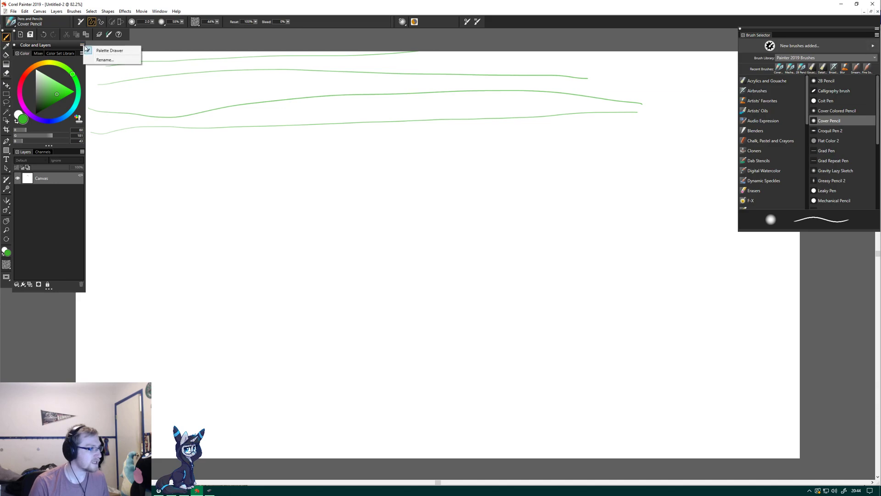
pyautogui.click(72, 49)
pyautogui.click(82, 53)
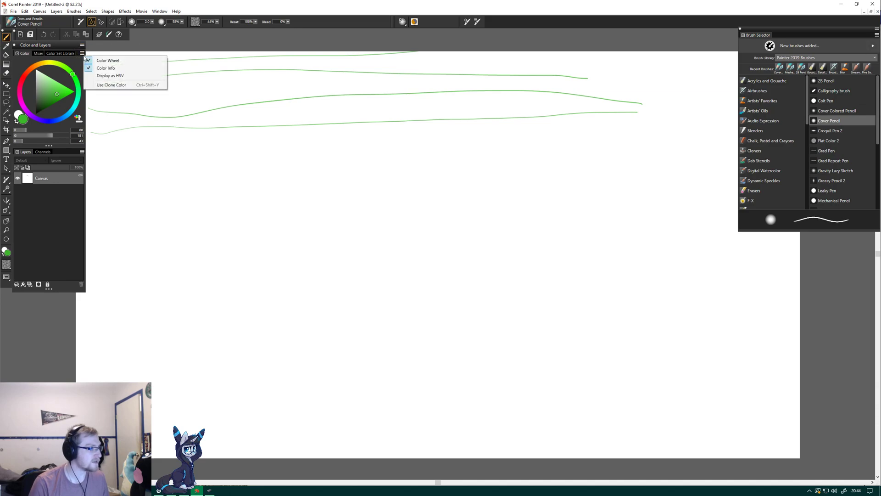
pyautogui.click(71, 61)
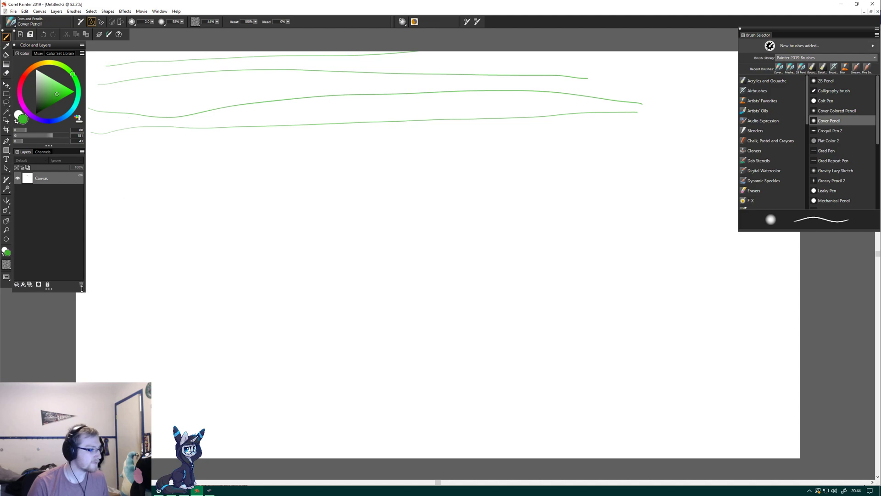
pyautogui.moveTo(87, 292); pyautogui.dragTo(32, 191)
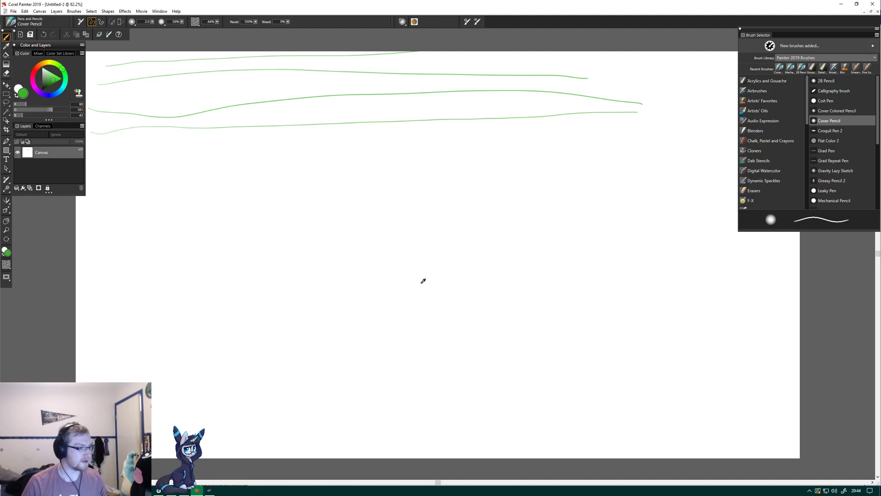
# Try out panning, rotating and zooming the canvas view without changing the brush variant or the drawn lines.
pyautogui.rightClick(394, 278)
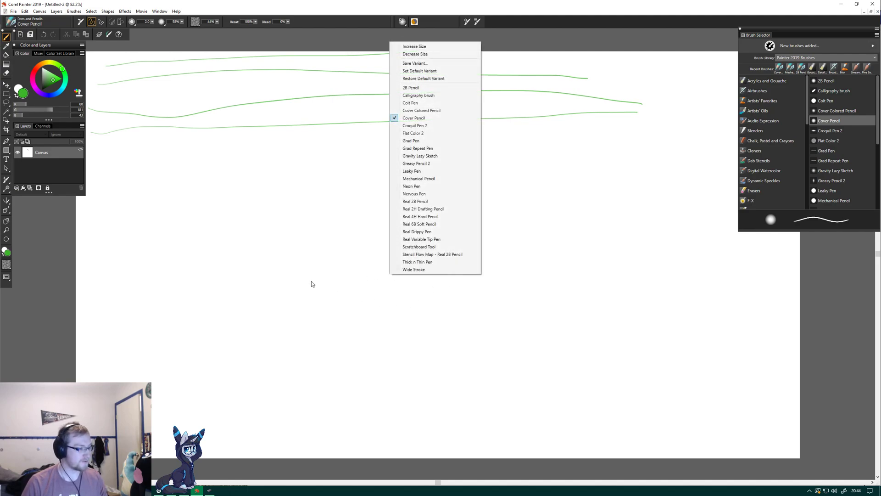
pyautogui.click(438, 484)
pyautogui.moveTo(431, 486); pyautogui.dragTo(389, 478)
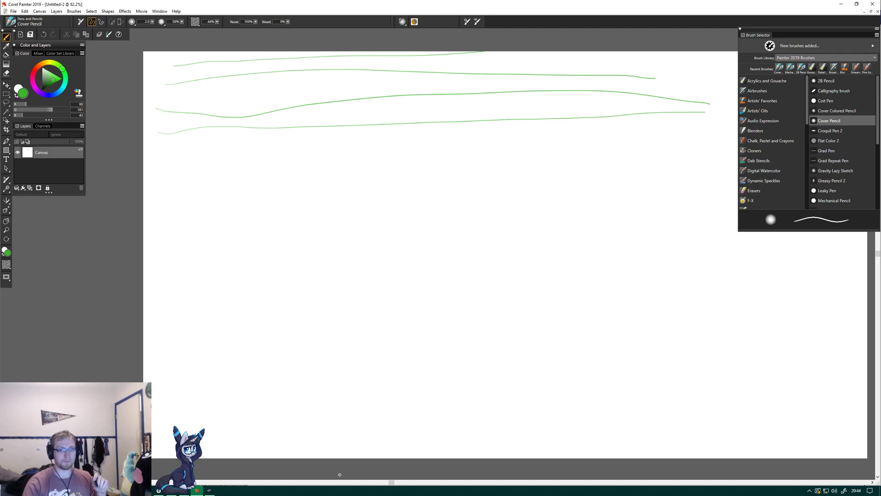
pyautogui.scroll(-1, 339, 475)
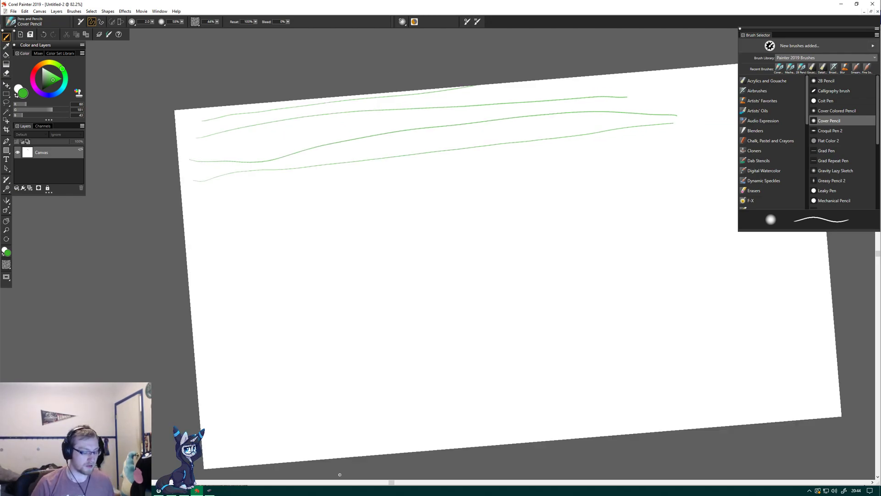
pyautogui.hotkey('ctrl', 'z')
pyautogui.hotkey('ctrl', 'y')
pyautogui.scroll(-1, 341, 476)
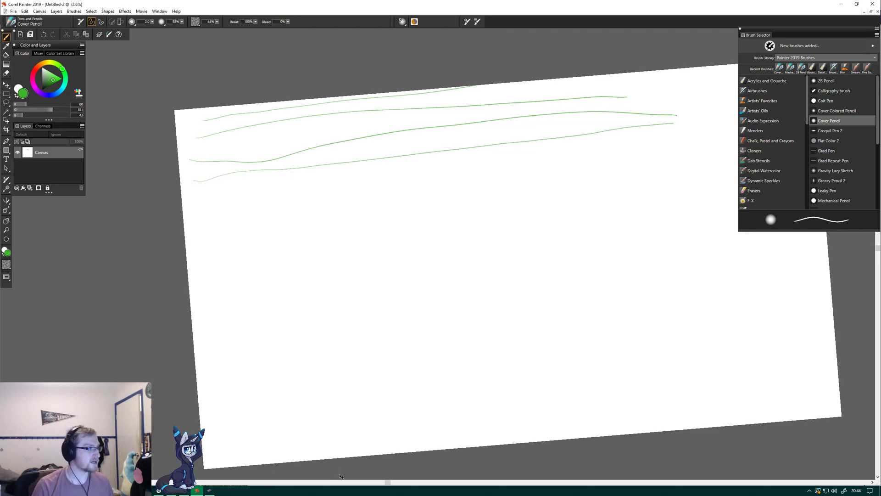
pyautogui.scroll(-5, 341, 477)
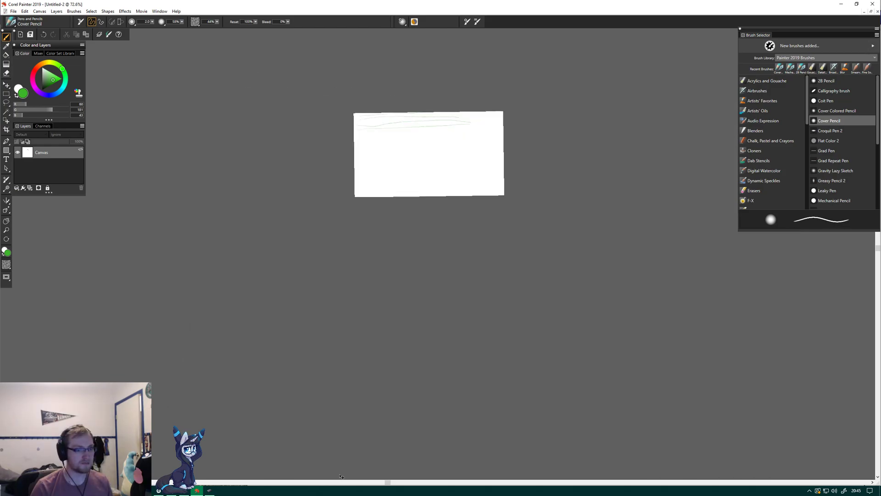
pyautogui.scroll(-3, 341, 477)
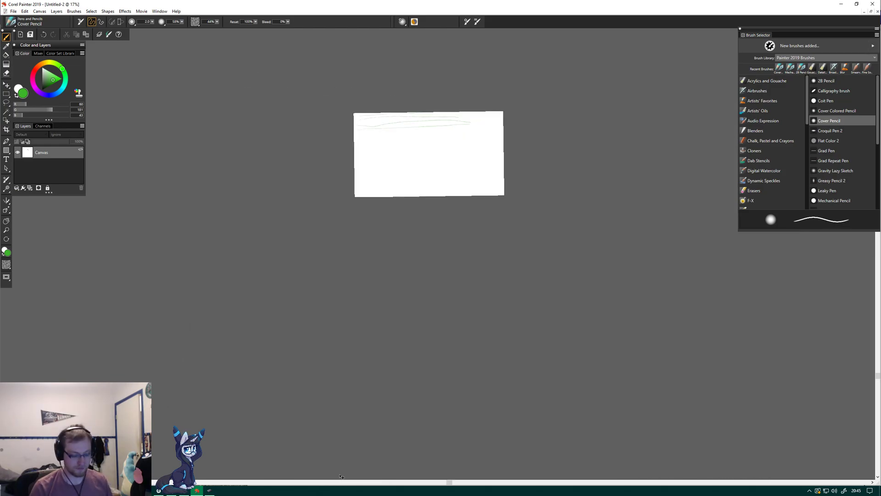
pyautogui.hotkey('ctrl', '-')
pyautogui.hotkey('ctrl', '-')
pyautogui.hotkey('ctrl', '+')
pyautogui.hotkey('ctrl', '+')
pyautogui.moveTo(340, 475); pyautogui.dragTo(340, 482)
pyautogui.click(340, 483)
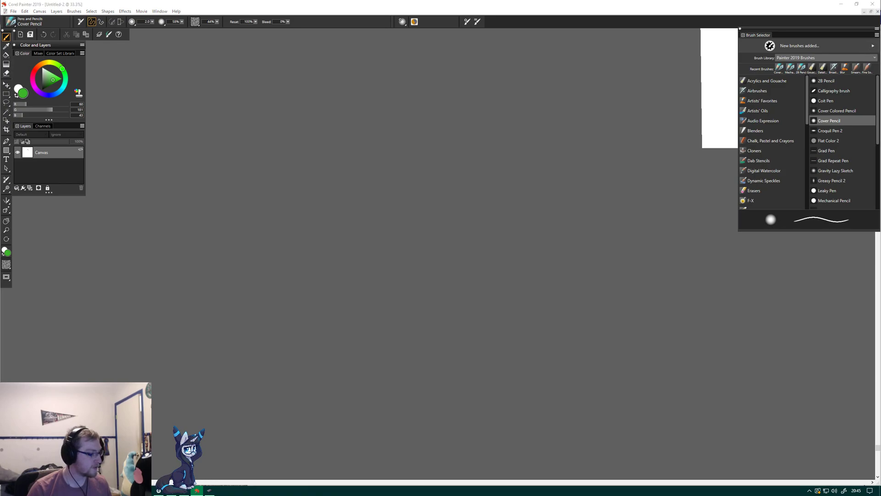
pyautogui.hotkey('alt', 'Tab')
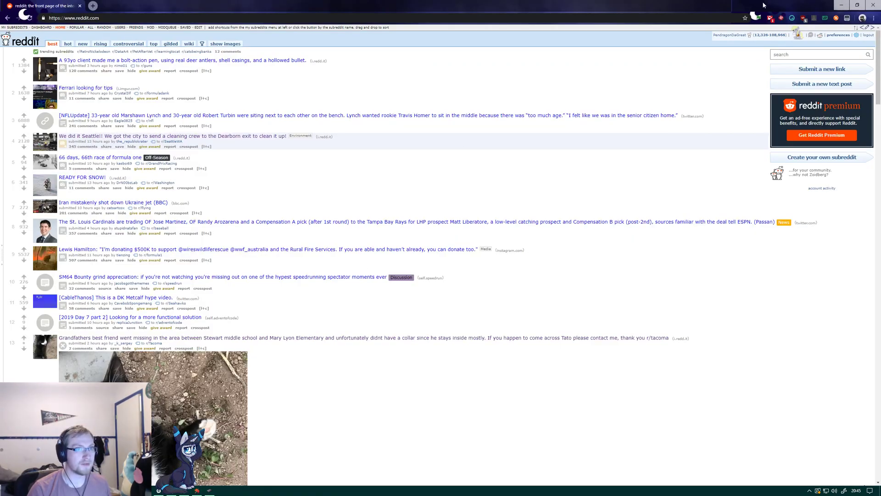
pyautogui.click(841, 5)
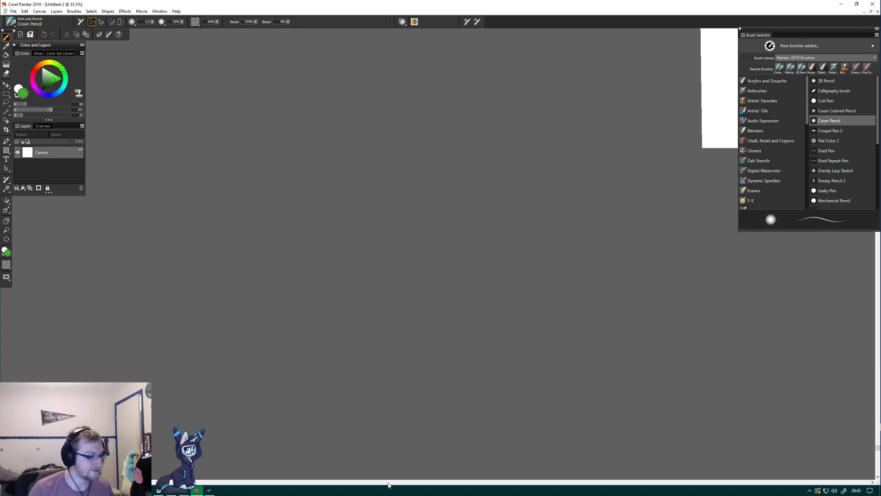
# Bring the whole canvas back into view and move the Brush Selector inward from the workspace edge.
pyautogui.moveTo(61, 482); pyautogui.dragTo(509, 482)
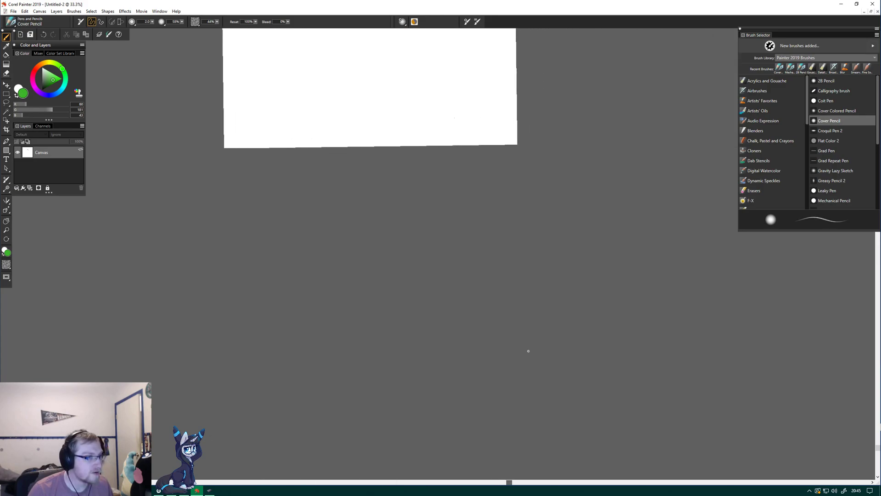
pyautogui.moveTo(817, 34)
pyautogui.mouseDown()
pyautogui.moveTo(724, 34)
pyautogui.moveTo(735, 40)
pyautogui.mouseUp()
pyautogui.moveTo(878, 450)
pyautogui.mouseDown()
pyautogui.moveTo(863, 319)
pyautogui.moveTo(848, 308)
pyautogui.mouseUp()
pyautogui.scroll(4, 303, 183)
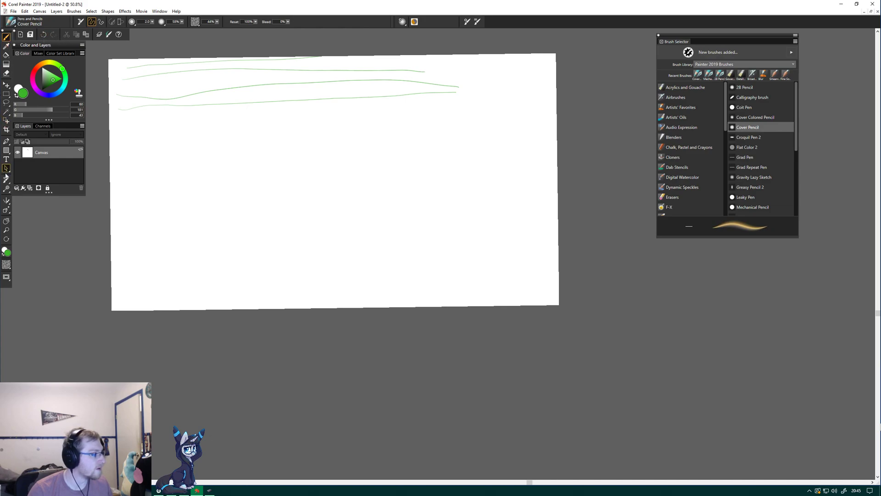
# Reset the tilted canvas to its upright orientation with Rotate Page and return to the Brush tool.
pyautogui.click(6, 239)
pyautogui.click(337, 211)
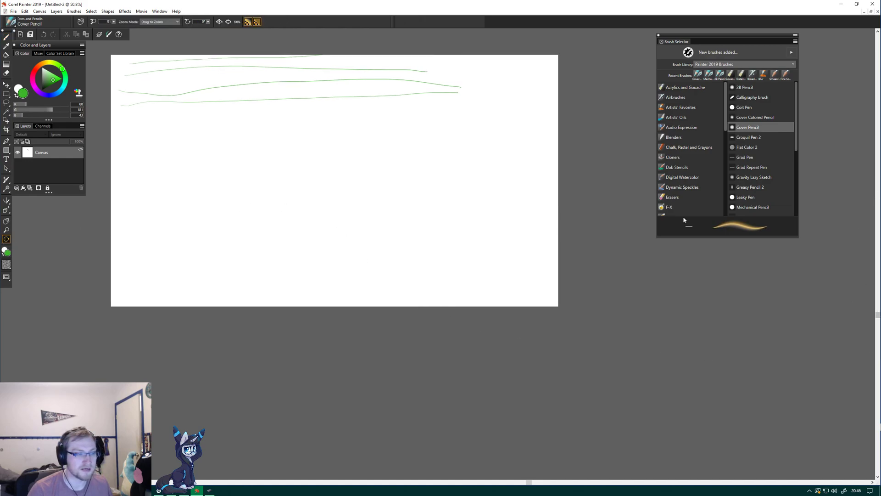
pyautogui.click(6, 37)
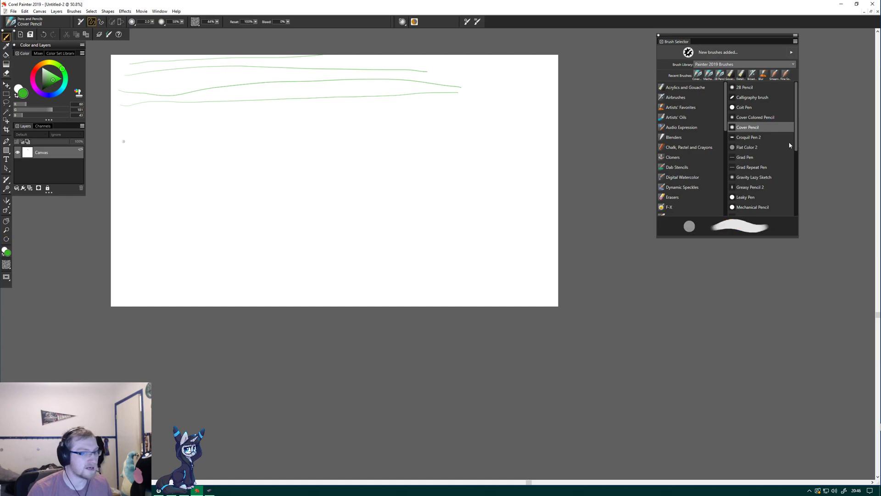
# Draw three shorter, roughly horizontal green lines below the existing ones, starting near the canvas's left edge.
pyautogui.moveTo(878, 316); pyautogui.dragTo(877, 274)
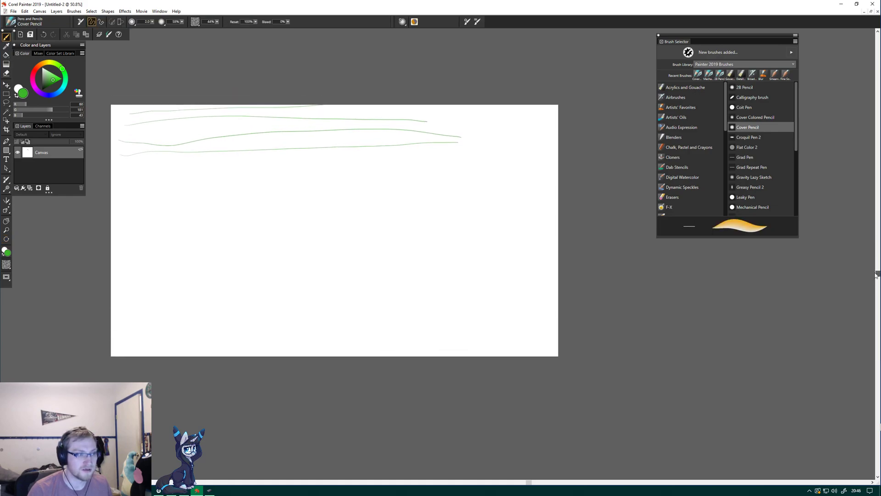
pyautogui.moveTo(528, 485); pyautogui.dragTo(415, 485)
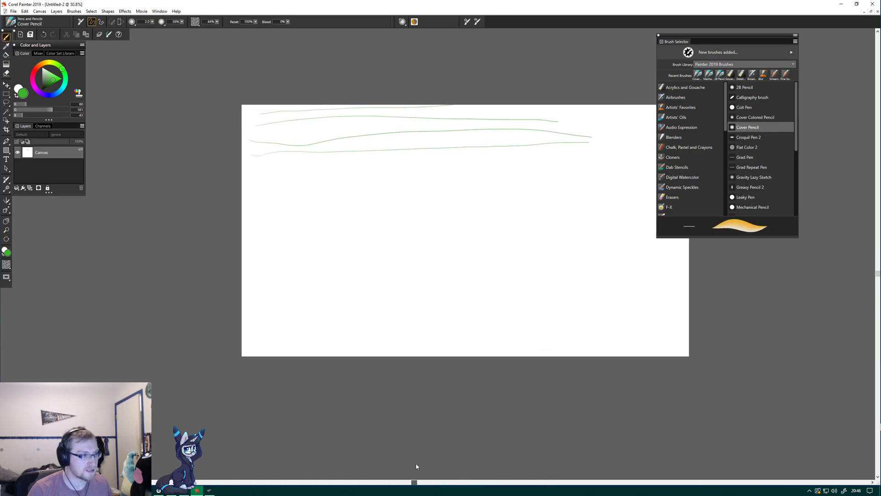
pyautogui.hotkey('ctrl', '+')
pyautogui.hotkey('ctrl', '+')
pyautogui.hotkey('ctrl', '+')
pyautogui.hotkey('ctrl', '+')
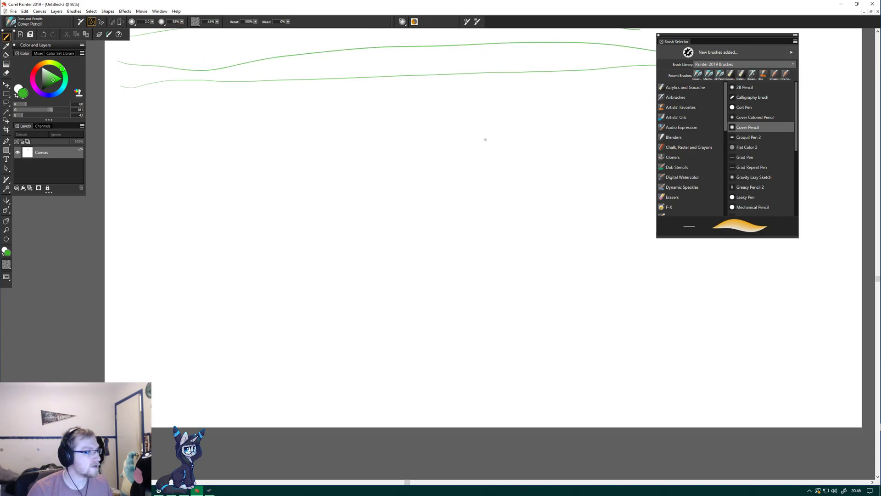
pyautogui.moveTo(403, 482); pyautogui.dragTo(333, 482)
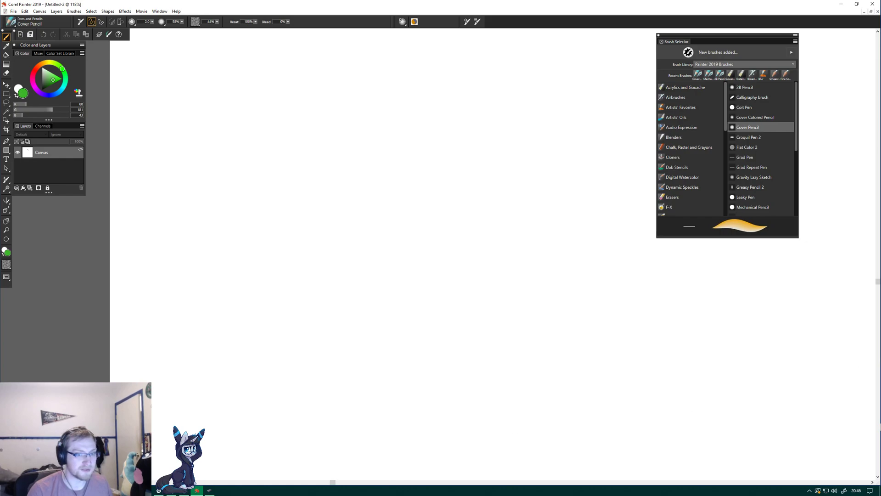
pyautogui.moveTo(878, 281); pyautogui.dragTo(875, 205)
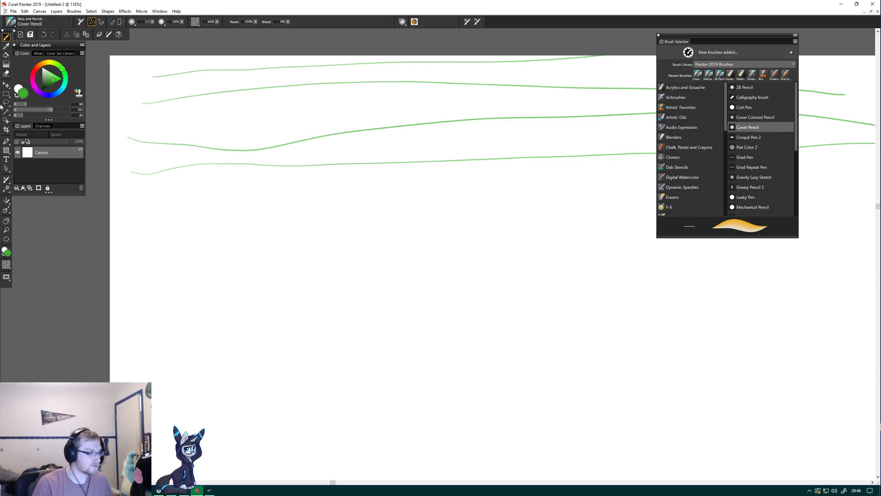
pyautogui.moveTo(178, 190); pyautogui.dragTo(354, 186)
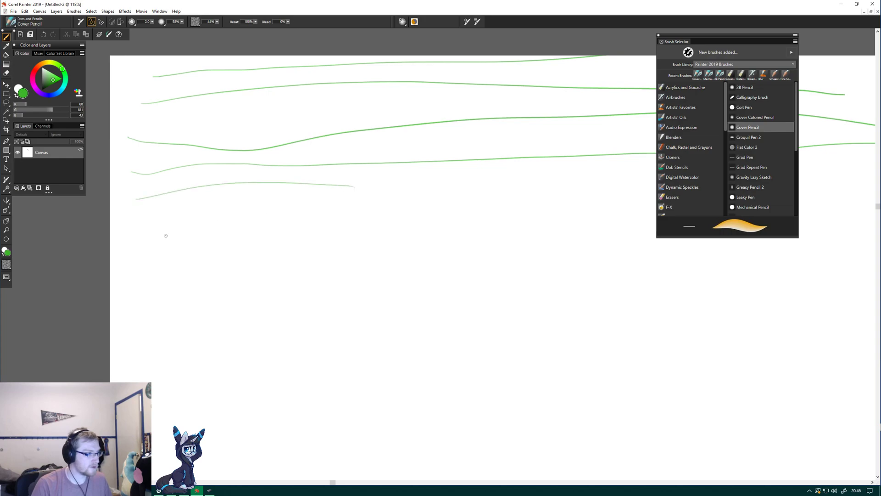
pyautogui.moveTo(133, 222); pyautogui.dragTo(421, 197)
pyautogui.moveTo(120, 251); pyautogui.dragTo(396, 240)
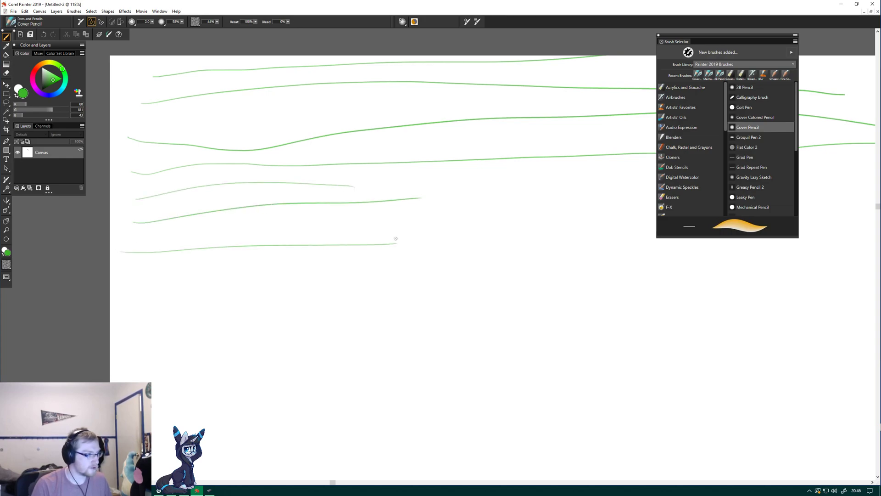
# Draw more roughly horizontal green lines below the existing short ones, starting near the canvas's left edge.
pyautogui.moveTo(129, 273)
pyautogui.mouseDown()
pyautogui.moveTo(426, 260)
pyautogui.moveTo(208, 289)
pyautogui.moveTo(475, 277)
pyautogui.mouseUp()
pyautogui.moveTo(136, 322); pyautogui.dragTo(462, 316)
pyautogui.moveTo(140, 339); pyautogui.dragTo(507, 335)
pyautogui.moveTo(143, 362); pyautogui.dragTo(537, 382)
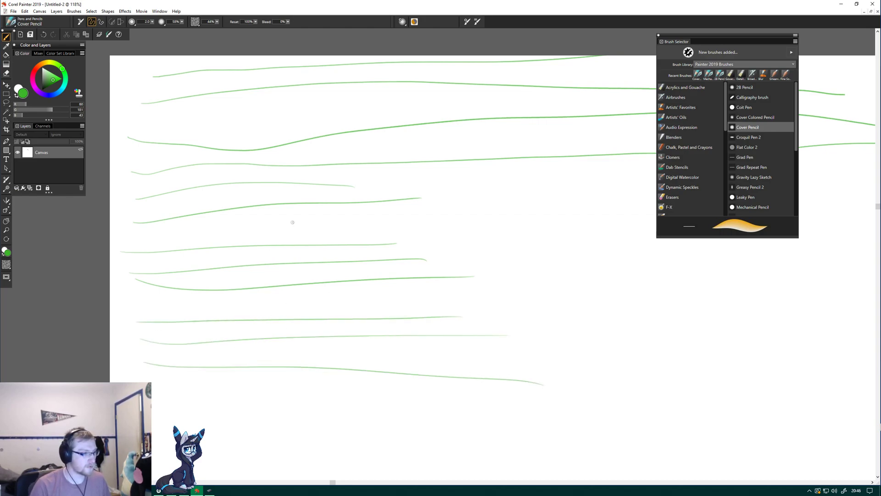
# Draw three short, roughly horizontal green lines in the middle of the canvas, beside the ends of the existing short lines.
pyautogui.moveTo(450, 177); pyautogui.dragTo(657, 168)
pyautogui.moveTo(460, 203); pyautogui.dragTo(698, 207)
pyautogui.moveTo(429, 254); pyautogui.dragTo(685, 251)
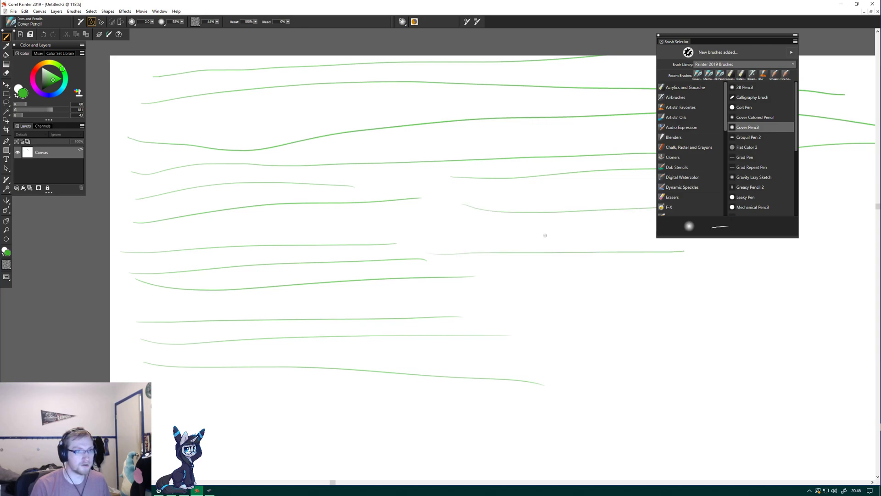
# Move the Brush Selector off the canvas area and draw one longer green line between the short lines at left.
pyautogui.moveTo(705, 36)
pyautogui.mouseDown()
pyautogui.moveTo(259, 303)
pyautogui.moveTo(47, 289)
pyautogui.moveTo(830, 166)
pyautogui.moveTo(879, 182)
pyautogui.mouseUp()
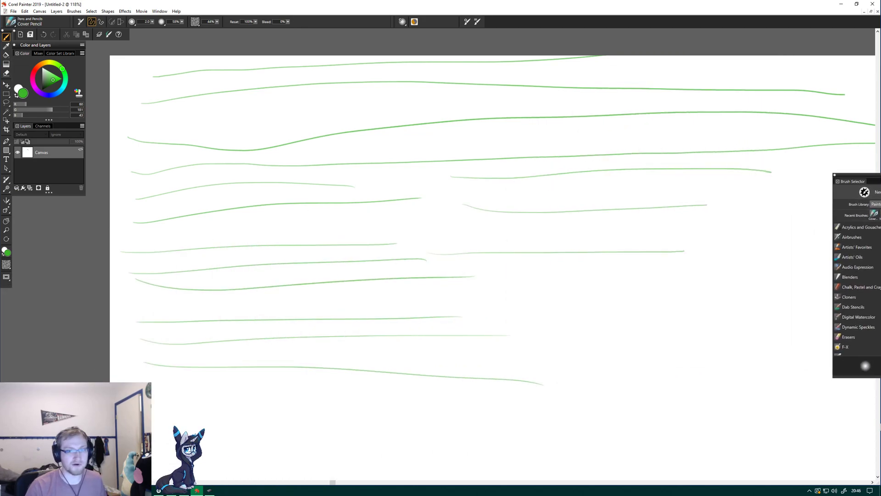
pyautogui.moveTo(879, 175); pyautogui.dragTo(880, 175)
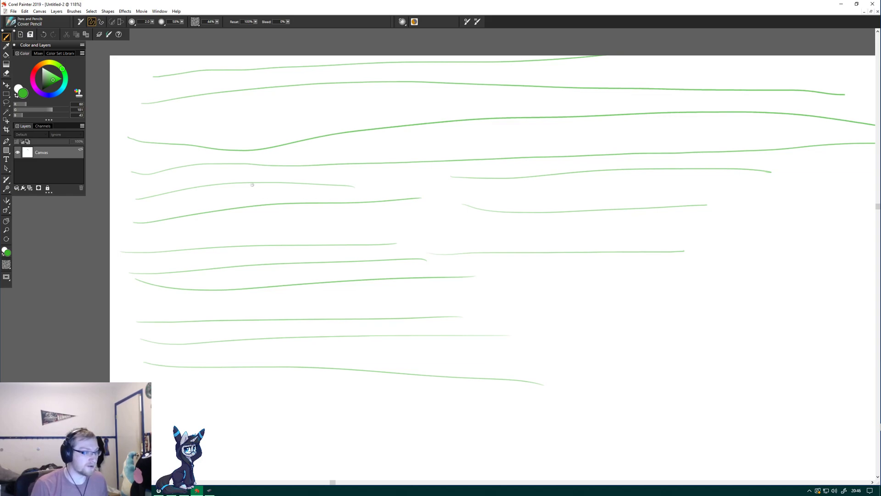
pyautogui.moveTo(143, 232); pyautogui.dragTo(541, 214)
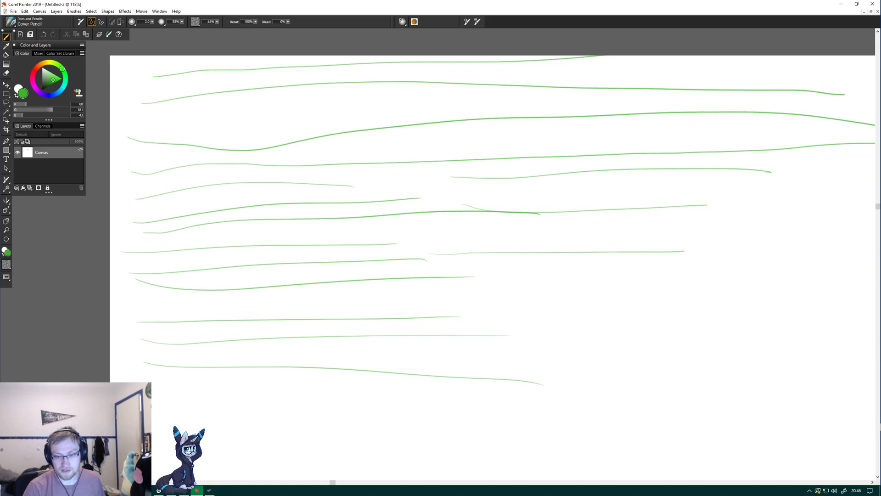
pyautogui.hotkey('alt', 'Tab')
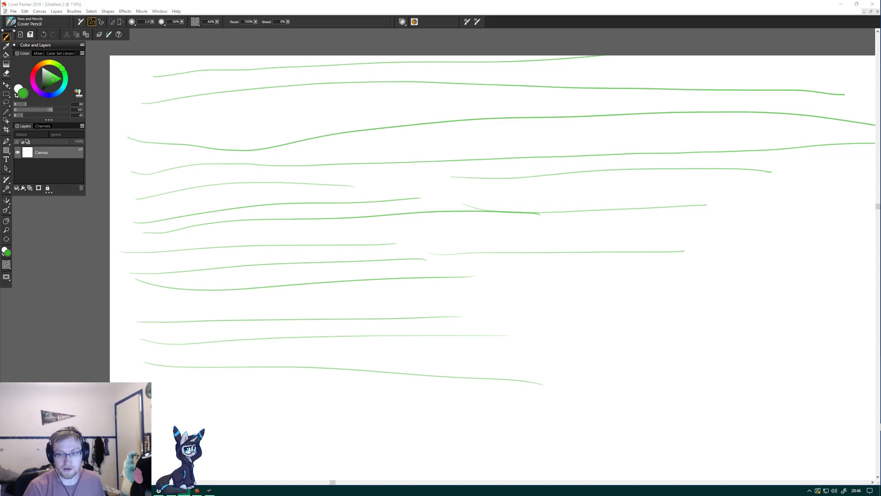
pyautogui.hotkey('alt', 'Tab')
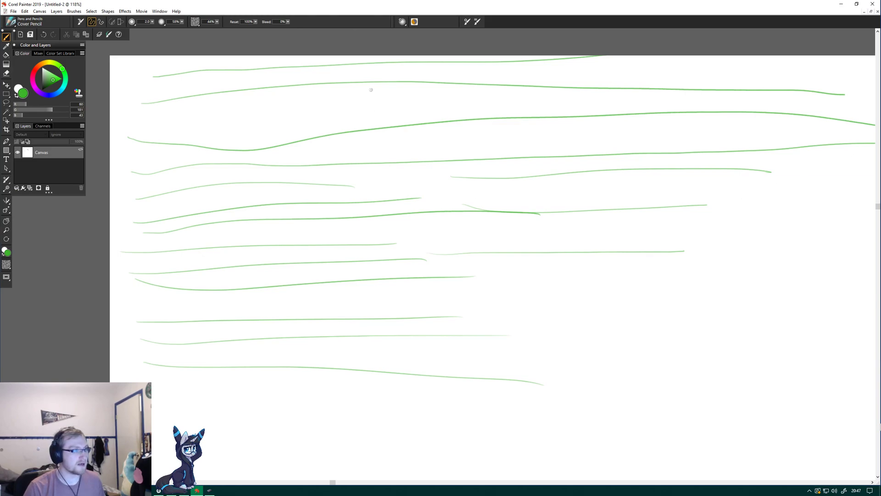
# Fill the canvas from top to bottom with long, roughly horizontal green lines between and across the existing ones.
pyautogui.moveTo(164, 118)
pyautogui.mouseDown()
pyautogui.moveTo(348, 99)
pyautogui.moveTo(599, 100)
pyautogui.mouseUp()
pyautogui.moveTo(187, 131)
pyautogui.mouseDown()
pyautogui.moveTo(551, 103)
pyautogui.moveTo(592, 112)
pyautogui.mouseUp()
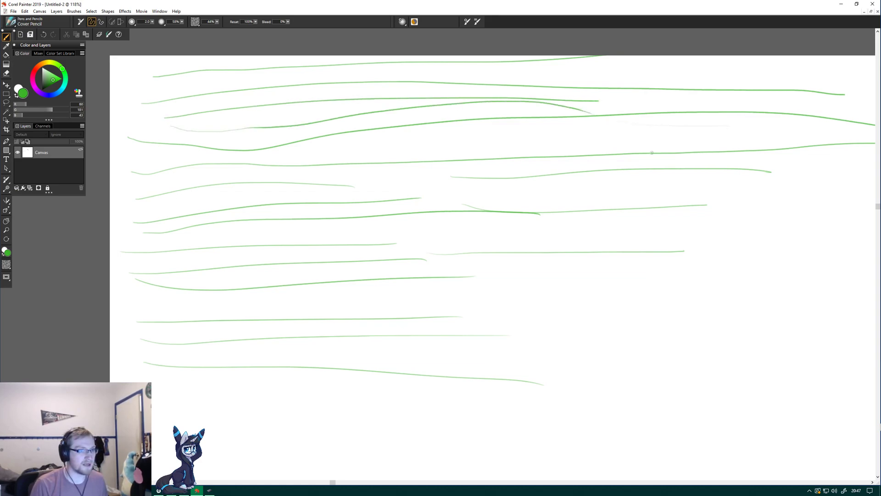
pyautogui.moveTo(185, 161); pyautogui.dragTo(727, 147)
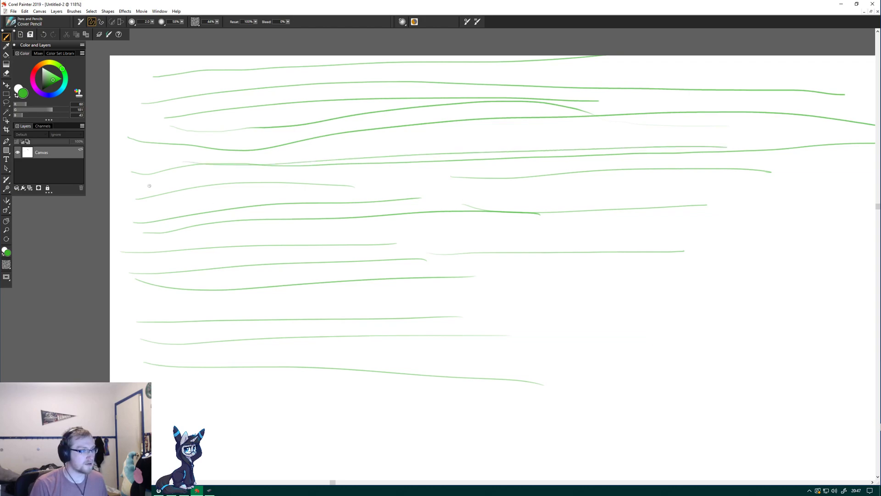
pyautogui.moveTo(172, 183); pyautogui.dragTo(732, 174)
pyautogui.moveTo(136, 245); pyautogui.dragTo(683, 219)
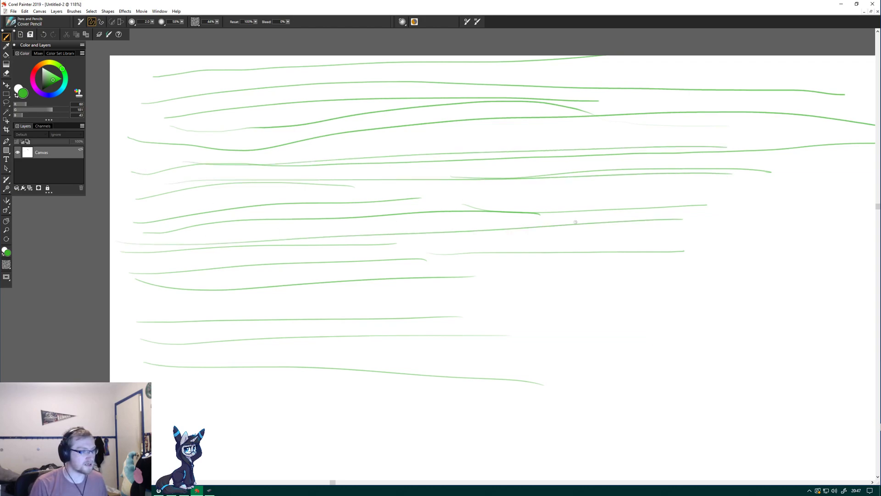
pyautogui.moveTo(137, 269); pyautogui.dragTo(657, 258)
pyautogui.moveTo(152, 298); pyautogui.dragTo(719, 272)
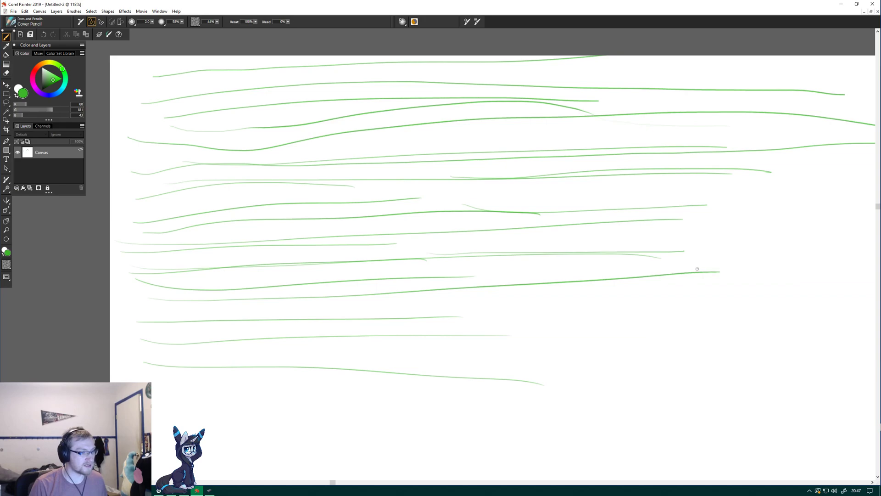
pyautogui.moveTo(161, 300)
pyautogui.mouseDown()
pyautogui.moveTo(467, 306)
pyautogui.moveTo(723, 285)
pyautogui.mouseUp()
pyautogui.moveTo(182, 326); pyautogui.dragTo(737, 350)
pyautogui.moveTo(149, 337); pyautogui.dragTo(719, 345)
pyautogui.moveTo(160, 367); pyautogui.dragTo(702, 370)
pyautogui.moveTo(161, 396); pyautogui.dragTo(721, 396)
pyautogui.moveTo(197, 352); pyautogui.dragTo(643, 342)
pyautogui.moveTo(157, 347); pyautogui.dragTo(680, 347)
pyautogui.moveTo(145, 340)
pyautogui.mouseDown()
pyautogui.moveTo(531, 314)
pyautogui.moveTo(750, 323)
pyautogui.mouseUp()
pyautogui.moveTo(136, 334); pyautogui.dragTo(736, 303)
pyautogui.moveTo(189, 279); pyautogui.dragTo(708, 304)
# Draw long, near-vertical green lines over the horizontal ones, spread across the full canvas width to form a grid.
pyautogui.moveTo(149, 66); pyautogui.dragTo(249, 442)
pyautogui.moveTo(189, 81); pyautogui.dragTo(238, 384)
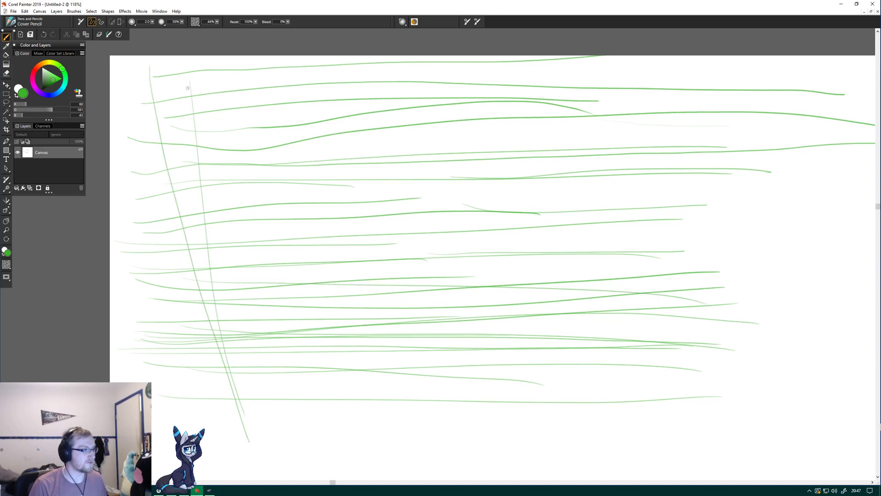
pyautogui.moveTo(201, 81); pyautogui.dragTo(212, 394)
pyautogui.moveTo(227, 81); pyautogui.dragTo(238, 385)
pyautogui.moveTo(236, 108); pyautogui.dragTo(266, 408)
pyautogui.moveTo(270, 185); pyautogui.dragTo(286, 395)
pyautogui.moveTo(309, 67)
pyautogui.mouseDown()
pyautogui.moveTo(341, 330)
pyautogui.moveTo(337, 224)
pyautogui.moveTo(340, 371)
pyautogui.mouseUp()
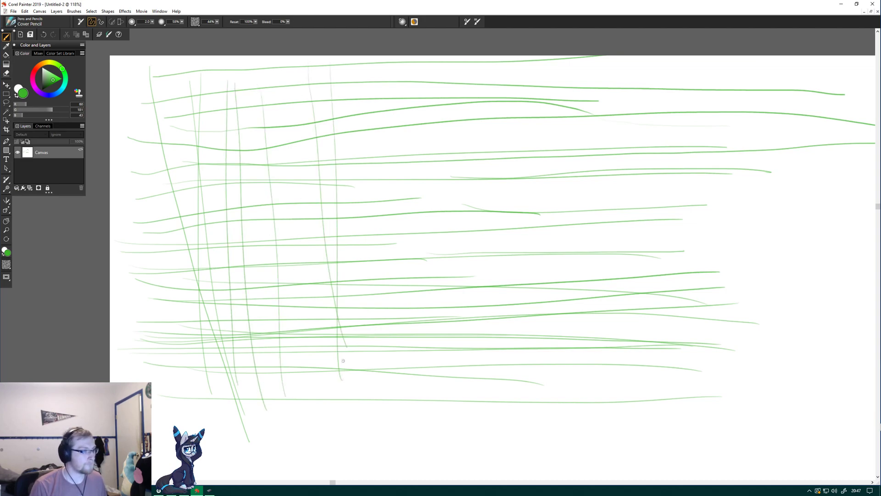
pyautogui.moveTo(373, 100); pyautogui.dragTo(390, 404)
pyautogui.moveTo(398, 124); pyautogui.dragTo(409, 383)
pyautogui.moveTo(430, 66); pyautogui.dragTo(422, 367)
pyautogui.moveTo(466, 154); pyautogui.dragTo(478, 411)
pyautogui.moveTo(485, 66); pyautogui.dragTo(478, 416)
pyautogui.moveTo(544, 119); pyautogui.dragTo(561, 413)
pyautogui.moveTo(618, 58); pyautogui.dragTo(615, 395)
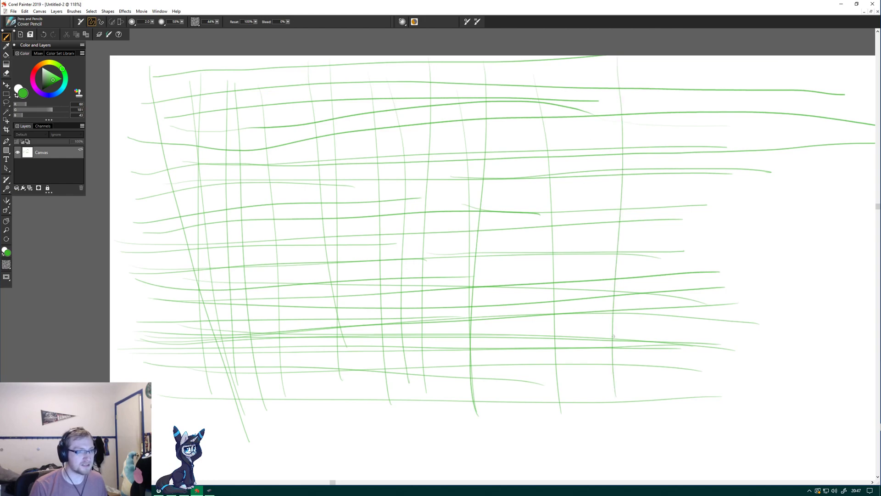
pyautogui.moveTo(586, 63); pyautogui.dragTo(575, 411)
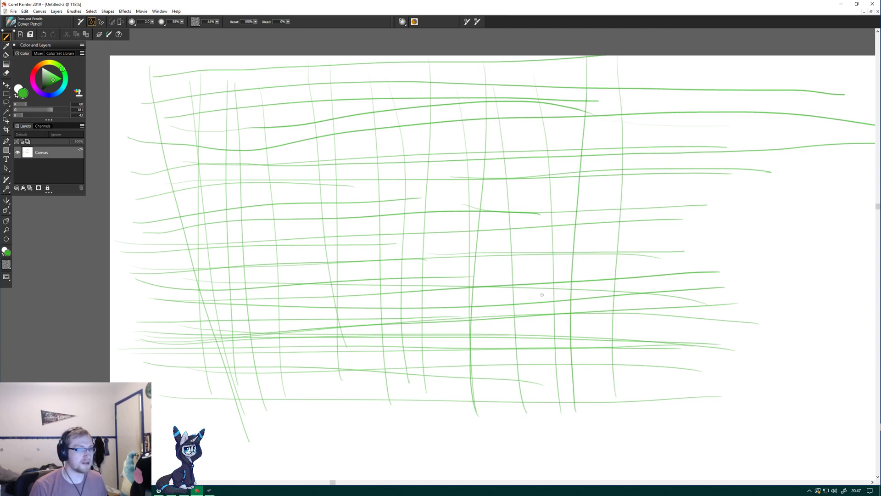
pyautogui.moveTo(652, 65); pyautogui.dragTo(669, 391)
pyautogui.moveTo(673, 61); pyautogui.dragTo(682, 423)
pyautogui.moveTo(738, 64); pyautogui.dragTo(733, 408)
pyautogui.moveTo(861, 67)
pyautogui.mouseDown()
pyautogui.moveTo(857, 429)
pyautogui.moveTo(814, 133)
pyautogui.mouseUp()
pyautogui.moveTo(794, 96)
pyautogui.mouseDown()
pyautogui.moveTo(802, 385)
pyautogui.moveTo(764, 115)
pyautogui.mouseUp()
pyautogui.moveTo(749, 79); pyautogui.dragTo(775, 439)
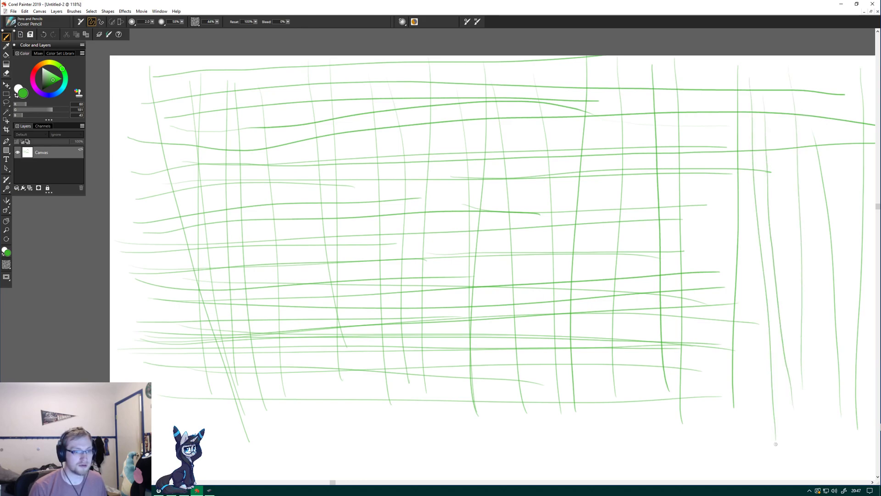
pyautogui.moveTo(701, 391); pyautogui.dragTo(692, 56)
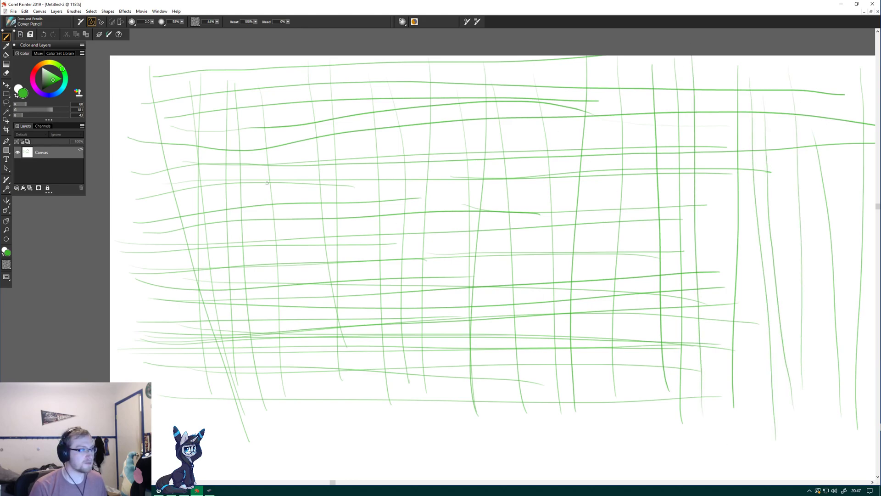
# Pick a blue colour and cover the green grid with long parallel diagonals sloping from upper left to lower right.
pyautogui.click(55, 95)
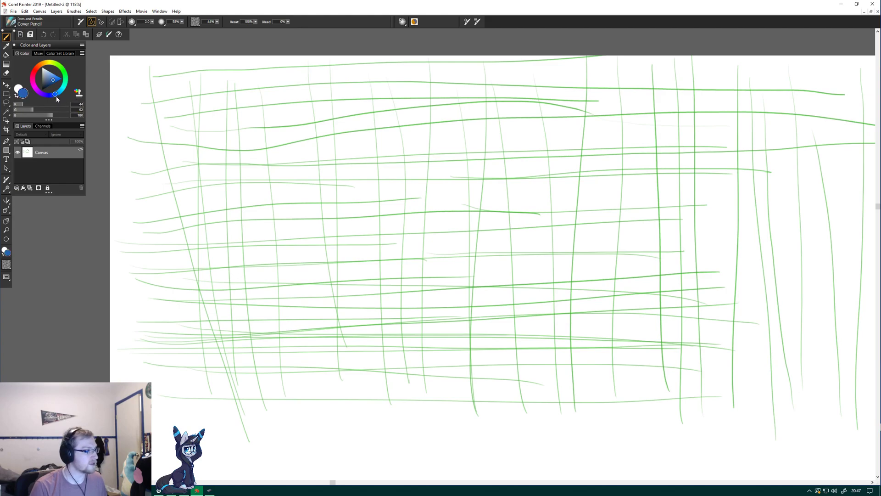
pyautogui.moveTo(123, 112); pyautogui.dragTo(488, 367)
pyautogui.moveTo(144, 104); pyautogui.dragTo(552, 327)
pyautogui.moveTo(188, 81); pyautogui.dragTo(549, 291)
pyautogui.moveTo(136, 119); pyautogui.dragTo(612, 354)
pyautogui.moveTo(257, 78); pyautogui.dragTo(665, 293)
pyautogui.moveTo(228, 77); pyautogui.dragTo(721, 333)
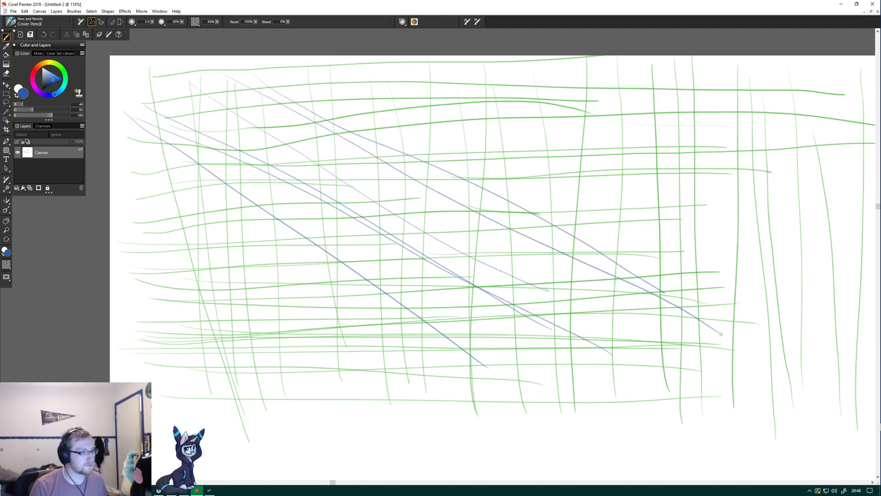
pyautogui.moveTo(225, 75); pyautogui.dragTo(656, 330)
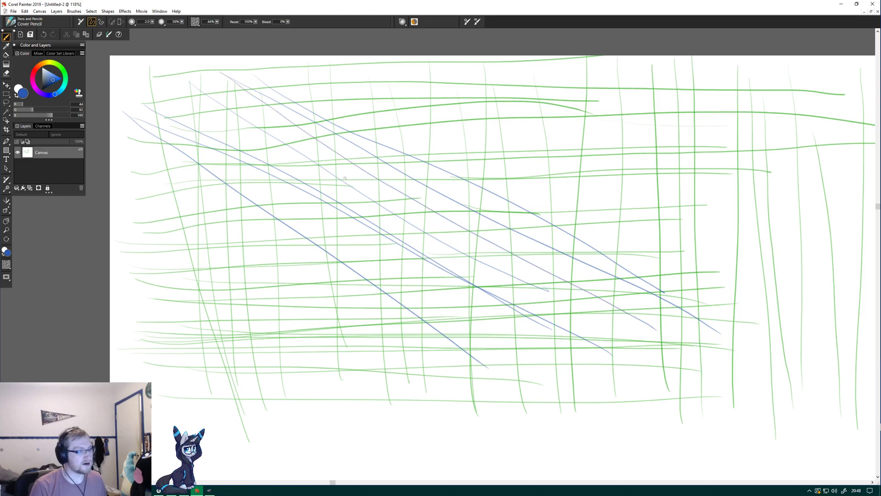
pyautogui.moveTo(162, 94); pyautogui.dragTo(680, 361)
pyautogui.moveTo(152, 163); pyautogui.dragTo(554, 388)
pyautogui.moveTo(159, 173); pyautogui.dragTo(507, 392)
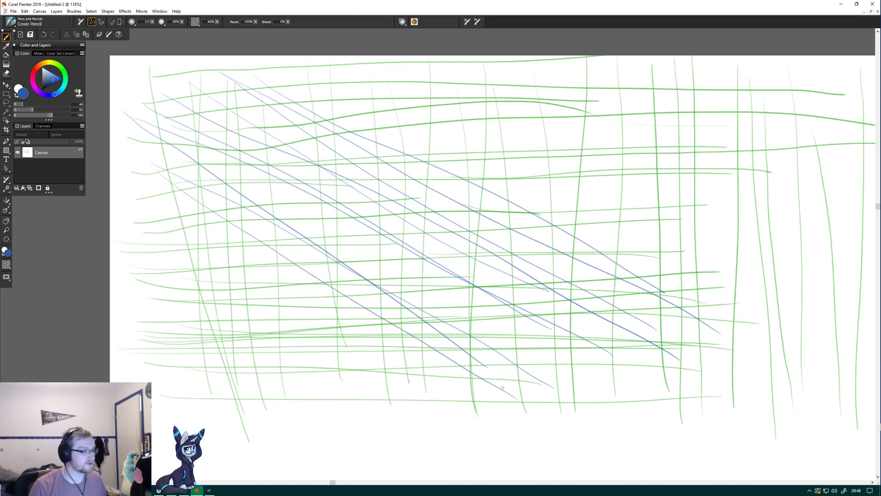
pyautogui.moveTo(119, 160); pyautogui.dragTo(518, 400)
pyautogui.moveTo(161, 213); pyautogui.dragTo(500, 411)
pyautogui.moveTo(119, 234); pyautogui.dragTo(445, 429)
pyautogui.moveTo(110, 274); pyautogui.dragTo(426, 439)
pyautogui.moveTo(100, 272); pyautogui.dragTo(405, 449)
pyautogui.moveTo(70, 269); pyautogui.dragTo(434, 460)
pyautogui.moveTo(142, 108); pyautogui.dragTo(645, 379)
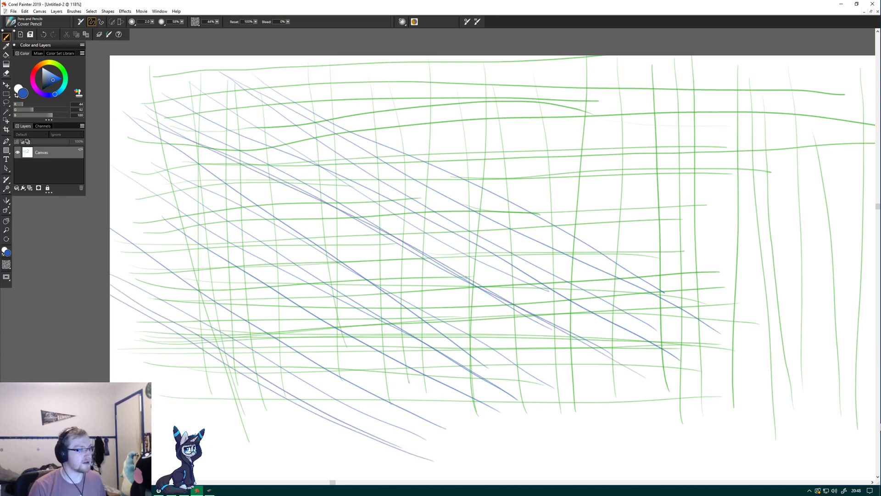
pyautogui.moveTo(201, 108); pyautogui.dragTo(654, 348)
pyautogui.moveTo(296, 69); pyautogui.dragTo(777, 337)
pyautogui.moveTo(434, 62); pyautogui.dragTo(796, 322)
pyautogui.moveTo(377, 96); pyautogui.dragTo(785, 341)
pyautogui.moveTo(461, 70); pyautogui.dragTo(836, 327)
pyautogui.moveTo(556, 66)
pyautogui.mouseDown()
pyautogui.moveTo(873, 307)
pyautogui.moveTo(654, 131)
pyautogui.moveTo(874, 282)
pyautogui.mouseUp()
pyautogui.moveTo(595, 70); pyautogui.dragTo(875, 296)
pyautogui.moveTo(654, 66); pyautogui.dragTo(874, 260)
pyautogui.moveTo(618, 62); pyautogui.dragTo(810, 257)
# Cross the blue diagonals with long blue strokes rising from lower left to upper right over the whole grid.
pyautogui.moveTo(124, 282); pyautogui.dragTo(356, 65)
pyautogui.moveTo(406, 85); pyautogui.dragTo(187, 415)
pyautogui.moveTo(142, 381); pyautogui.dragTo(354, 78)
pyautogui.moveTo(229, 424); pyautogui.dragTo(463, 109)
pyautogui.moveTo(275, 430); pyautogui.dragTo(548, 55)
pyautogui.moveTo(299, 462); pyautogui.dragTo(579, 82)
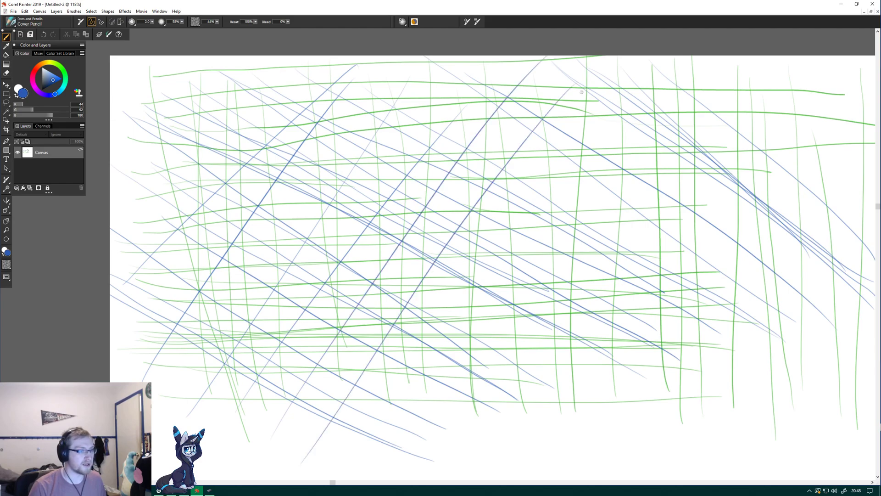
pyautogui.moveTo(340, 466); pyautogui.dragTo(592, 76)
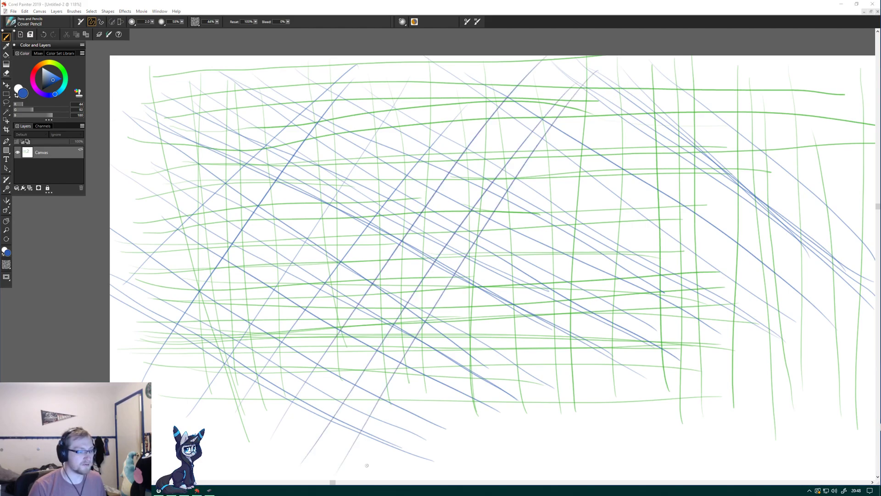
pyautogui.moveTo(365, 462); pyautogui.dragTo(622, 76)
pyautogui.moveTo(497, 286); pyautogui.dragTo(656, 85)
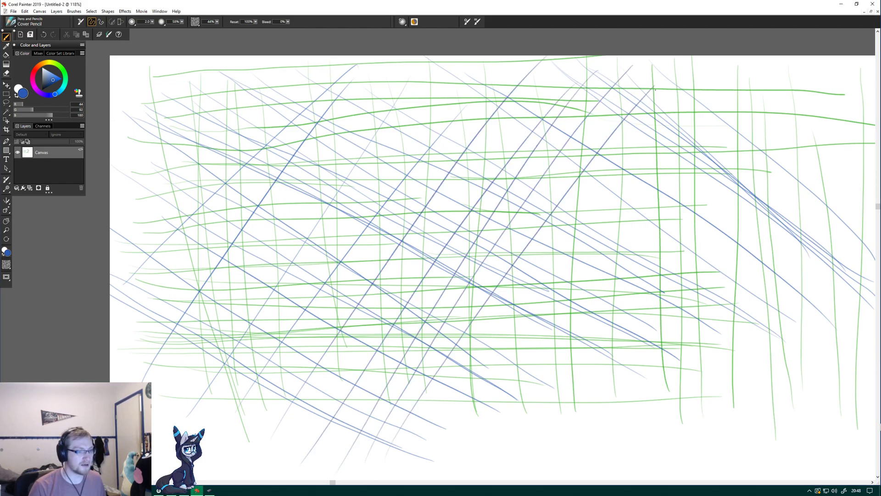
pyautogui.moveTo(373, 458); pyautogui.dragTo(662, 77)
pyautogui.moveTo(471, 377); pyautogui.dragTo(711, 55)
pyautogui.moveTo(488, 406); pyautogui.dragTo(748, 65)
pyautogui.moveTo(527, 433); pyautogui.dragTo(789, 93)
pyautogui.moveTo(783, 169); pyautogui.dragTo(640, 386)
pyautogui.moveTo(571, 389); pyautogui.dragTo(731, 134)
pyautogui.moveTo(536, 347); pyautogui.dragTo(728, 121)
pyautogui.moveTo(419, 409); pyautogui.dragTo(591, 105)
pyautogui.moveTo(314, 386); pyautogui.dragTo(494, 112)
pyautogui.moveTo(323, 362); pyautogui.dragTo(474, 125)
pyautogui.moveTo(296, 360); pyautogui.dragTo(465, 73)
pyautogui.moveTo(247, 362); pyautogui.dragTo(457, 65)
pyautogui.moveTo(249, 324); pyautogui.dragTo(369, 93)
pyautogui.moveTo(171, 363); pyautogui.dragTo(356, 115)
pyautogui.moveTo(176, 322); pyautogui.dragTo(286, 100)
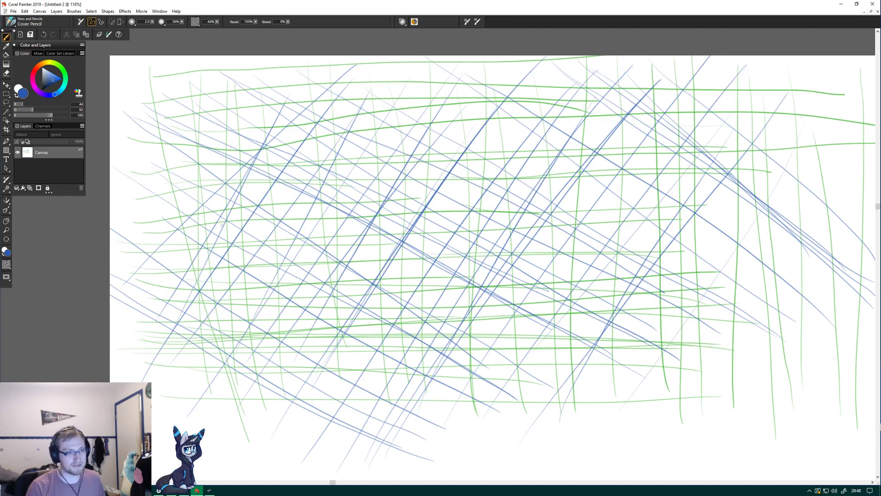
# Pick a bright magenta colour and draw a row of freehand circles just below the line grid, across the canvas.
pyautogui.click(877, 476)
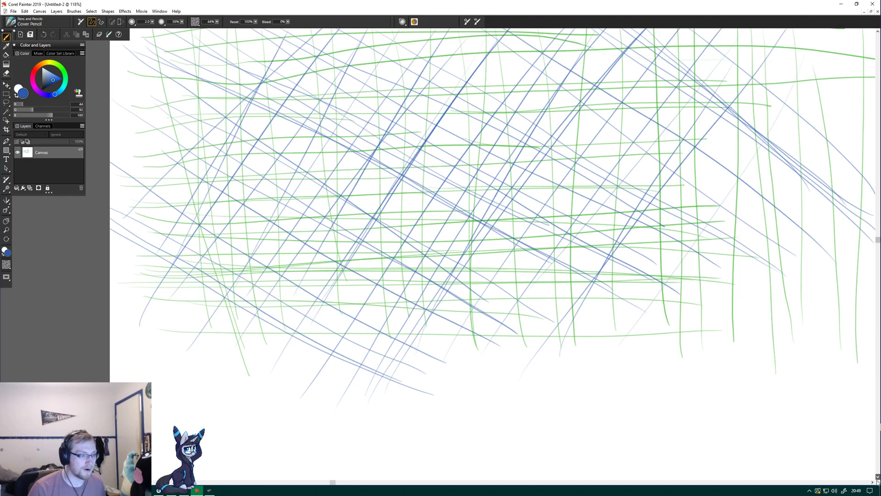
pyautogui.moveTo(877, 242); pyautogui.dragTo(869, 330)
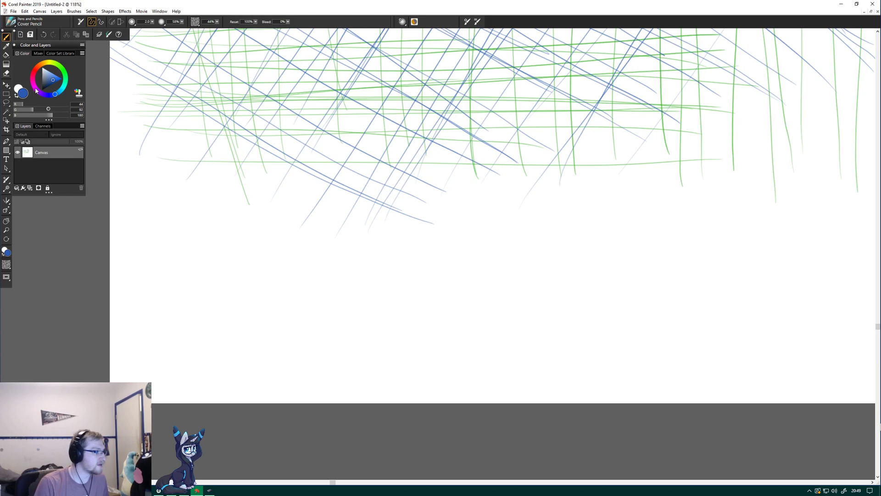
pyautogui.click(35, 88)
pyautogui.click(60, 79)
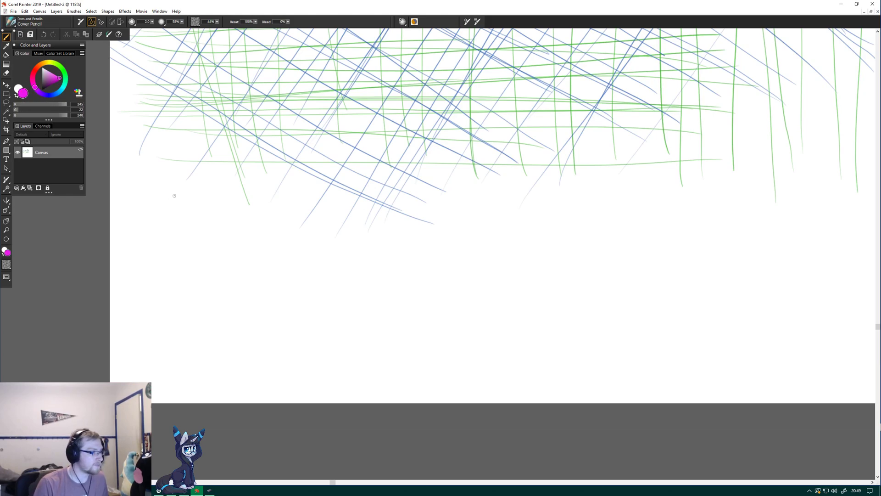
pyautogui.moveTo(168, 179); pyautogui.dragTo(131, 169)
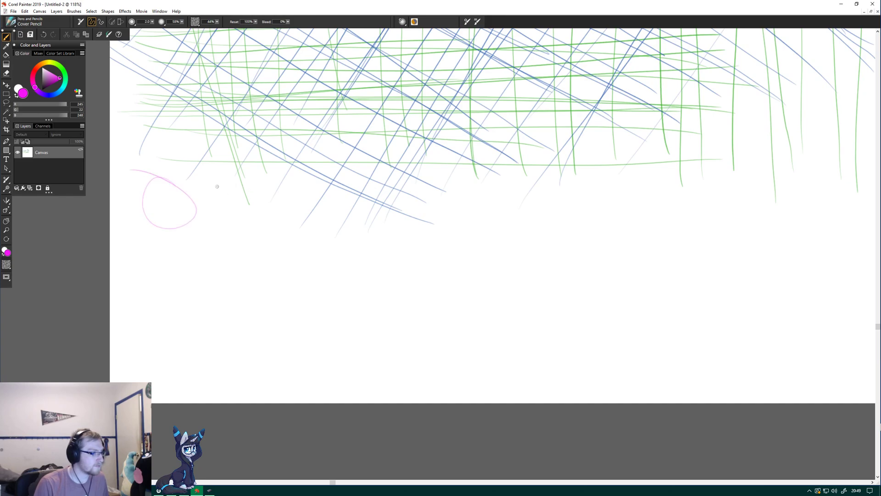
pyautogui.moveTo(228, 187)
pyautogui.mouseDown()
pyautogui.moveTo(239, 245)
pyautogui.moveTo(235, 146)
pyautogui.mouseUp()
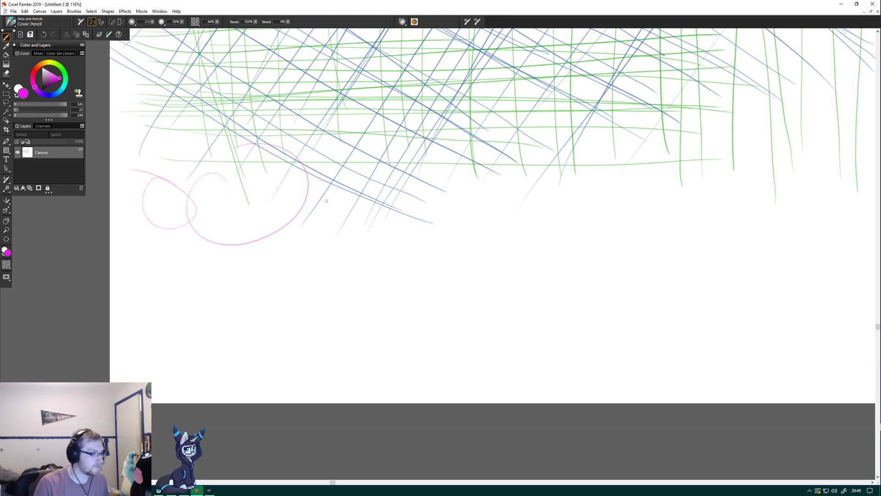
pyautogui.moveTo(293, 175)
pyautogui.mouseDown()
pyautogui.moveTo(269, 220)
pyautogui.moveTo(252, 191)
pyautogui.mouseUp()
pyautogui.moveTo(323, 201); pyautogui.dragTo(317, 193)
pyautogui.moveTo(385, 211); pyautogui.dragTo(416, 178)
pyautogui.moveTo(468, 188); pyautogui.dragTo(454, 216)
pyautogui.moveTo(508, 215)
pyautogui.mouseDown()
pyautogui.moveTo(569, 175)
pyautogui.moveTo(590, 181)
pyautogui.mouseUp()
pyautogui.moveTo(661, 161)
pyautogui.mouseDown()
pyautogui.moveTo(638, 200)
pyautogui.moveTo(652, 156)
pyautogui.mouseUp()
pyautogui.moveTo(727, 161); pyautogui.dragTo(733, 223)
pyautogui.moveTo(702, 193); pyautogui.dragTo(775, 202)
pyautogui.moveTo(814, 177)
pyautogui.mouseDown()
pyautogui.moveTo(796, 216)
pyautogui.moveTo(822, 179)
pyautogui.mouseUp()
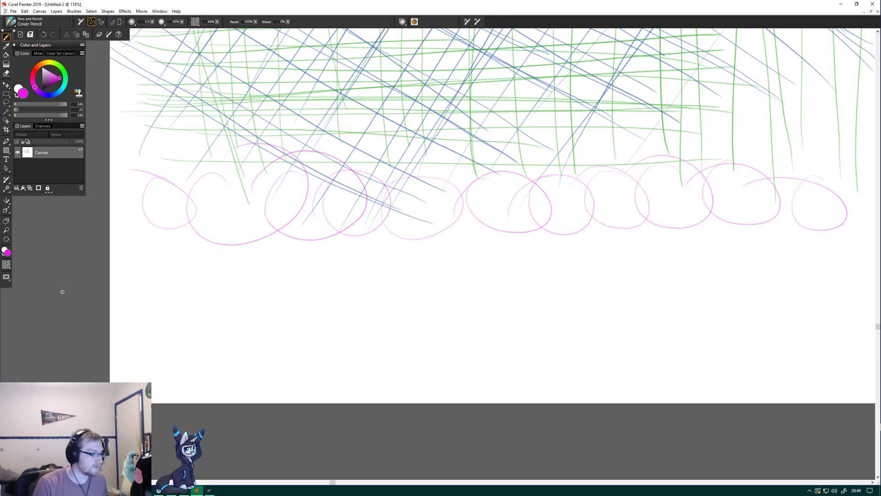
# Draw a second row of overlapping magenta freehand circles beneath the first row.
pyautogui.moveTo(183, 255)
pyautogui.mouseDown()
pyautogui.moveTo(155, 304)
pyautogui.moveTo(132, 251)
pyautogui.mouseUp()
pyautogui.moveTo(233, 245)
pyautogui.mouseDown()
pyautogui.moveTo(177, 305)
pyautogui.moveTo(169, 274)
pyautogui.mouseUp()
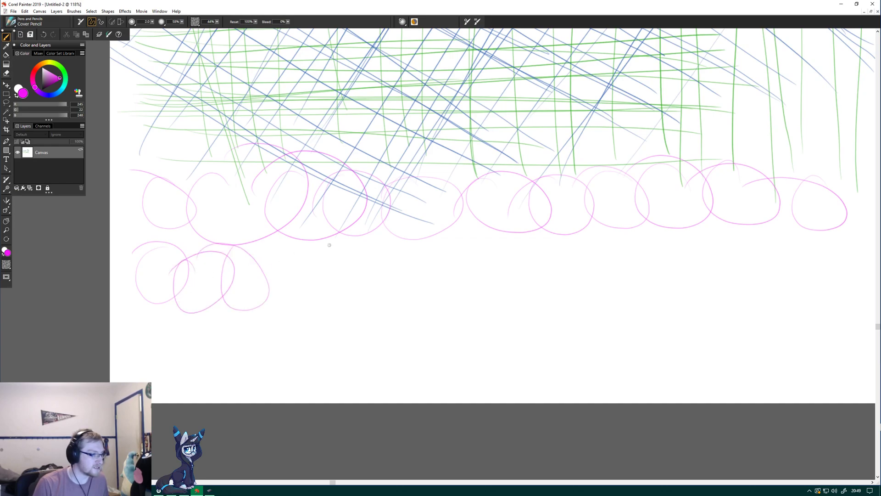
pyautogui.moveTo(280, 261)
pyautogui.mouseDown()
pyautogui.moveTo(330, 294)
pyautogui.moveTo(298, 248)
pyautogui.moveTo(362, 271)
pyautogui.moveTo(399, 249)
pyautogui.moveTo(367, 275)
pyautogui.mouseUp()
pyautogui.moveTo(461, 257); pyautogui.dragTo(491, 276)
pyautogui.moveTo(542, 239)
pyautogui.mouseDown()
pyautogui.moveTo(504, 246)
pyautogui.moveTo(557, 271)
pyautogui.mouseUp()
pyautogui.moveTo(523, 241); pyautogui.dragTo(471, 257)
pyautogui.moveTo(568, 268)
pyautogui.mouseDown()
pyautogui.moveTo(542, 293)
pyautogui.moveTo(597, 236)
pyautogui.moveTo(656, 275)
pyautogui.mouseUp()
pyautogui.moveTo(689, 237)
pyautogui.mouseDown()
pyautogui.moveTo(717, 228)
pyautogui.moveTo(733, 265)
pyautogui.moveTo(769, 232)
pyautogui.moveTo(801, 252)
pyautogui.moveTo(768, 251)
pyautogui.moveTo(794, 266)
pyautogui.moveTo(745, 295)
pyautogui.moveTo(740, 231)
pyautogui.mouseUp()
pyautogui.moveTo(690, 275)
pyautogui.mouseDown()
pyautogui.moveTo(652, 251)
pyautogui.moveTo(597, 256)
pyautogui.mouseUp()
# Draw a chain of small magenta loops and a few larger freehand ovals below the second circle row.
pyautogui.moveTo(151, 348)
pyautogui.mouseDown()
pyautogui.moveTo(143, 355)
pyautogui.moveTo(188, 331)
pyautogui.moveTo(304, 341)
pyautogui.moveTo(403, 368)
pyautogui.mouseUp()
pyautogui.moveTo(189, 355)
pyautogui.mouseDown()
pyautogui.moveTo(219, 378)
pyautogui.moveTo(192, 354)
pyautogui.mouseUp()
pyautogui.moveTo(258, 340); pyautogui.dragTo(278, 350)
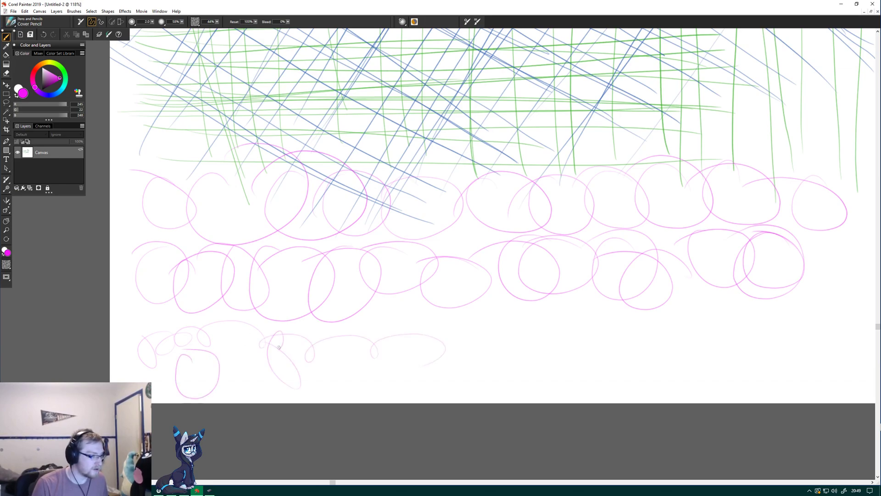
pyautogui.moveTo(350, 317); pyautogui.dragTo(385, 309)
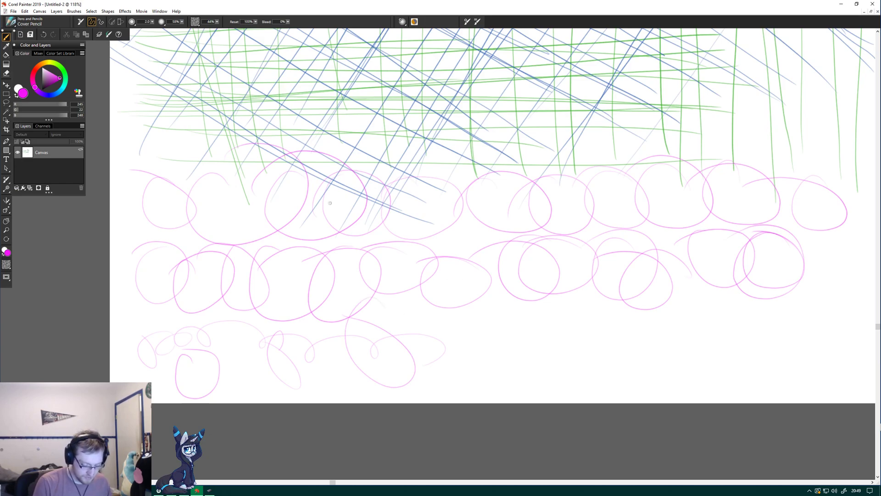
# Draw a row of larger magenta freehand circles beside the small loops and ovals, ending with short arrow-like strokes near the right end.
pyautogui.moveTo(480, 328)
pyautogui.mouseDown()
pyautogui.moveTo(504, 372)
pyautogui.moveTo(429, 349)
pyautogui.mouseUp()
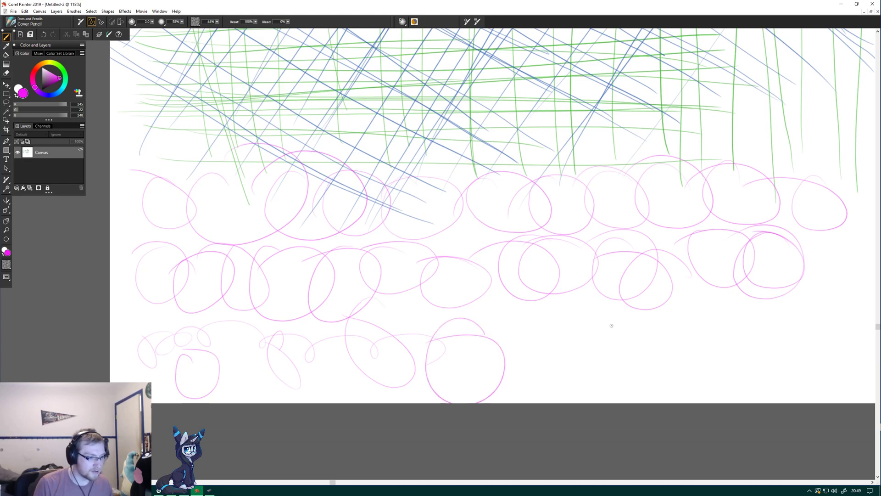
pyautogui.moveTo(577, 313)
pyautogui.mouseDown()
pyautogui.moveTo(559, 393)
pyautogui.moveTo(524, 311)
pyautogui.mouseUp()
pyautogui.moveTo(595, 353); pyautogui.dragTo(628, 333)
pyautogui.moveTo(768, 335); pyautogui.dragTo(691, 325)
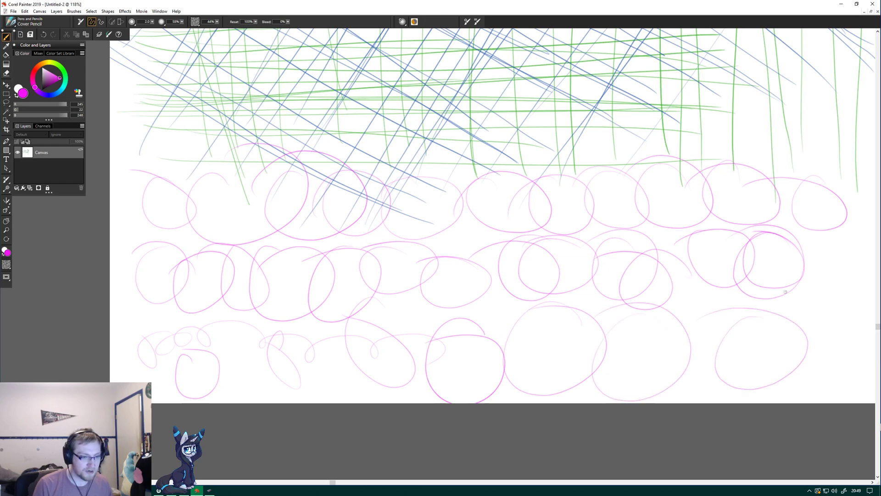
pyautogui.moveTo(814, 306); pyautogui.dragTo(783, 319)
pyautogui.moveTo(820, 297); pyautogui.dragTo(834, 324)
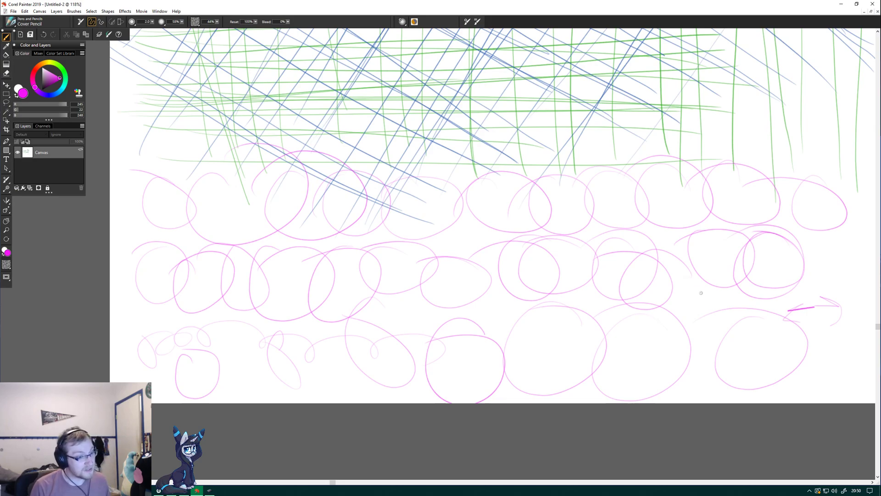
# Overlap the lowest magenta row with more freehand circles, working from right to left and up along the canvas's left edge.
pyautogui.moveTo(713, 314); pyautogui.dragTo(690, 324)
pyautogui.moveTo(592, 308)
pyautogui.mouseDown()
pyautogui.moveTo(622, 336)
pyautogui.moveTo(558, 317)
pyautogui.moveTo(557, 302)
pyautogui.moveTo(530, 293)
pyautogui.moveTo(487, 328)
pyautogui.moveTo(416, 306)
pyautogui.moveTo(421, 349)
pyautogui.moveTo(386, 313)
pyautogui.moveTo(411, 305)
pyautogui.moveTo(389, 363)
pyautogui.moveTo(321, 329)
pyautogui.moveTo(418, 311)
pyautogui.moveTo(392, 331)
pyautogui.moveTo(364, 316)
pyautogui.moveTo(377, 292)
pyautogui.moveTo(373, 329)
pyautogui.moveTo(328, 314)
pyautogui.mouseUp()
pyautogui.moveTo(270, 313)
pyautogui.mouseDown()
pyautogui.moveTo(240, 310)
pyautogui.moveTo(324, 311)
pyautogui.mouseUp()
pyautogui.moveTo(204, 297)
pyautogui.mouseDown()
pyautogui.moveTo(188, 348)
pyautogui.moveTo(230, 321)
pyautogui.moveTo(189, 263)
pyautogui.moveTo(190, 250)
pyautogui.moveTo(216, 264)
pyautogui.moveTo(223, 229)
pyautogui.mouseUp()
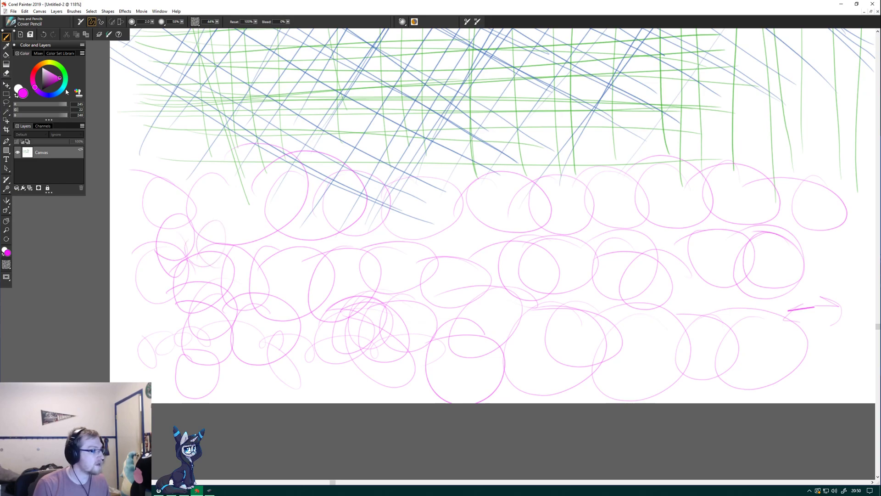
# Pick a bright red colour and draw a row of overlapping freehand circles across the uppermost magenta circle row.
pyautogui.click(36, 69)
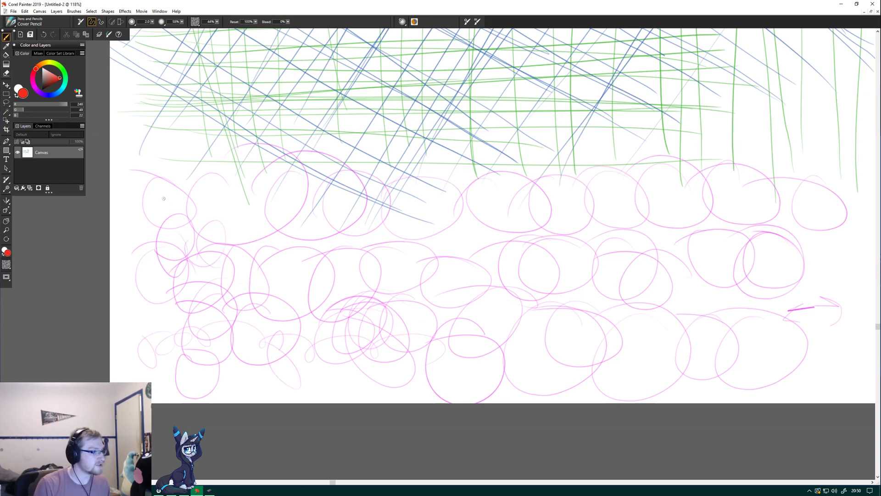
pyautogui.moveTo(166, 190); pyautogui.dragTo(144, 200)
pyautogui.moveTo(223, 194)
pyautogui.mouseDown()
pyautogui.moveTo(265, 214)
pyautogui.moveTo(198, 199)
pyautogui.mouseUp()
pyautogui.moveTo(264, 196)
pyautogui.mouseDown()
pyautogui.moveTo(238, 198)
pyautogui.moveTo(286, 244)
pyautogui.moveTo(258, 216)
pyautogui.mouseUp()
pyautogui.moveTo(308, 205)
pyautogui.mouseDown()
pyautogui.moveTo(376, 205)
pyautogui.moveTo(270, 202)
pyautogui.mouseUp()
pyautogui.moveTo(390, 188)
pyautogui.mouseDown()
pyautogui.moveTo(356, 234)
pyautogui.moveTo(365, 213)
pyautogui.mouseUp()
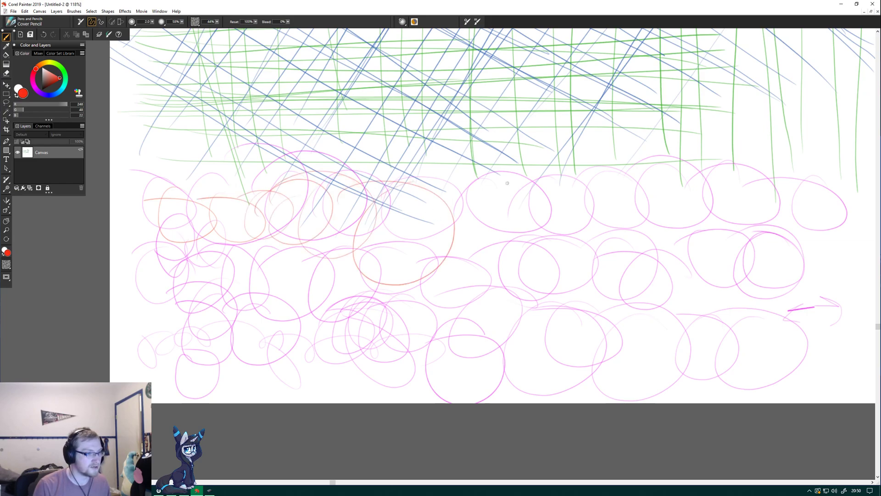
pyautogui.moveTo(487, 182)
pyautogui.mouseDown()
pyautogui.moveTo(459, 248)
pyautogui.moveTo(488, 180)
pyautogui.moveTo(452, 195)
pyautogui.mouseUp()
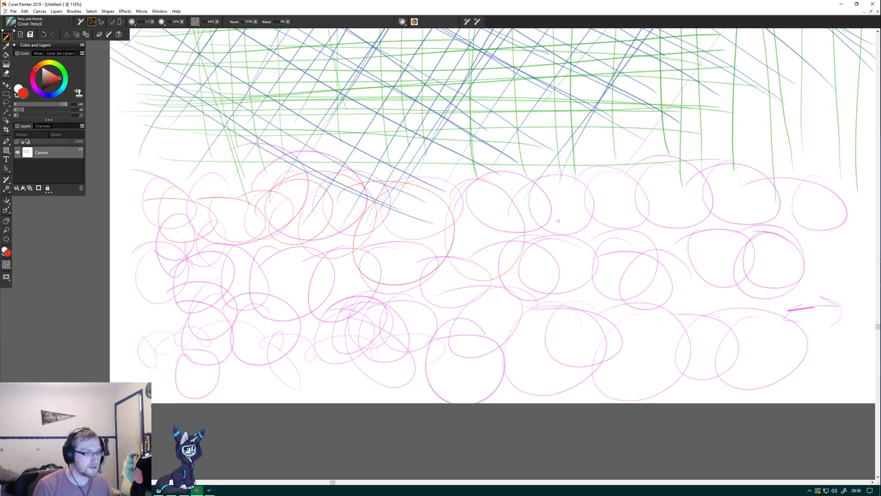
pyautogui.moveTo(580, 183)
pyautogui.mouseDown()
pyautogui.moveTo(560, 194)
pyautogui.moveTo(635, 229)
pyautogui.moveTo(608, 215)
pyautogui.moveTo(578, 226)
pyautogui.mouseUp()
pyautogui.moveTo(707, 179)
pyautogui.mouseDown()
pyautogui.moveTo(688, 265)
pyautogui.moveTo(638, 204)
pyautogui.mouseUp()
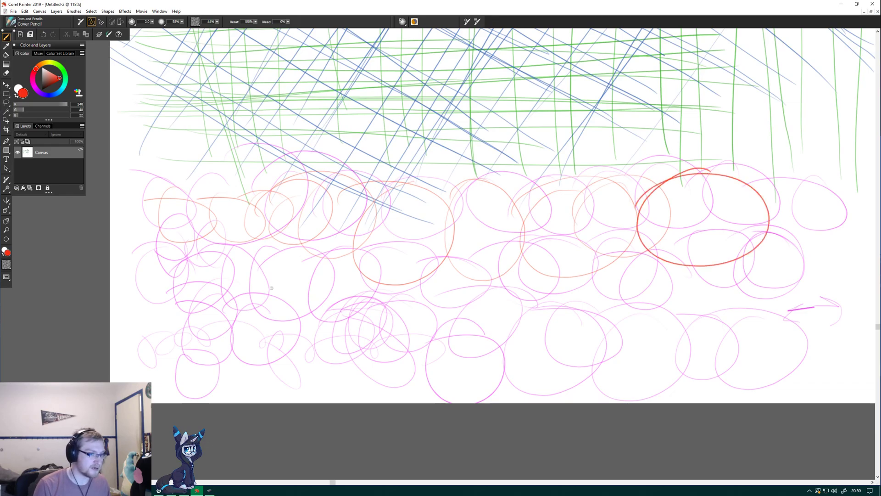
# Draw another row of overlapping red freehand circles across the lower magenta rows, from left to right.
pyautogui.moveTo(193, 273)
pyautogui.mouseDown()
pyautogui.moveTo(183, 274)
pyautogui.moveTo(195, 280)
pyautogui.mouseUp()
pyautogui.moveTo(307, 266)
pyautogui.mouseDown()
pyautogui.moveTo(273, 287)
pyautogui.moveTo(240, 288)
pyautogui.mouseUp()
pyautogui.moveTo(353, 268)
pyautogui.mouseDown()
pyautogui.moveTo(321, 321)
pyautogui.moveTo(397, 285)
pyautogui.moveTo(413, 316)
pyautogui.moveTo(446, 293)
pyautogui.mouseUp()
pyautogui.moveTo(448, 339); pyautogui.dragTo(484, 332)
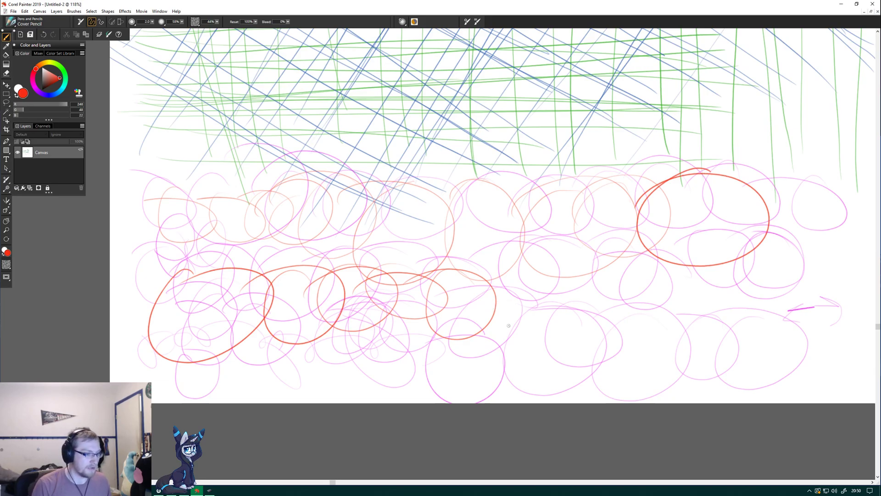
pyautogui.moveTo(507, 296); pyautogui.dragTo(532, 321)
pyautogui.moveTo(583, 299)
pyautogui.mouseDown()
pyautogui.moveTo(551, 330)
pyautogui.moveTo(619, 312)
pyautogui.moveTo(605, 321)
pyautogui.mouseUp()
pyautogui.moveTo(709, 277)
pyautogui.mouseDown()
pyautogui.moveTo(686, 281)
pyautogui.moveTo(716, 281)
pyautogui.moveTo(704, 305)
pyautogui.moveTo(739, 278)
pyautogui.mouseUp()
# Add more large red freehand circles and loops over the middle of the circle rows, filling the gaps.
pyautogui.moveTo(510, 252)
pyautogui.mouseDown()
pyautogui.moveTo(533, 273)
pyautogui.moveTo(505, 252)
pyautogui.mouseUp()
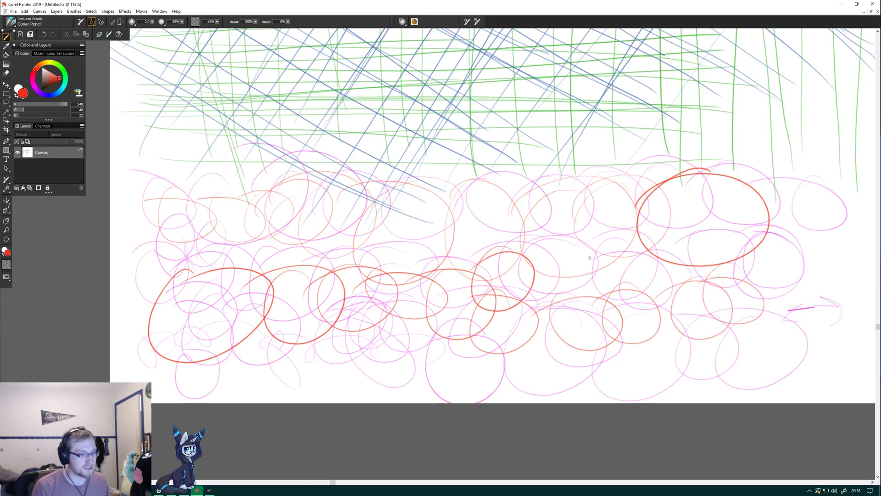
pyautogui.moveTo(557, 226)
pyautogui.mouseDown()
pyautogui.moveTo(521, 225)
pyautogui.moveTo(555, 311)
pyautogui.mouseUp()
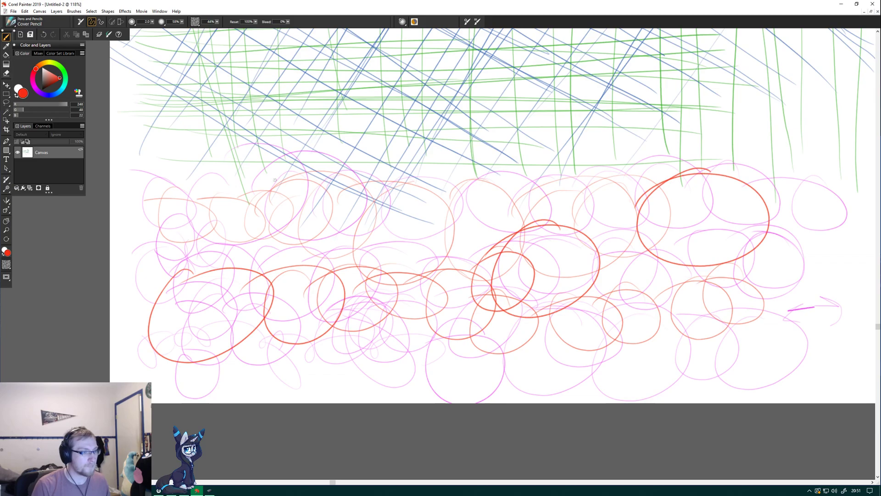
pyautogui.moveTo(291, 201)
pyautogui.mouseDown()
pyautogui.moveTo(228, 286)
pyautogui.moveTo(351, 161)
pyautogui.mouseUp()
pyautogui.moveTo(349, 218); pyautogui.dragTo(351, 286)
pyautogui.moveTo(441, 215); pyautogui.dragTo(363, 222)
pyautogui.moveTo(421, 314)
pyautogui.mouseDown()
pyautogui.moveTo(439, 352)
pyautogui.moveTo(361, 301)
pyautogui.mouseUp()
pyautogui.moveTo(461, 296); pyautogui.dragTo(429, 308)
pyautogui.moveTo(490, 353); pyautogui.dragTo(480, 341)
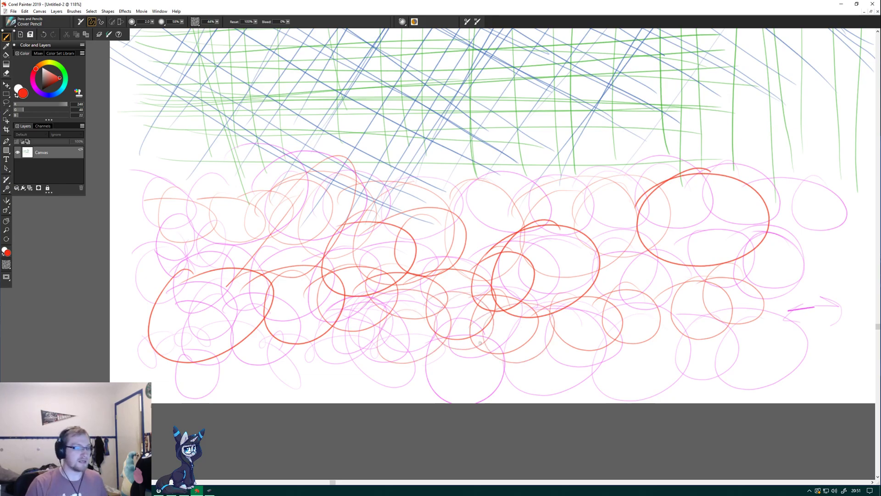
# Draw a row of red freehand circles along the canvas's upper right edge, plus smaller ones clustered towards the corner.
pyautogui.moveTo(877, 325); pyautogui.dragTo(877, 206)
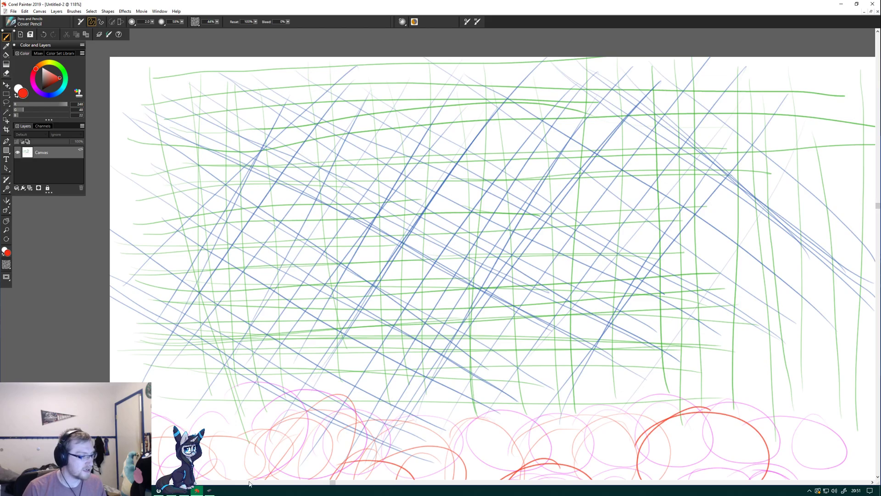
pyautogui.moveTo(335, 487); pyautogui.dragTo(579, 483)
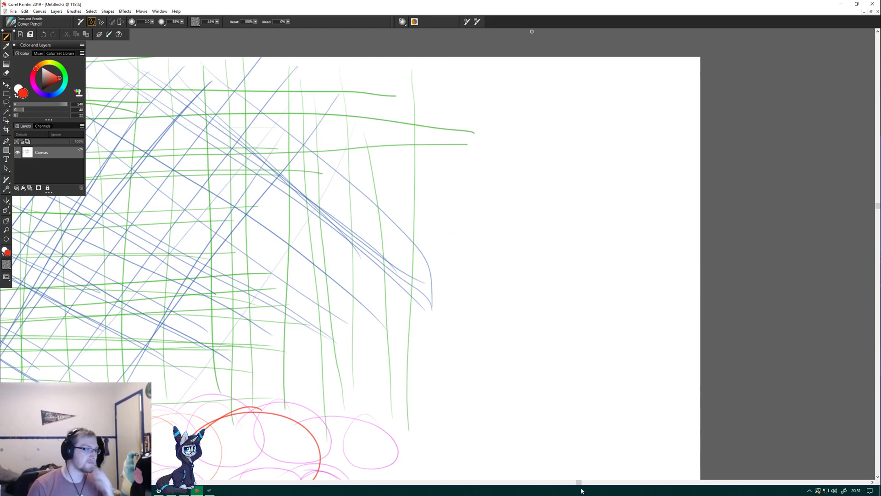
pyautogui.moveTo(368, 86)
pyautogui.mouseDown()
pyautogui.moveTo(324, 144)
pyautogui.moveTo(319, 90)
pyautogui.mouseUp()
pyautogui.moveTo(414, 86); pyautogui.dragTo(373, 115)
pyautogui.moveTo(446, 110); pyautogui.dragTo(407, 106)
pyautogui.moveTo(505, 95)
pyautogui.mouseDown()
pyautogui.moveTo(509, 137)
pyautogui.moveTo(501, 94)
pyautogui.mouseUp()
pyautogui.moveTo(555, 90)
pyautogui.mouseDown()
pyautogui.moveTo(550, 97)
pyautogui.moveTo(604, 102)
pyautogui.mouseUp()
pyautogui.moveTo(664, 92)
pyautogui.mouseDown()
pyautogui.moveTo(666, 111)
pyautogui.moveTo(647, 116)
pyautogui.moveTo(656, 83)
pyautogui.moveTo(689, 76)
pyautogui.mouseUp()
pyautogui.moveTo(636, 85)
pyautogui.mouseDown()
pyautogui.moveTo(629, 72)
pyautogui.moveTo(644, 85)
pyautogui.moveTo(672, 79)
pyautogui.moveTo(663, 65)
pyautogui.mouseUp()
pyautogui.moveTo(607, 63)
pyautogui.mouseDown()
pyautogui.moveTo(568, 83)
pyautogui.moveTo(590, 75)
pyautogui.moveTo(538, 68)
pyautogui.moveTo(547, 78)
pyautogui.moveTo(541, 64)
pyautogui.mouseUp()
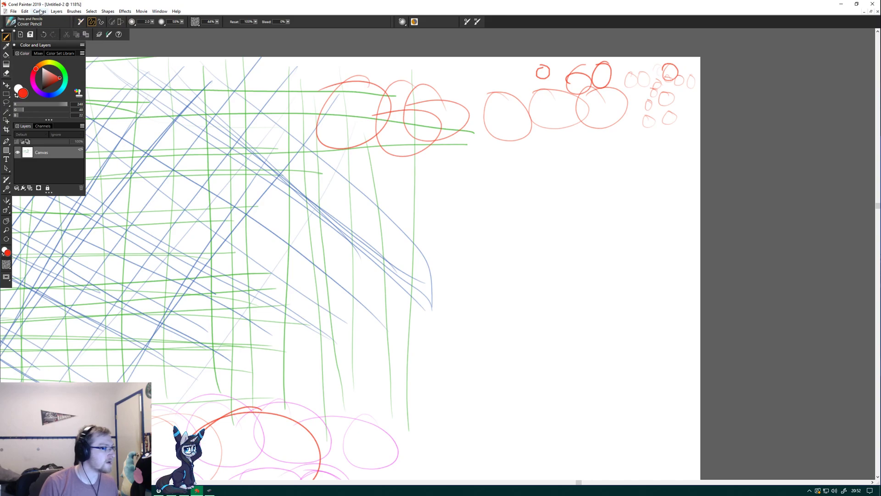
# Look for the pen settings and open the Tablet preferences, placing the dialog higher over the canvas.
pyautogui.click(72, 12)
pyautogui.moveTo(111, 13)
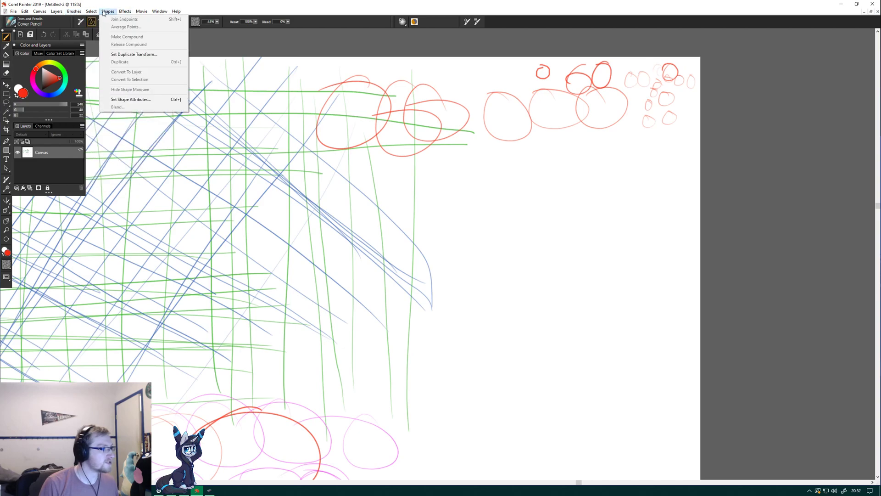
pyautogui.moveTo(178, 14)
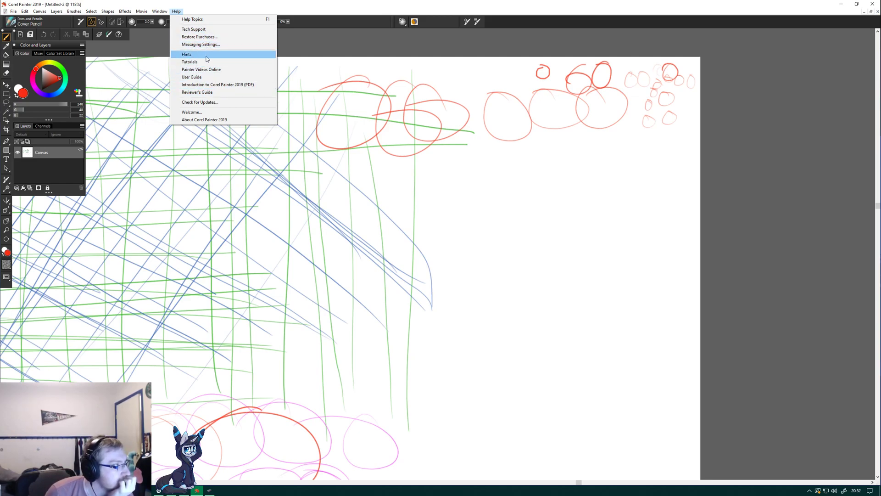
pyautogui.moveTo(137, 11)
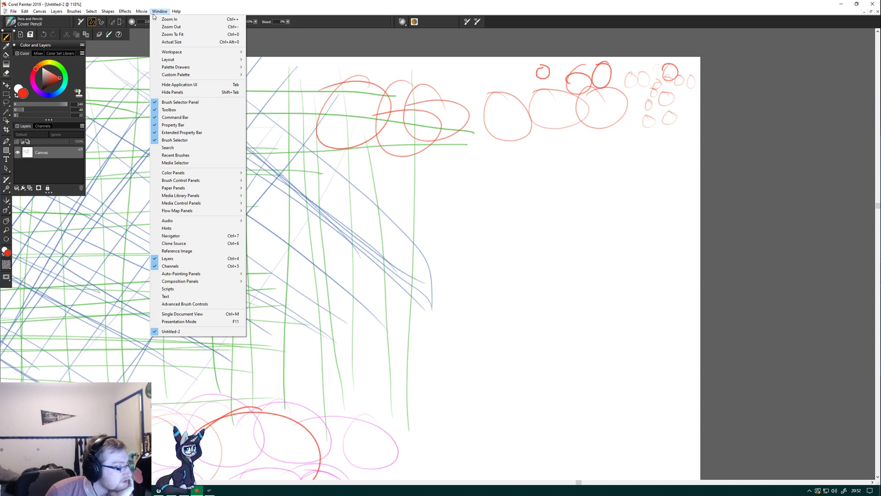
pyautogui.moveTo(30, 13)
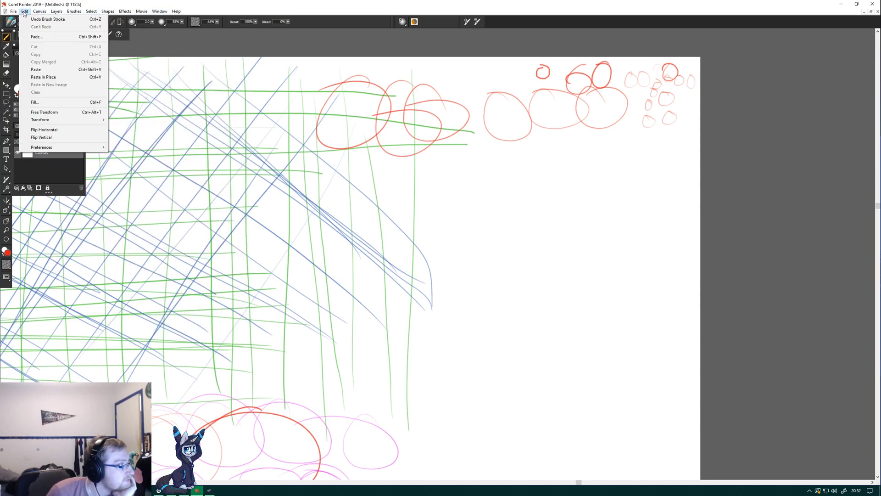
pyautogui.moveTo(95, 150)
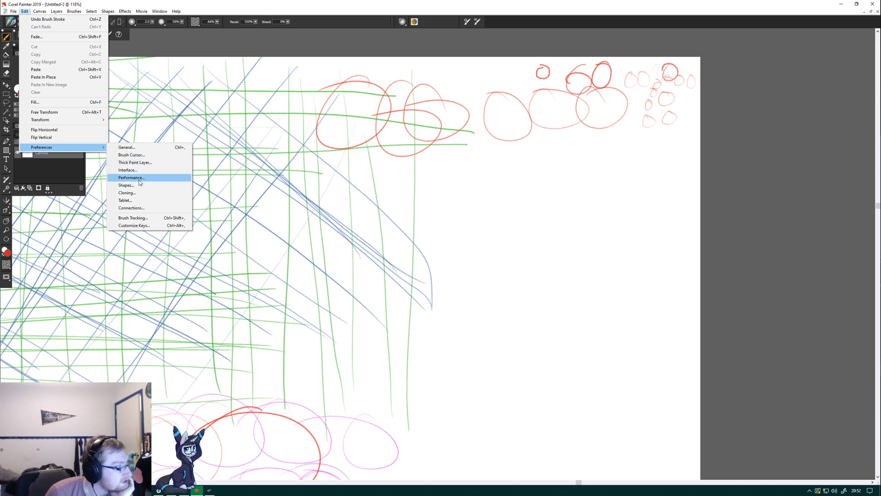
pyautogui.click(138, 202)
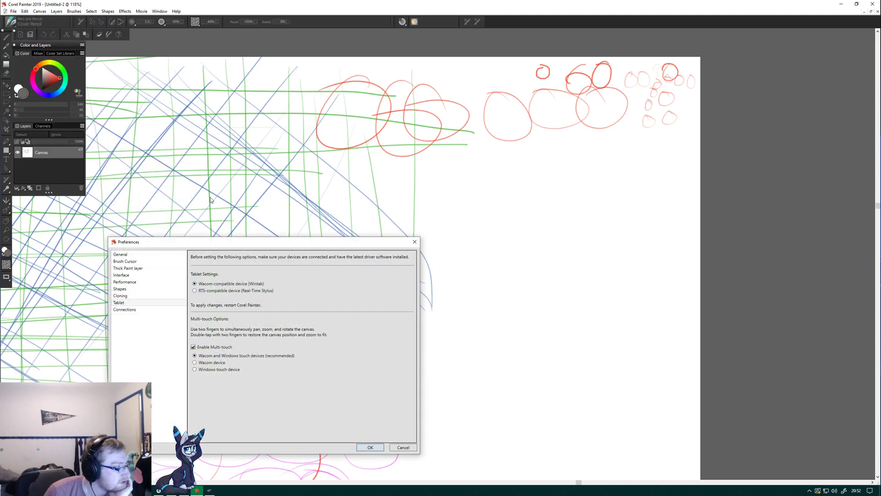
pyautogui.moveTo(228, 245); pyautogui.dragTo(226, 63)
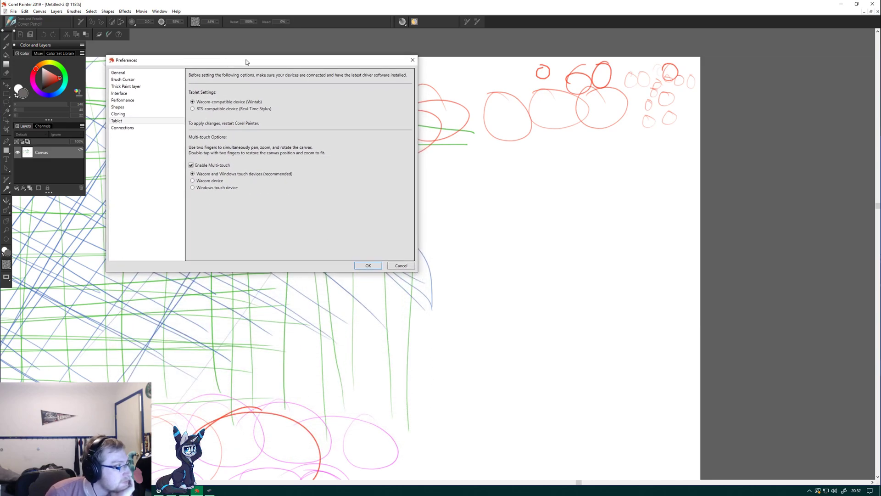
# Examine the preference pages from General and Brush Cursor through Tablet and Connections for pen-related options, then close the preferences.
pyautogui.click(157, 80)
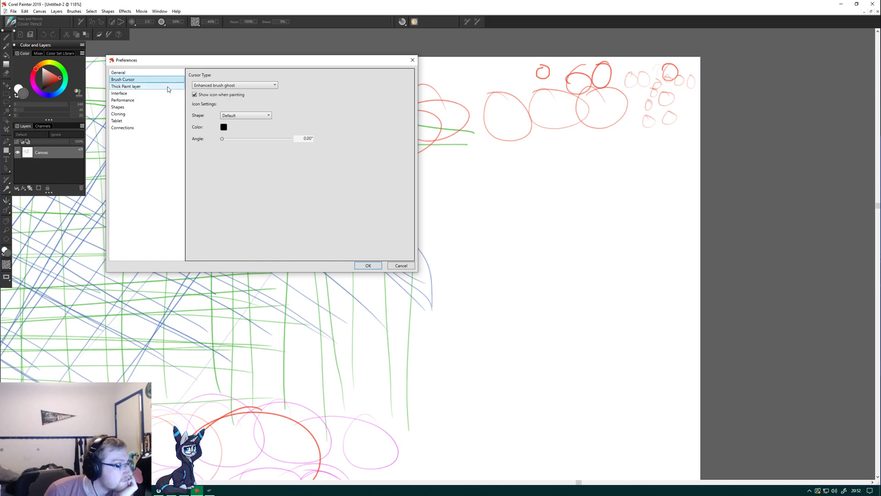
pyautogui.click(142, 88)
pyautogui.click(142, 92)
pyautogui.click(144, 101)
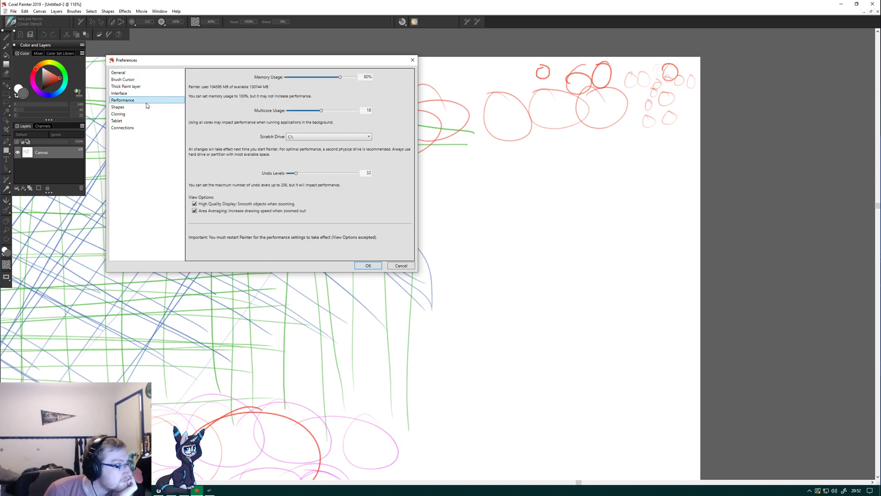
pyautogui.click(138, 122)
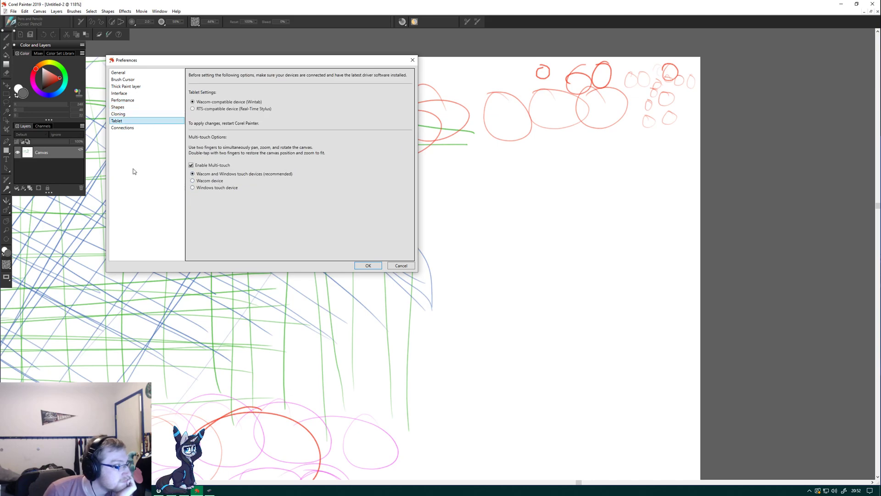
pyautogui.click(120, 128)
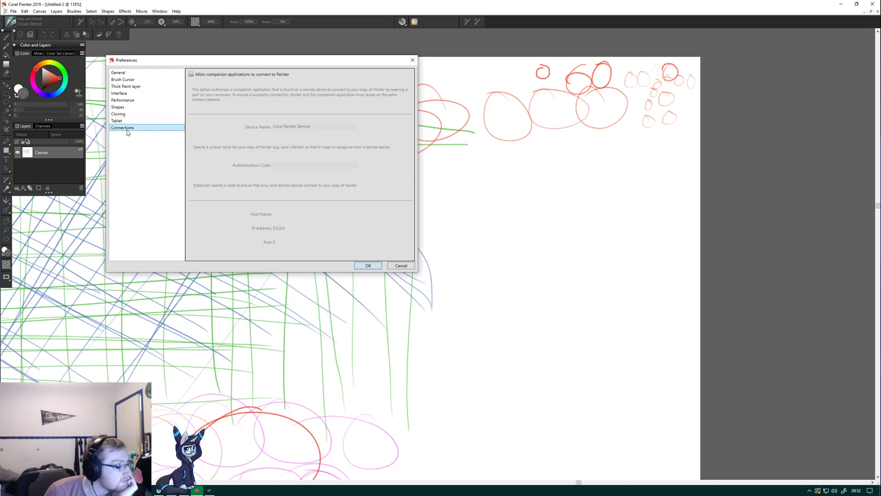
pyautogui.click(127, 73)
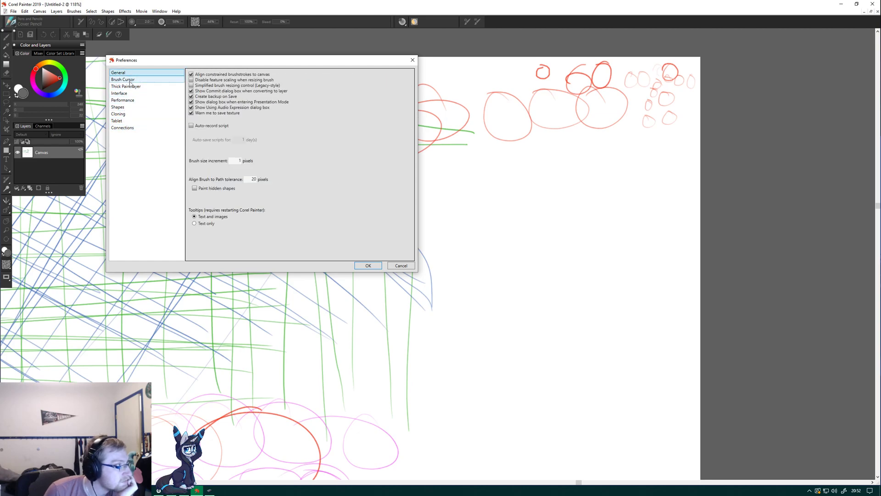
pyautogui.click(130, 86)
pyautogui.click(129, 80)
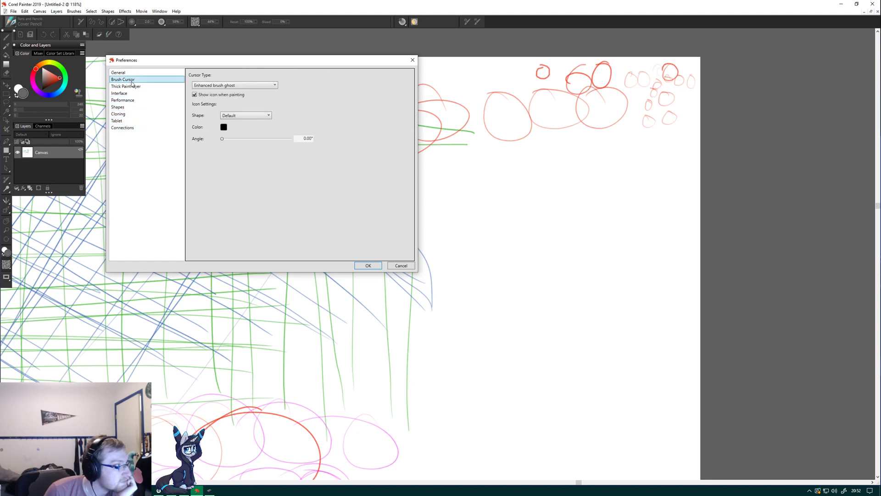
pyautogui.click(131, 86)
pyautogui.click(130, 93)
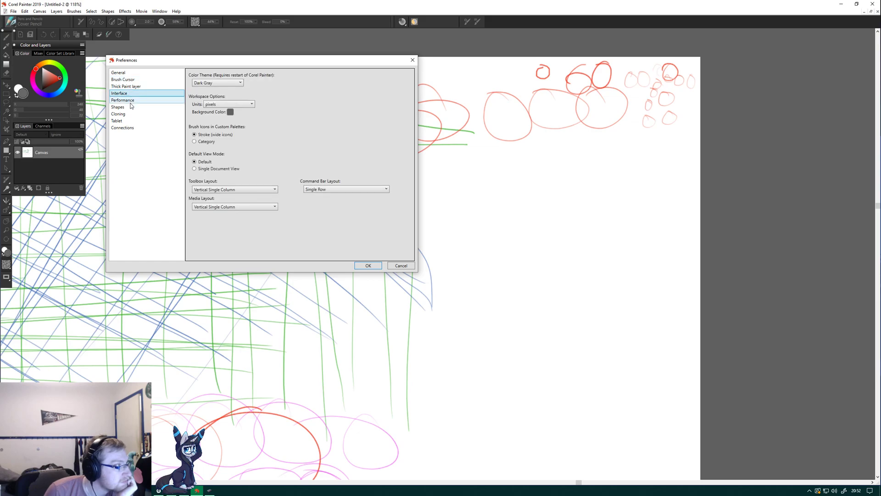
pyautogui.click(131, 101)
pyautogui.click(136, 107)
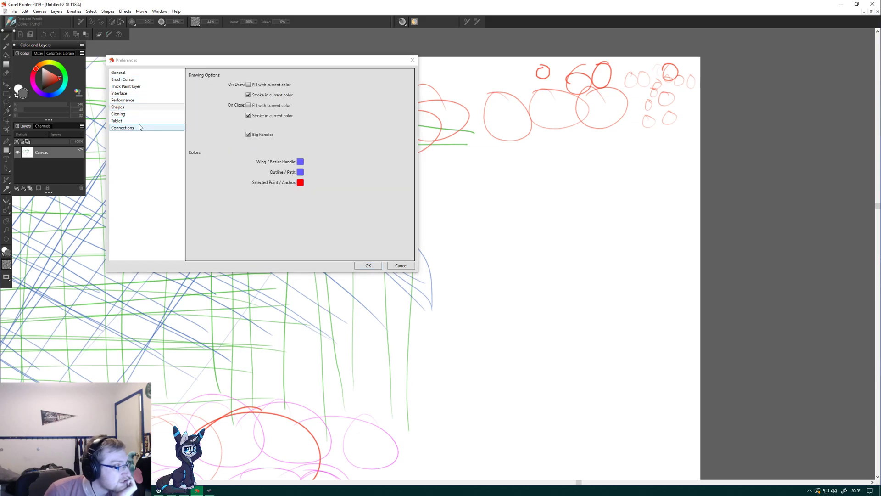
pyautogui.click(136, 120)
pyautogui.click(137, 114)
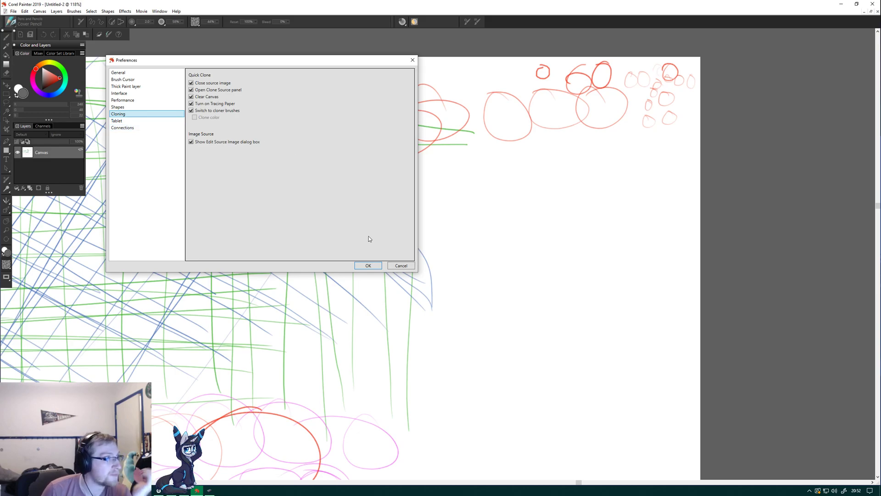
pyautogui.click(378, 267)
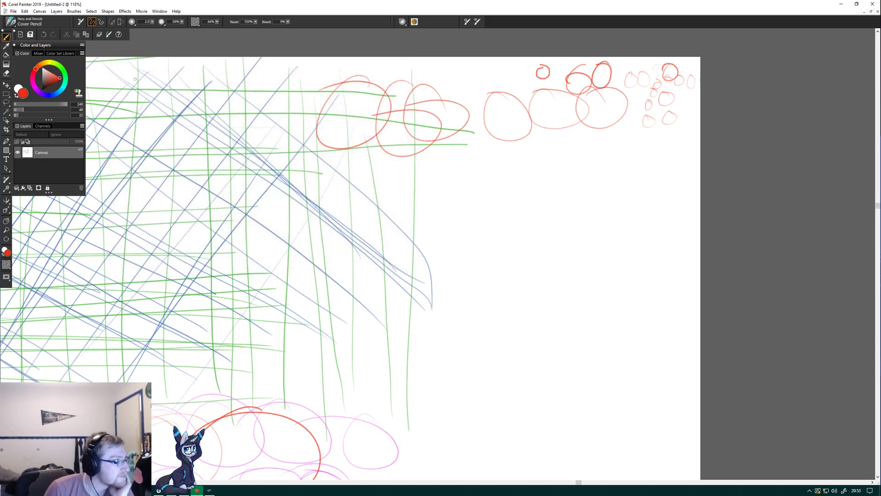
# Try recalibrating the brush tracking with looping and long diagonal test strokes in the scratchpad, and discard the changes.
pyautogui.click(107, 38)
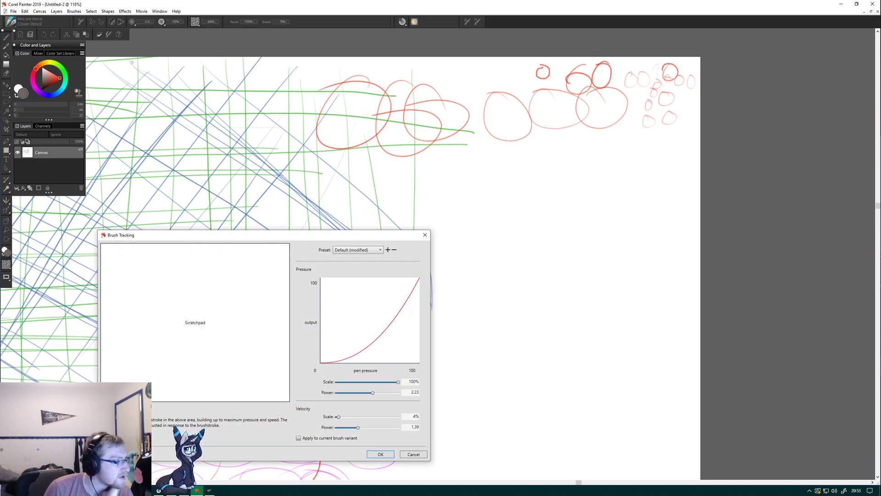
pyautogui.moveTo(179, 297)
pyautogui.mouseDown()
pyautogui.moveTo(165, 319)
pyautogui.moveTo(174, 317)
pyautogui.mouseUp()
pyautogui.moveTo(162, 323)
pyautogui.mouseDown()
pyautogui.moveTo(166, 303)
pyautogui.moveTo(152, 333)
pyautogui.moveTo(194, 309)
pyautogui.mouseUp()
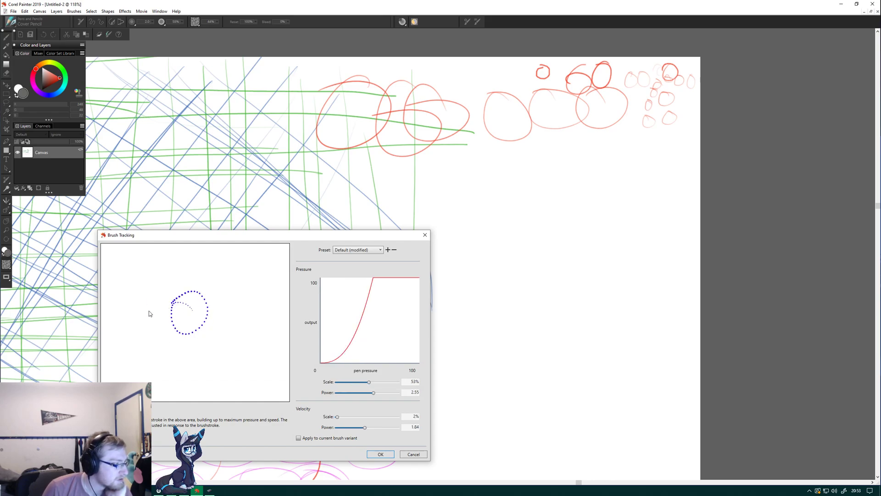
pyautogui.moveTo(157, 276)
pyautogui.mouseDown()
pyautogui.moveTo(162, 331)
pyautogui.moveTo(185, 281)
pyautogui.moveTo(191, 308)
pyautogui.mouseUp()
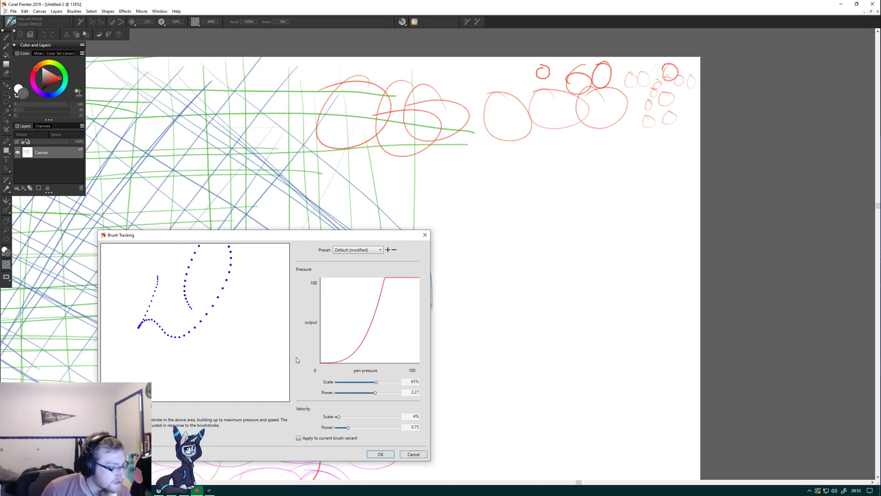
pyautogui.click(137, 312)
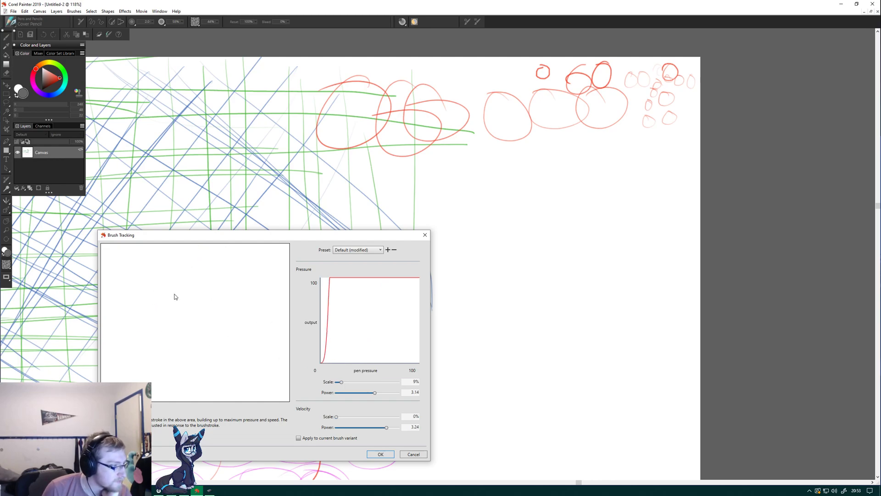
pyautogui.click(154, 303)
pyautogui.moveTo(134, 334)
pyautogui.mouseDown()
pyautogui.moveTo(169, 304)
pyautogui.moveTo(222, 327)
pyautogui.mouseUp()
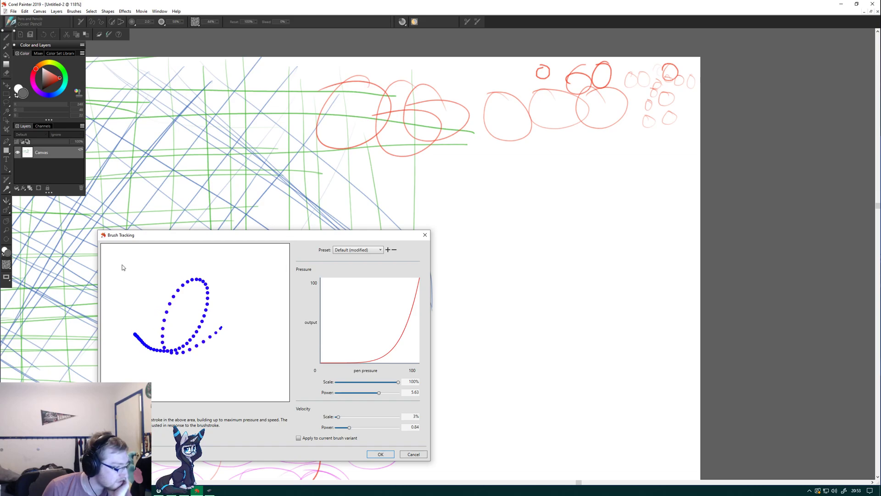
pyautogui.moveTo(118, 255); pyautogui.dragTo(289, 340)
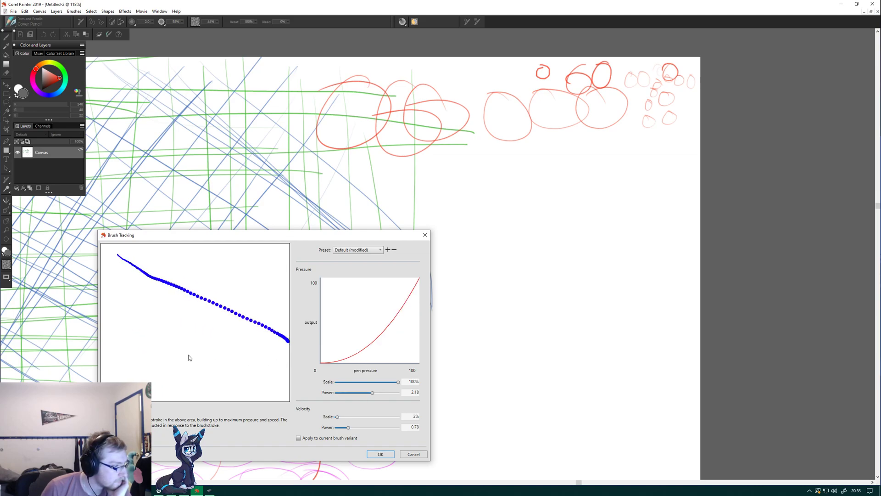
pyautogui.moveTo(108, 280); pyautogui.dragTo(288, 393)
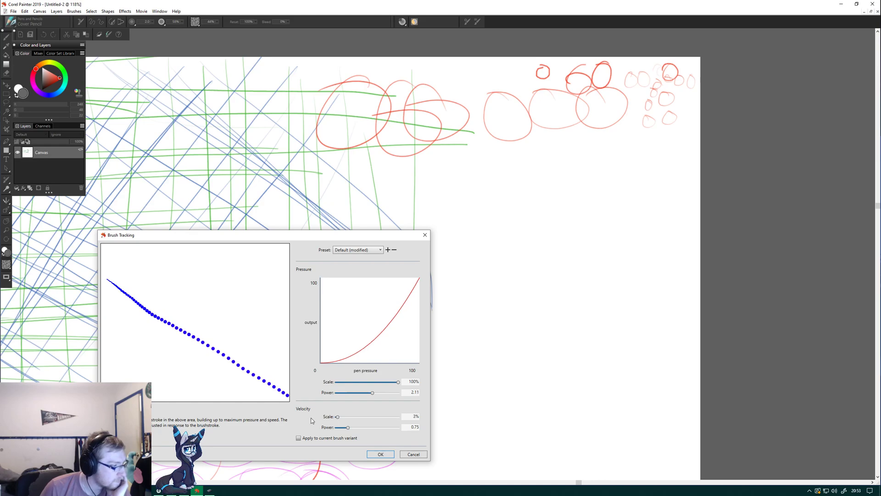
pyautogui.moveTo(114, 258); pyautogui.dragTo(274, 374)
pyautogui.moveTo(109, 263); pyautogui.dragTo(280, 390)
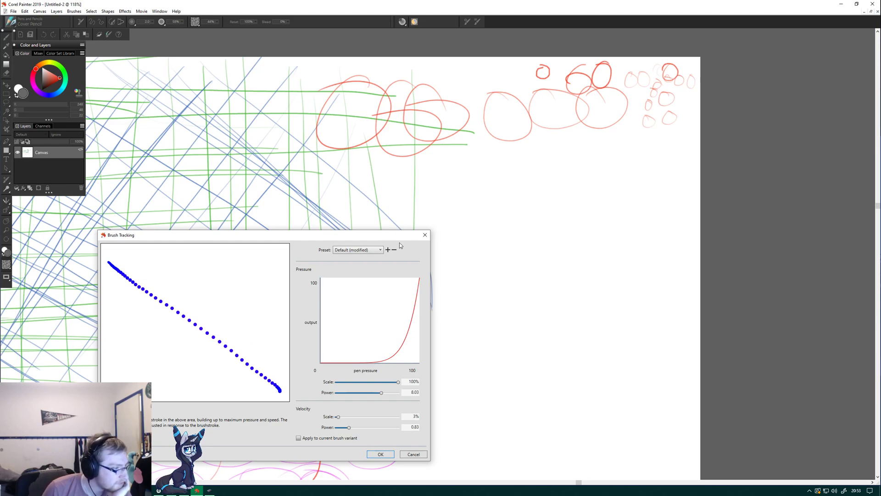
pyautogui.moveTo(120, 388); pyautogui.dragTo(243, 244)
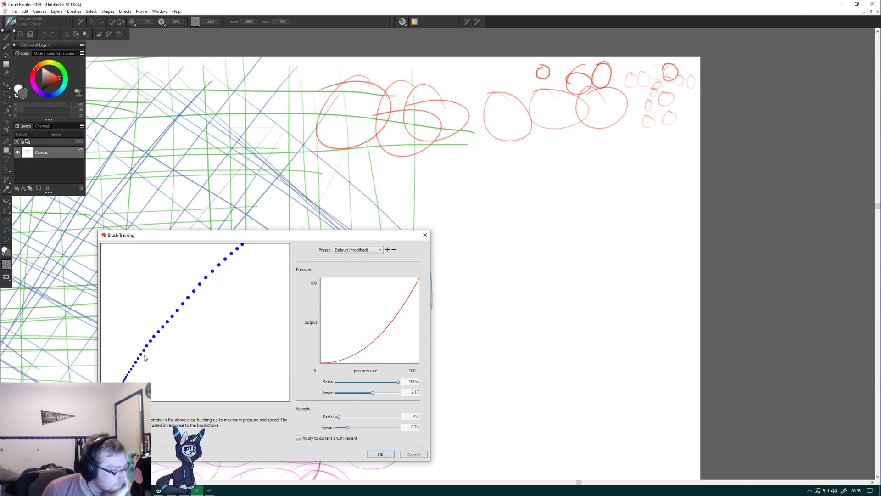
pyautogui.moveTo(127, 328)
pyautogui.mouseDown()
pyautogui.moveTo(190, 333)
pyautogui.moveTo(204, 354)
pyautogui.mouseUp()
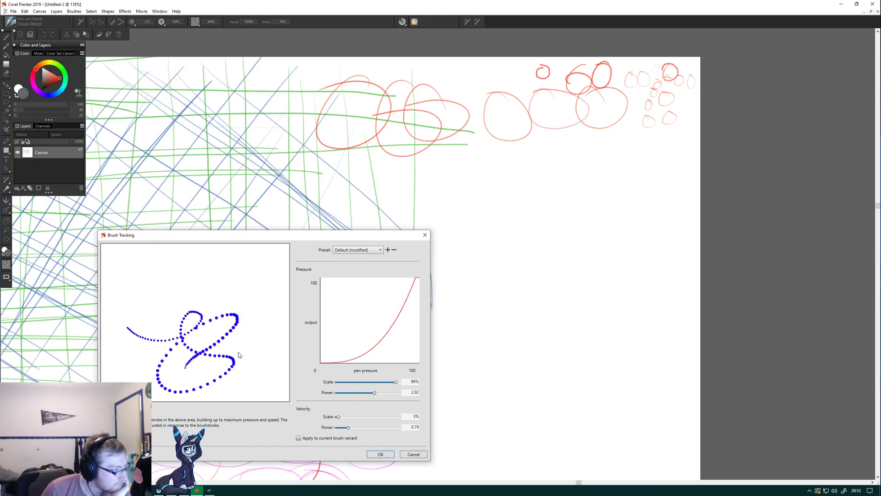
pyautogui.moveTo(132, 290)
pyautogui.mouseDown()
pyautogui.moveTo(144, 361)
pyautogui.moveTo(202, 293)
pyautogui.moveTo(200, 395)
pyautogui.mouseUp()
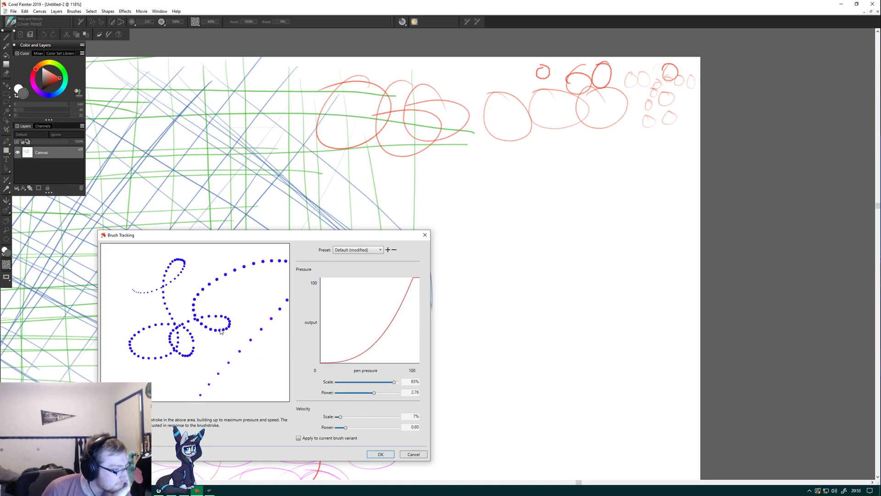
pyautogui.click(421, 456)
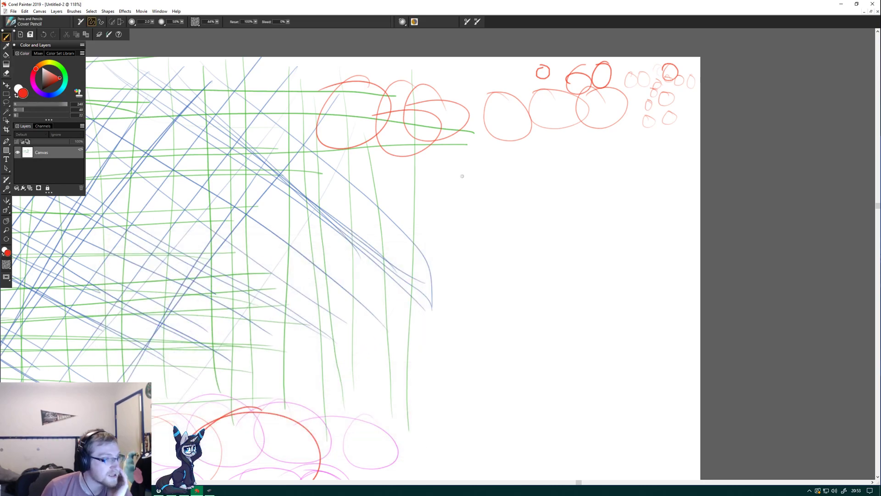
# Draw a row of overlapping red freehand circles and loops beneath the circles along the canvas's upper edge.
pyautogui.moveTo(331, 178)
pyautogui.mouseDown()
pyautogui.moveTo(323, 232)
pyautogui.moveTo(374, 220)
pyautogui.mouseUp()
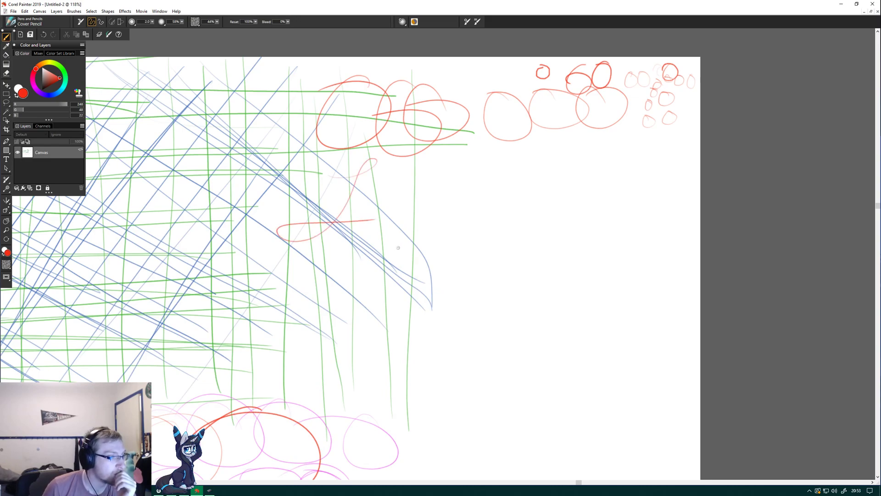
pyautogui.moveTo(386, 173); pyautogui.dragTo(364, 182)
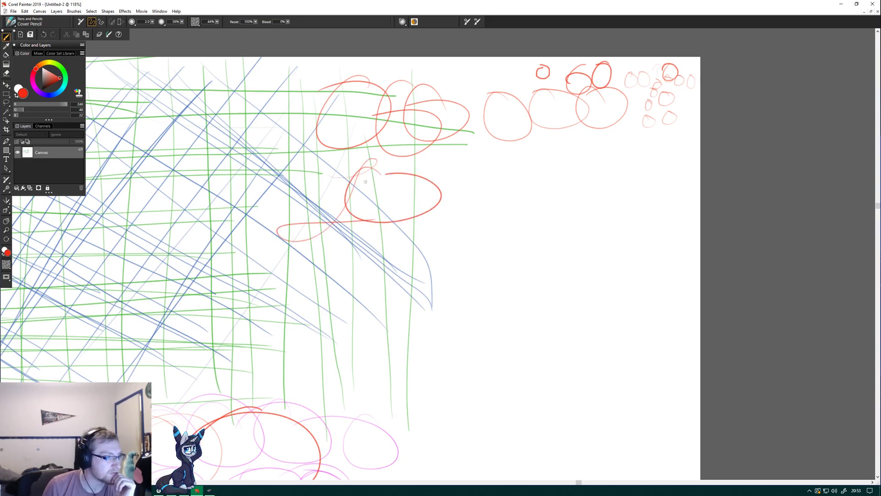
pyautogui.moveTo(459, 166)
pyautogui.mouseDown()
pyautogui.moveTo(441, 234)
pyautogui.moveTo(415, 173)
pyautogui.mouseUp()
pyautogui.moveTo(477, 180); pyautogui.dragTo(480, 169)
pyautogui.moveTo(561, 176)
pyautogui.mouseDown()
pyautogui.moveTo(545, 226)
pyautogui.moveTo(540, 178)
pyautogui.mouseUp()
pyautogui.moveTo(618, 181)
pyautogui.mouseDown()
pyautogui.moveTo(642, 191)
pyautogui.moveTo(664, 172)
pyautogui.mouseUp()
pyautogui.moveTo(581, 180)
pyautogui.mouseDown()
pyautogui.moveTo(559, 179)
pyautogui.moveTo(600, 223)
pyautogui.moveTo(530, 188)
pyautogui.moveTo(554, 186)
pyautogui.moveTo(553, 214)
pyautogui.mouseUp()
# Add a row of smaller red freehand circles beneath, plus three more small ones below its left end.
pyautogui.moveTo(373, 224)
pyautogui.mouseDown()
pyautogui.moveTo(431, 247)
pyautogui.moveTo(404, 227)
pyautogui.moveTo(466, 239)
pyautogui.moveTo(480, 226)
pyautogui.mouseUp()
pyautogui.moveTo(523, 256)
pyautogui.mouseDown()
pyautogui.moveTo(589, 234)
pyautogui.moveTo(597, 251)
pyautogui.mouseUp()
pyautogui.moveTo(633, 219)
pyautogui.mouseDown()
pyautogui.moveTo(645, 243)
pyautogui.moveTo(678, 225)
pyautogui.mouseUp()
pyautogui.moveTo(372, 272)
pyautogui.mouseDown()
pyautogui.moveTo(350, 283)
pyautogui.moveTo(413, 287)
pyautogui.moveTo(434, 270)
pyautogui.mouseUp()
# Draw several very large red freehand circles overlapping the rows of smaller circles.
pyautogui.moveTo(549, 83)
pyautogui.mouseDown()
pyautogui.moveTo(404, 172)
pyautogui.moveTo(584, 266)
pyautogui.moveTo(418, 140)
pyautogui.mouseUp()
pyautogui.moveTo(452, 113)
pyautogui.mouseDown()
pyautogui.moveTo(385, 285)
pyautogui.moveTo(349, 97)
pyautogui.mouseUp()
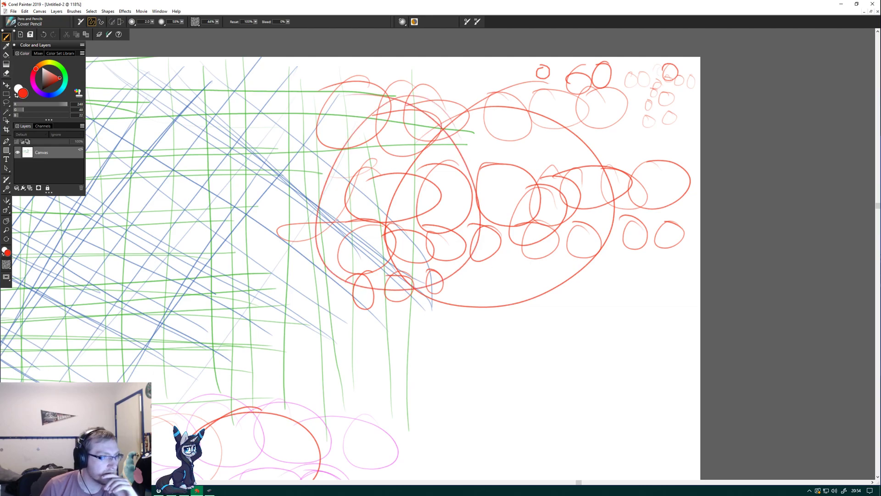
pyautogui.moveTo(551, 118)
pyautogui.mouseDown()
pyautogui.moveTo(406, 294)
pyautogui.moveTo(412, 195)
pyautogui.mouseUp()
pyautogui.moveTo(509, 174)
pyautogui.mouseDown()
pyautogui.moveTo(447, 379)
pyautogui.moveTo(356, 223)
pyautogui.mouseUp()
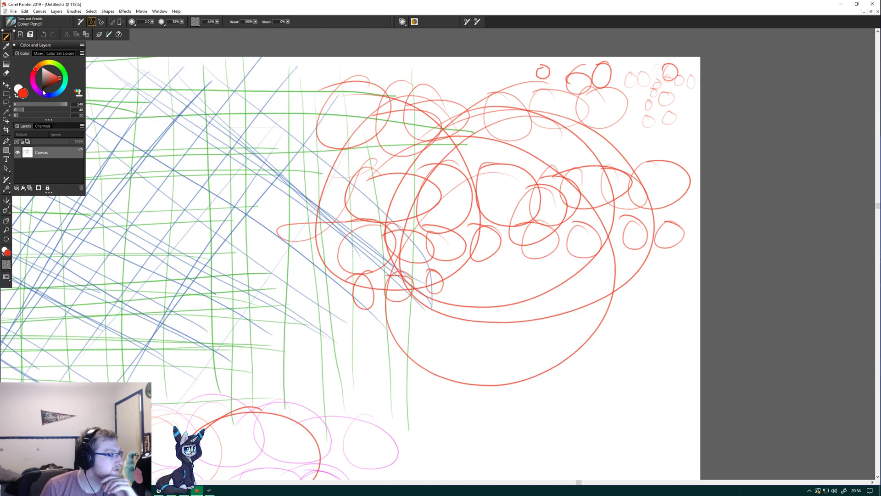
# Change the pencil colour to dark maroon and draw two large freehand circles over the red ones.
pyautogui.click(42, 65)
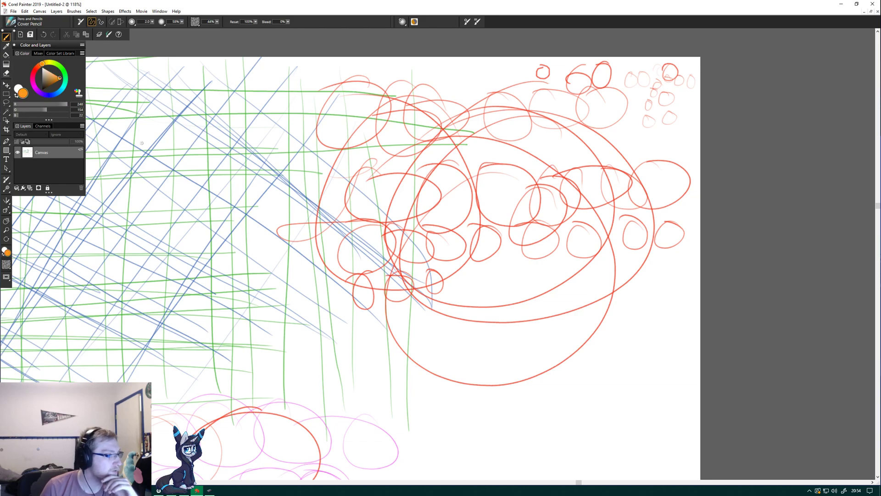
pyautogui.click(33, 73)
pyautogui.click(50, 86)
pyautogui.moveTo(383, 156)
pyautogui.mouseDown()
pyautogui.moveTo(334, 221)
pyautogui.moveTo(282, 153)
pyautogui.mouseUp()
pyautogui.moveTo(505, 111)
pyautogui.mouseDown()
pyautogui.moveTo(534, 85)
pyautogui.moveTo(461, 79)
pyautogui.mouseUp()
# Change the pencil colour to dark indigo and draw two rows of large overlapping freehand circles across the red ones.
pyautogui.click(44, 94)
pyautogui.moveTo(372, 104)
pyautogui.mouseDown()
pyautogui.moveTo(474, 197)
pyautogui.moveTo(307, 120)
pyautogui.mouseUp()
pyautogui.moveTo(509, 121)
pyautogui.mouseDown()
pyautogui.moveTo(610, 215)
pyautogui.moveTo(420, 175)
pyautogui.mouseUp()
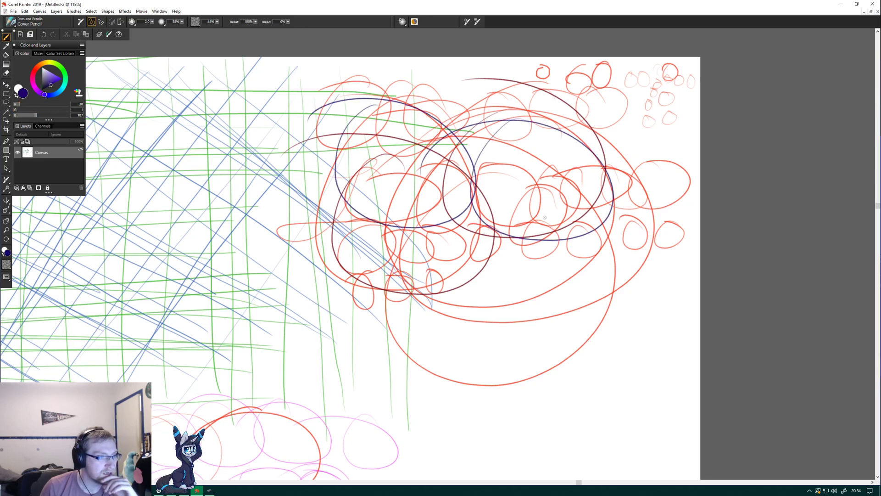
pyautogui.moveTo(564, 96)
pyautogui.mouseDown()
pyautogui.moveTo(643, 216)
pyautogui.moveTo(569, 92)
pyautogui.mouseUp()
pyautogui.moveTo(528, 105); pyautogui.dragTo(505, 149)
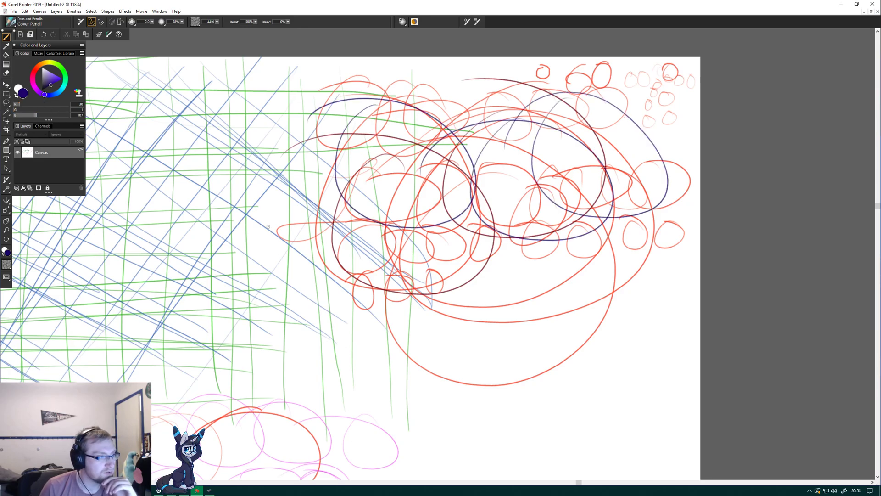
pyautogui.moveTo(358, 202)
pyautogui.mouseDown()
pyautogui.moveTo(370, 303)
pyautogui.moveTo(321, 206)
pyautogui.mouseUp()
pyautogui.moveTo(509, 186)
pyautogui.mouseDown()
pyautogui.moveTo(505, 280)
pyautogui.moveTo(463, 183)
pyautogui.mouseUp()
pyautogui.moveTo(572, 200)
pyautogui.mouseDown()
pyautogui.moveTo(596, 275)
pyautogui.moveTo(473, 189)
pyautogui.moveTo(578, 277)
pyautogui.moveTo(532, 184)
pyautogui.mouseUp()
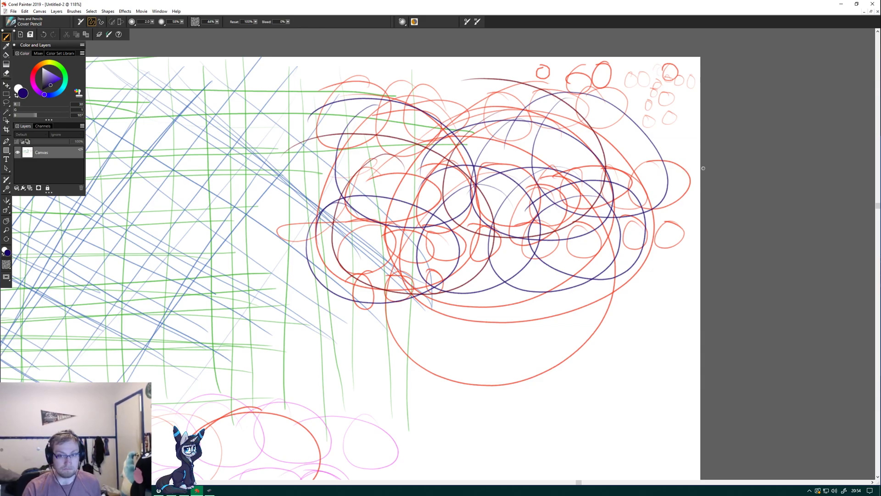
# Draw a row of dark indigo freehand triangles in the blank area below the large circles.
pyautogui.moveTo(878, 206); pyautogui.dragTo(877, 322)
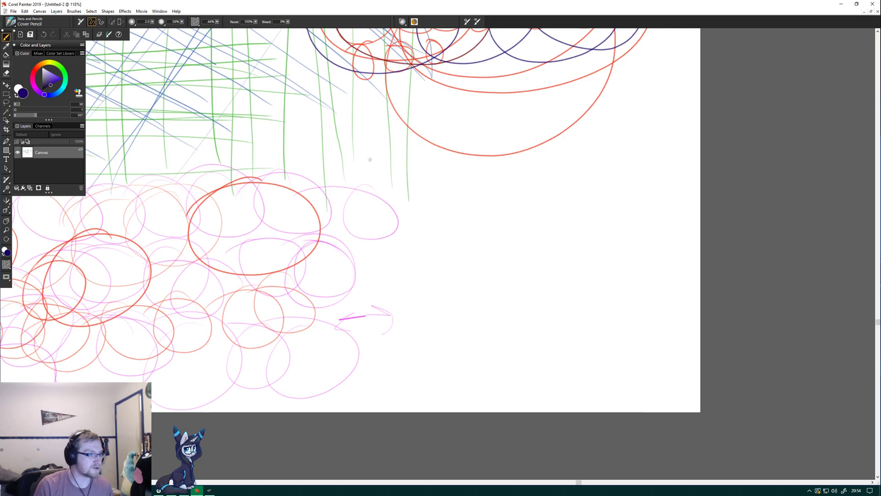
pyautogui.moveTo(376, 135)
pyautogui.mouseDown()
pyautogui.moveTo(430, 128)
pyautogui.moveTo(411, 194)
pyautogui.mouseUp()
pyautogui.moveTo(494, 179)
pyautogui.mouseDown()
pyautogui.moveTo(509, 110)
pyautogui.moveTo(540, 169)
pyautogui.mouseUp()
pyautogui.moveTo(482, 190)
pyautogui.mouseDown()
pyautogui.moveTo(573, 138)
pyautogui.moveTo(587, 163)
pyautogui.mouseUp()
pyautogui.moveTo(548, 161)
pyautogui.mouseDown()
pyautogui.moveTo(582, 150)
pyautogui.moveTo(605, 100)
pyautogui.moveTo(632, 173)
pyautogui.mouseUp()
pyautogui.moveTo(570, 173)
pyautogui.mouseDown()
pyautogui.moveTo(646, 167)
pyautogui.moveTo(641, 94)
pyautogui.moveTo(672, 169)
pyautogui.mouseUp()
pyautogui.moveTo(620, 172); pyautogui.dragTo(682, 160)
# Draw a second row beneath, with four right-angled triangles and one small upright triangle.
pyautogui.moveTo(357, 193)
pyautogui.mouseDown()
pyautogui.moveTo(437, 235)
pyautogui.moveTo(410, 212)
pyautogui.moveTo(361, 196)
pyautogui.moveTo(465, 257)
pyautogui.mouseUp()
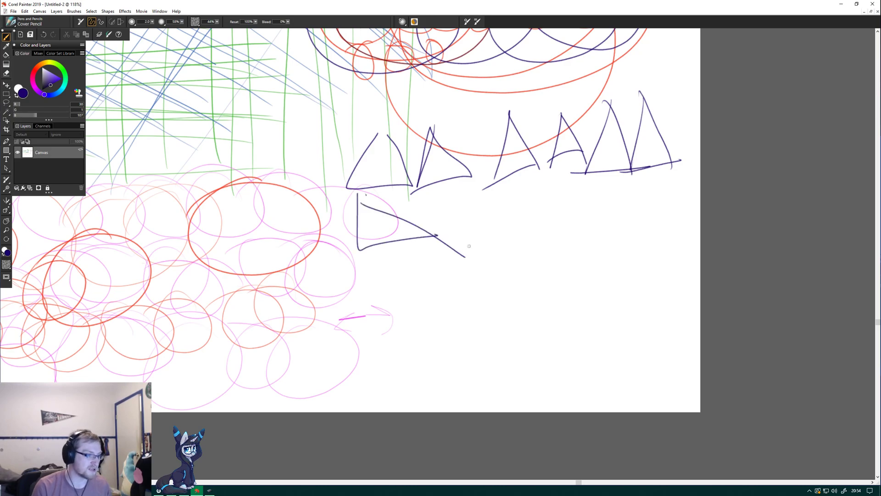
pyautogui.moveTo(434, 191); pyautogui.dragTo(548, 233)
pyautogui.moveTo(431, 194); pyautogui.dragTo(509, 251)
pyautogui.moveTo(507, 190)
pyautogui.mouseDown()
pyautogui.moveTo(543, 226)
pyautogui.moveTo(546, 219)
pyautogui.moveTo(507, 194)
pyautogui.moveTo(548, 242)
pyautogui.mouseUp()
pyautogui.moveTo(542, 189); pyautogui.dragTo(544, 227)
pyautogui.moveTo(542, 232); pyautogui.dragTo(571, 232)
pyautogui.moveTo(541, 189); pyautogui.dragTo(563, 228)
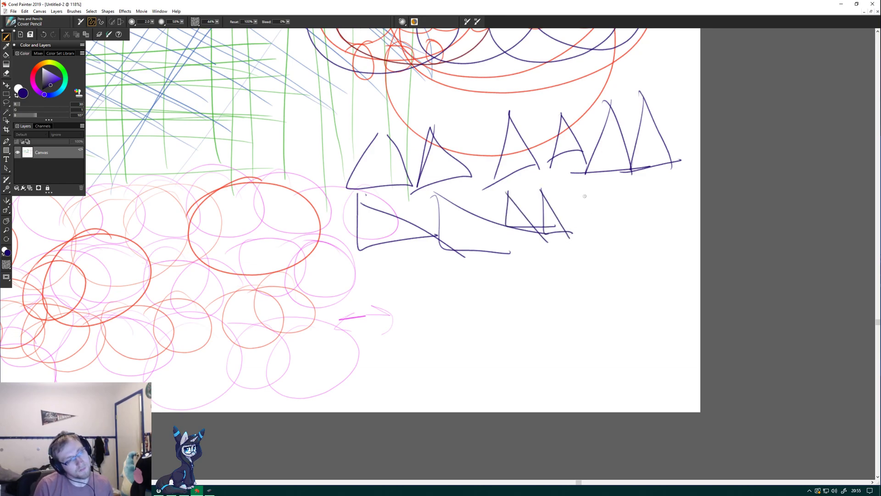
pyautogui.moveTo(573, 226); pyautogui.dragTo(600, 218)
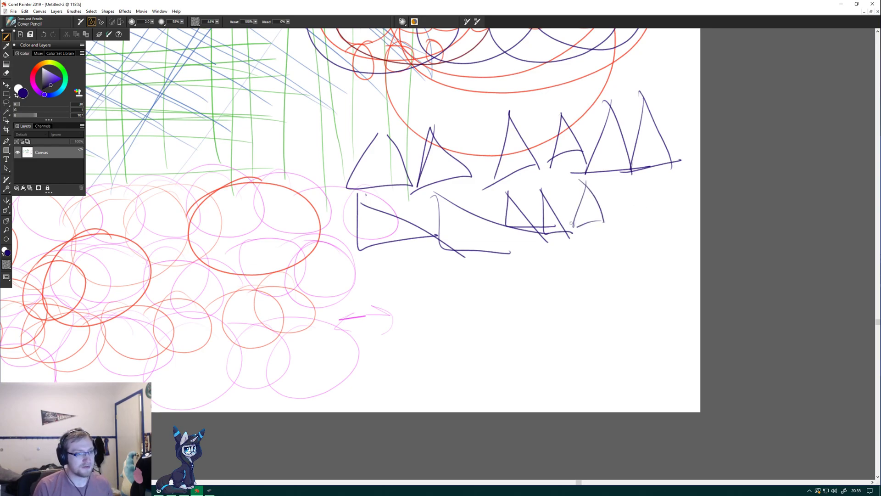
# Draw a row of seven freehand squares and rectangles beneath the triangle rows.
pyautogui.moveTo(374, 266)
pyautogui.mouseDown()
pyautogui.moveTo(420, 293)
pyautogui.moveTo(413, 267)
pyautogui.mouseUp()
pyautogui.moveTo(375, 273)
pyautogui.mouseDown()
pyautogui.moveTo(413, 267)
pyautogui.moveTo(437, 297)
pyautogui.mouseUp()
pyautogui.moveTo(435, 254); pyautogui.dragTo(470, 258)
pyautogui.moveTo(436, 304); pyautogui.dragTo(462, 299)
pyautogui.moveTo(458, 259); pyautogui.dragTo(458, 295)
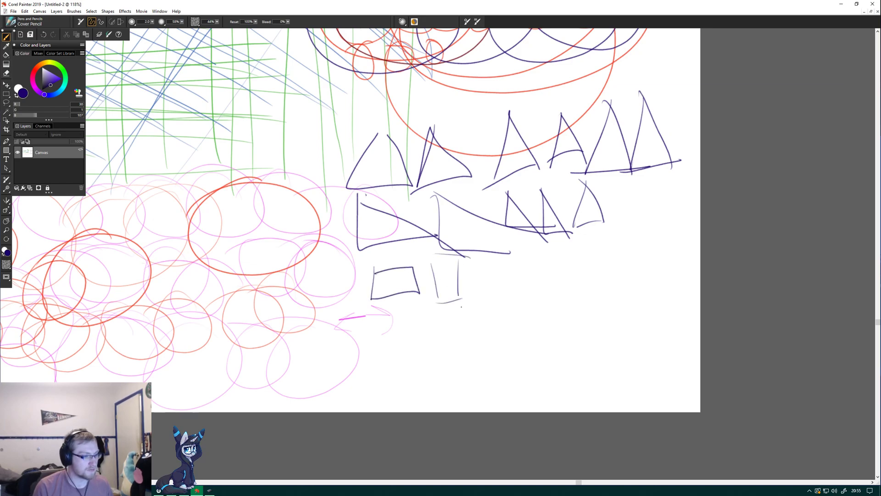
pyautogui.moveTo(484, 262); pyautogui.dragTo(483, 295)
pyautogui.moveTo(482, 265)
pyautogui.mouseDown()
pyautogui.moveTo(503, 265)
pyautogui.moveTo(504, 294)
pyautogui.mouseUp()
pyautogui.moveTo(482, 296); pyautogui.dragTo(505, 295)
pyautogui.moveTo(522, 265)
pyautogui.mouseDown()
pyautogui.moveTo(525, 297)
pyautogui.moveTo(546, 266)
pyautogui.mouseUp()
pyautogui.moveTo(543, 266); pyautogui.dragTo(544, 296)
pyautogui.moveTo(552, 261)
pyautogui.mouseDown()
pyautogui.moveTo(583, 288)
pyautogui.moveTo(553, 260)
pyautogui.moveTo(624, 282)
pyautogui.moveTo(595, 250)
pyautogui.moveTo(671, 280)
pyautogui.moveTo(635, 255)
pyautogui.mouseUp()
# Draw a second row of four freehand squares below the first row of squares.
pyautogui.moveTo(378, 313)
pyautogui.mouseDown()
pyautogui.moveTo(405, 349)
pyautogui.moveTo(374, 316)
pyautogui.mouseUp()
pyautogui.moveTo(428, 315)
pyautogui.mouseDown()
pyautogui.moveTo(457, 352)
pyautogui.moveTo(431, 352)
pyautogui.mouseUp()
pyautogui.moveTo(474, 320)
pyautogui.mouseDown()
pyautogui.moveTo(485, 352)
pyautogui.moveTo(507, 335)
pyautogui.moveTo(498, 318)
pyautogui.moveTo(480, 322)
pyautogui.moveTo(532, 345)
pyautogui.mouseUp()
pyautogui.moveTo(525, 314)
pyautogui.mouseDown()
pyautogui.moveTo(565, 308)
pyautogui.moveTo(540, 344)
pyautogui.mouseUp()
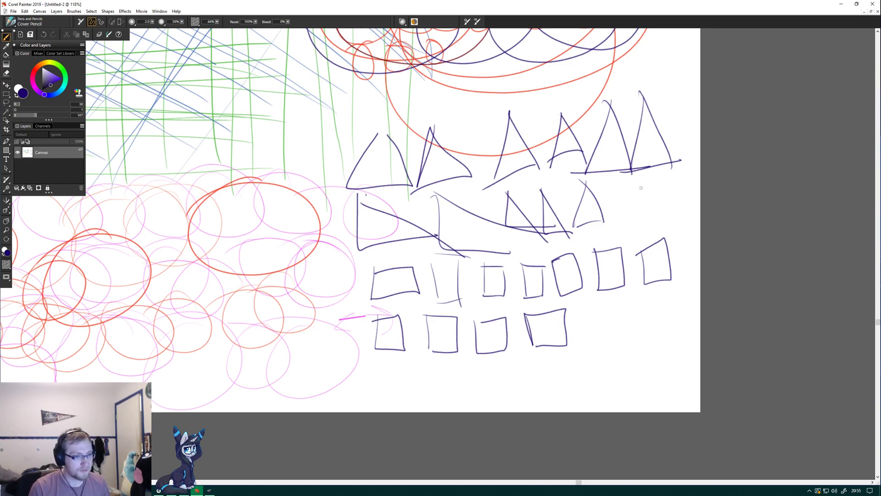
# Draw a freehand cube at the end of the second triangle row and shade its faces with pencil hatching.
pyautogui.moveTo(621, 196)
pyautogui.mouseDown()
pyautogui.moveTo(656, 218)
pyautogui.moveTo(654, 192)
pyautogui.moveTo(621, 197)
pyautogui.moveTo(648, 174)
pyautogui.moveTo(654, 195)
pyautogui.moveTo(665, 180)
pyautogui.mouseUp()
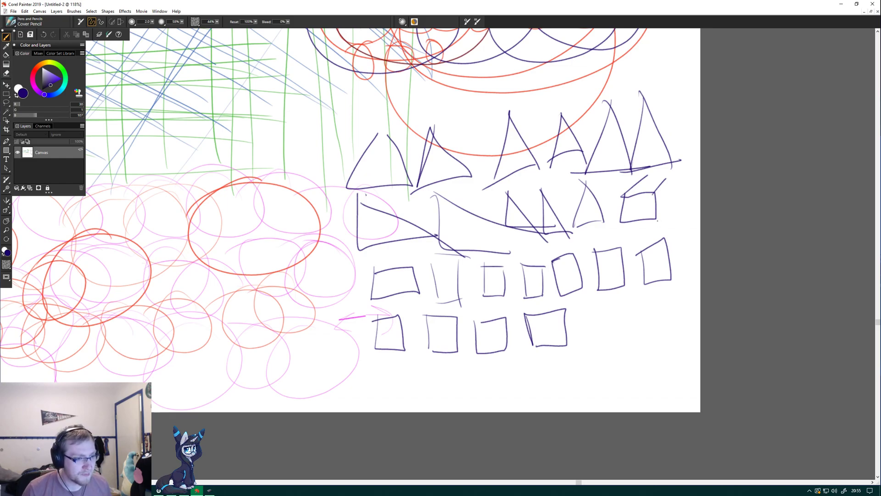
pyautogui.moveTo(669, 189); pyautogui.dragTo(657, 220)
pyautogui.moveTo(664, 177)
pyautogui.mouseDown()
pyautogui.moveTo(670, 198)
pyautogui.moveTo(673, 171)
pyautogui.mouseUp()
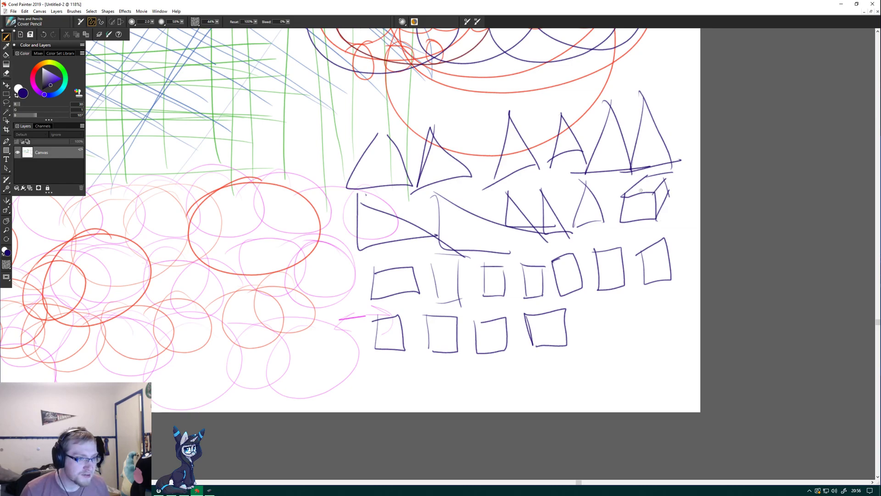
pyautogui.moveTo(648, 177)
pyautogui.mouseDown()
pyautogui.moveTo(664, 180)
pyautogui.moveTo(640, 182)
pyautogui.moveTo(630, 195)
pyautogui.mouseUp()
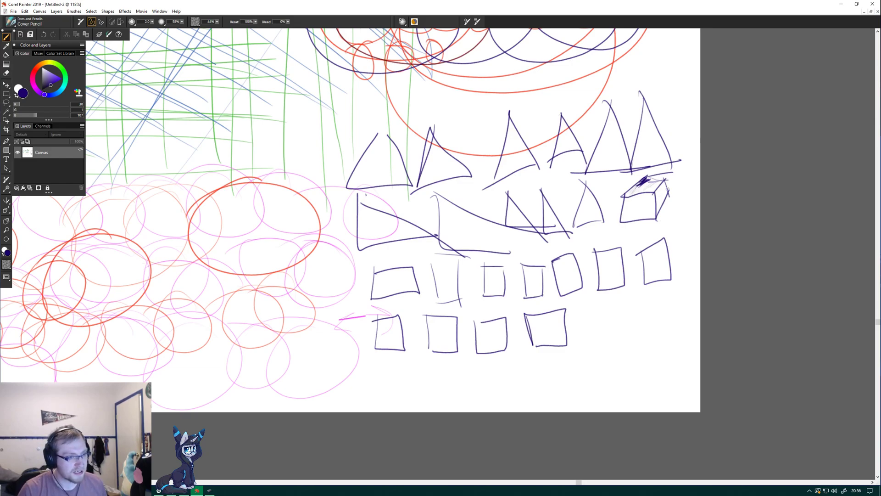
pyautogui.moveTo(621, 220); pyautogui.dragTo(633, 203)
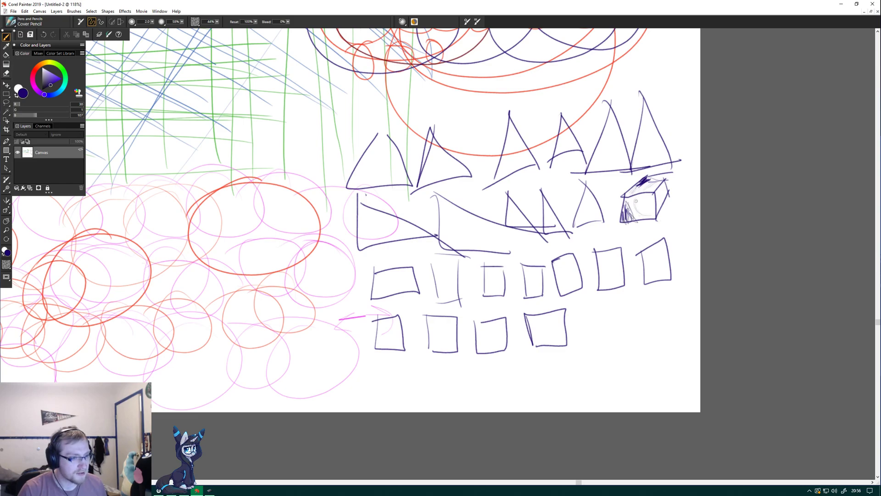
pyautogui.moveTo(641, 214); pyautogui.dragTo(649, 212)
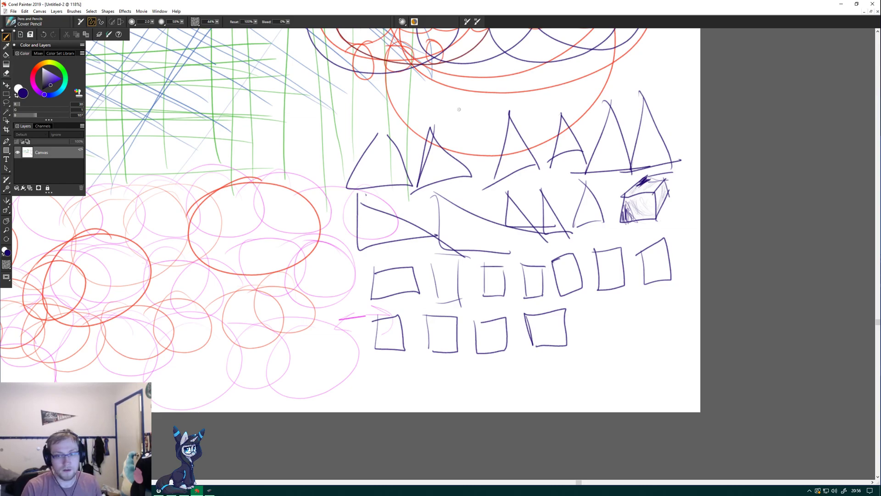
# Draw freehand circles over the triangle tips and a series of long rising diagonal lines from the pink circles across the triangles.
pyautogui.moveTo(640, 82); pyautogui.dragTo(606, 102)
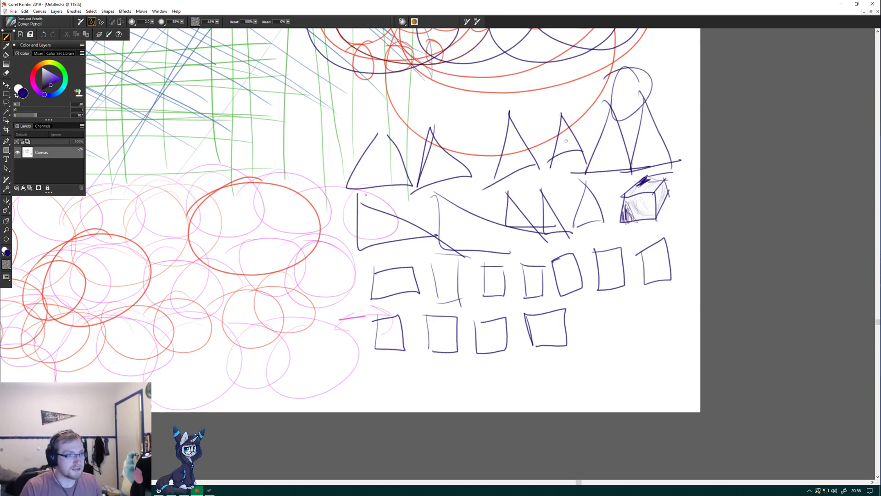
pyautogui.moveTo(499, 110); pyautogui.dragTo(523, 110)
pyautogui.moveTo(270, 202); pyautogui.dragTo(514, 142)
pyautogui.moveTo(271, 289); pyautogui.dragTo(452, 185)
pyautogui.moveTo(348, 284); pyautogui.dragTo(448, 194)
pyautogui.moveTo(267, 265); pyautogui.dragTo(471, 138)
pyautogui.moveTo(265, 324); pyautogui.dragTo(460, 149)
pyautogui.moveTo(280, 342); pyautogui.dragTo(413, 215)
pyautogui.moveTo(287, 374); pyautogui.dragTo(461, 174)
pyautogui.moveTo(296, 377); pyautogui.dragTo(458, 191)
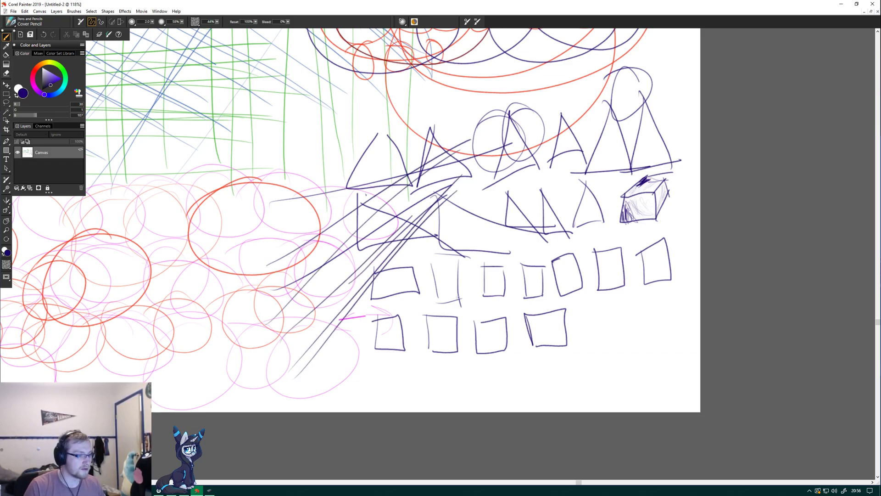
# Draw a large diamond across the lower squares and a star of crossed lines inside a polygon at the end of that row.
pyautogui.moveTo(374, 371)
pyautogui.mouseDown()
pyautogui.moveTo(440, 278)
pyautogui.moveTo(493, 324)
pyautogui.moveTo(421, 414)
pyautogui.moveTo(360, 377)
pyautogui.mouseUp()
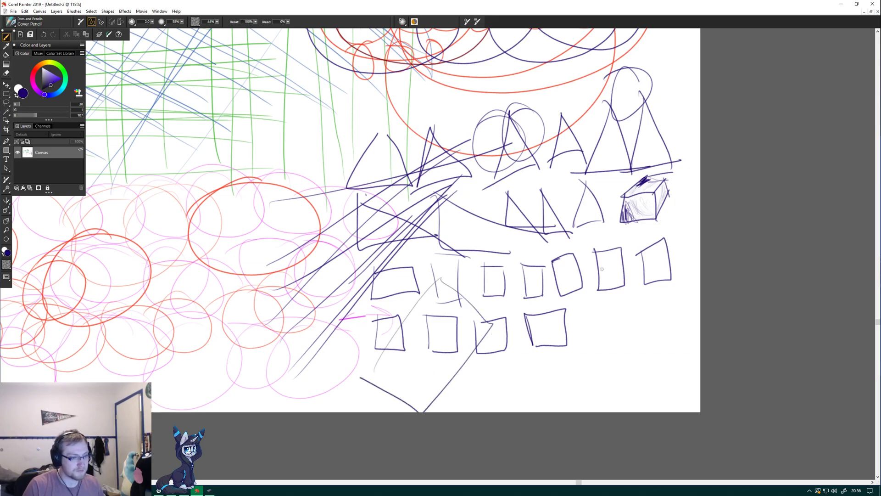
pyautogui.moveTo(587, 328)
pyautogui.mouseDown()
pyautogui.moveTo(622, 304)
pyautogui.moveTo(634, 347)
pyautogui.mouseUp()
pyautogui.moveTo(580, 301)
pyautogui.mouseDown()
pyautogui.moveTo(625, 322)
pyautogui.moveTo(576, 344)
pyautogui.mouseUp()
pyautogui.moveTo(582, 304)
pyautogui.mouseDown()
pyautogui.moveTo(636, 315)
pyautogui.moveTo(631, 347)
pyautogui.moveTo(594, 341)
pyautogui.moveTo(579, 319)
pyautogui.mouseUp()
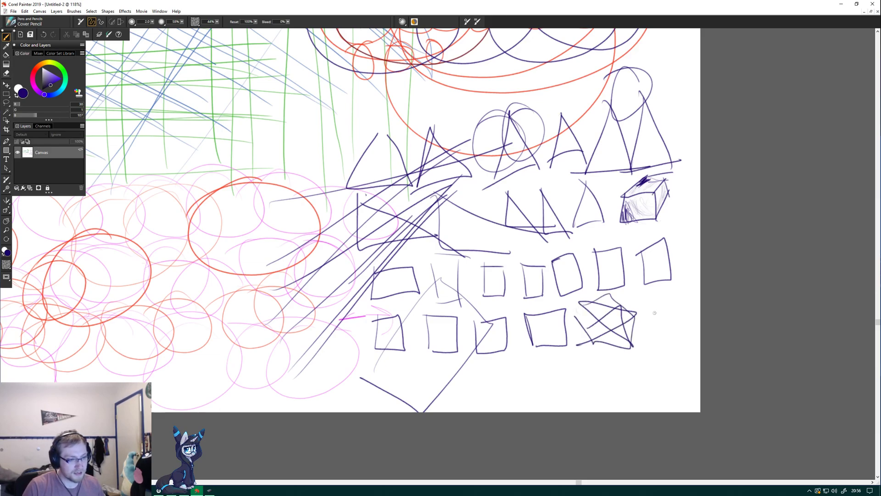
# Draw a small pentagon with a star inside at the end of the lower squares row and add box faces above the last upper square.
pyautogui.moveTo(650, 313)
pyautogui.mouseDown()
pyautogui.moveTo(673, 324)
pyautogui.moveTo(655, 292)
pyautogui.moveTo(688, 324)
pyautogui.moveTo(647, 313)
pyautogui.moveTo(653, 293)
pyautogui.moveTo(691, 304)
pyautogui.moveTo(691, 324)
pyautogui.moveTo(673, 329)
pyautogui.moveTo(646, 308)
pyautogui.mouseUp()
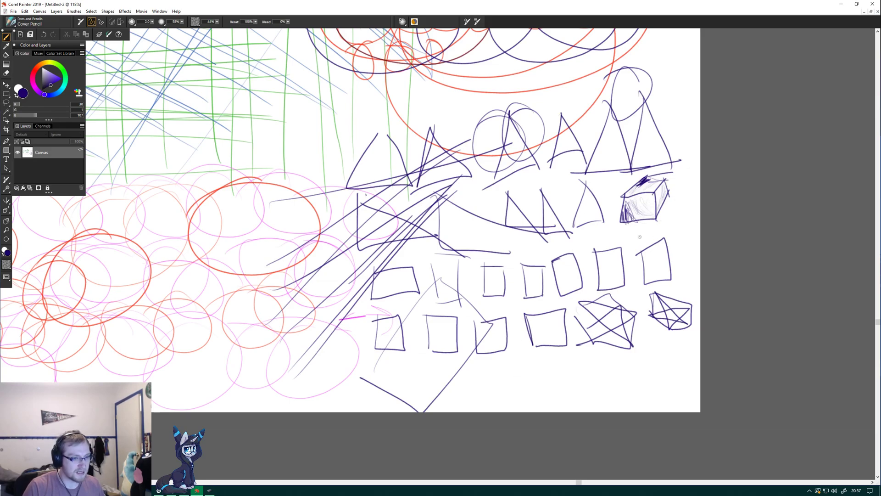
pyautogui.moveTo(627, 232)
pyautogui.mouseDown()
pyautogui.moveTo(664, 237)
pyautogui.moveTo(641, 259)
pyautogui.moveTo(624, 252)
pyautogui.moveTo(622, 237)
pyautogui.mouseUp()
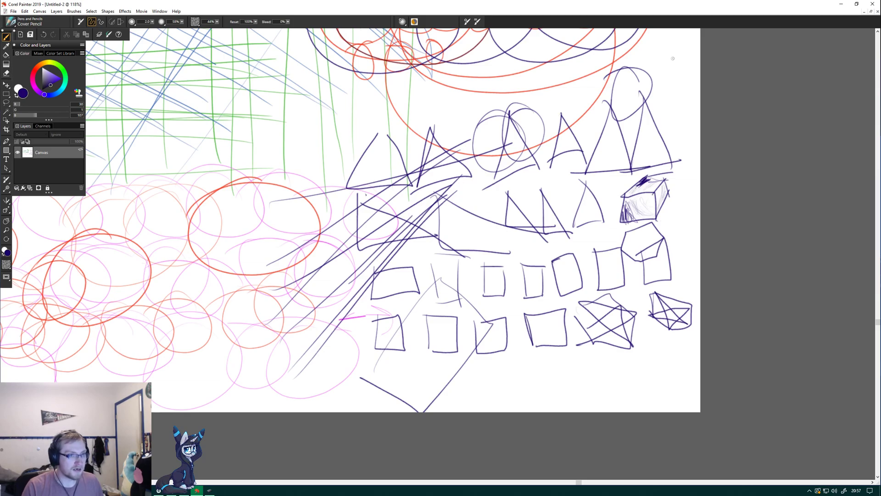
# Draw a narrow upright shape of loose curved strokes with short top and bottom lines beside the tallest triangles, near the canvas edge.
pyautogui.moveTo(666, 72)
pyautogui.mouseDown()
pyautogui.moveTo(666, 99)
pyautogui.moveTo(693, 106)
pyautogui.mouseUp()
pyautogui.moveTo(670, 56); pyautogui.dragTo(688, 57)
pyautogui.moveTo(669, 118)
pyautogui.mouseDown()
pyautogui.moveTo(694, 112)
pyautogui.moveTo(674, 114)
pyautogui.moveTo(694, 98)
pyautogui.mouseUp()
pyautogui.moveTo(673, 56)
pyautogui.mouseDown()
pyautogui.moveTo(665, 77)
pyautogui.moveTo(691, 87)
pyautogui.mouseUp()
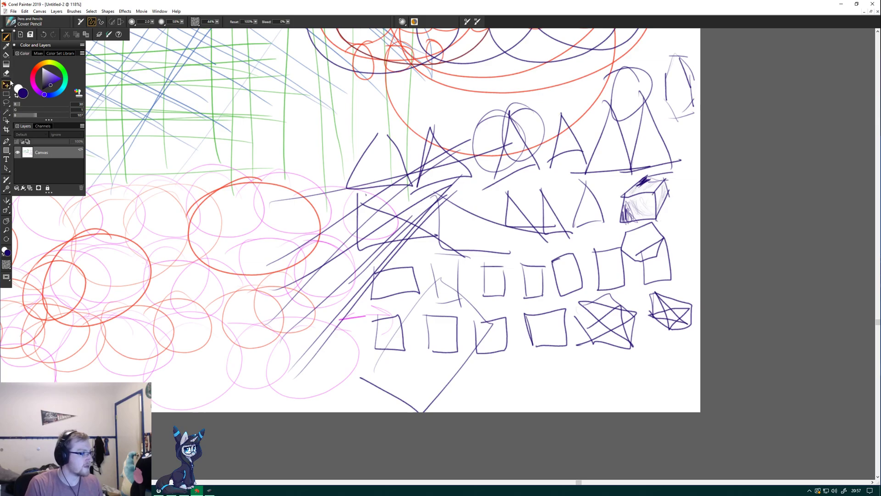
# Choose a lighter violet pencil colour and write a large handwritten signature across the upper part of the green and blue hatching.
pyautogui.click(49, 86)
pyautogui.moveTo(49, 86)
pyautogui.mouseDown()
pyautogui.moveTo(55, 78)
pyautogui.moveTo(58, 86)
pyautogui.mouseUp()
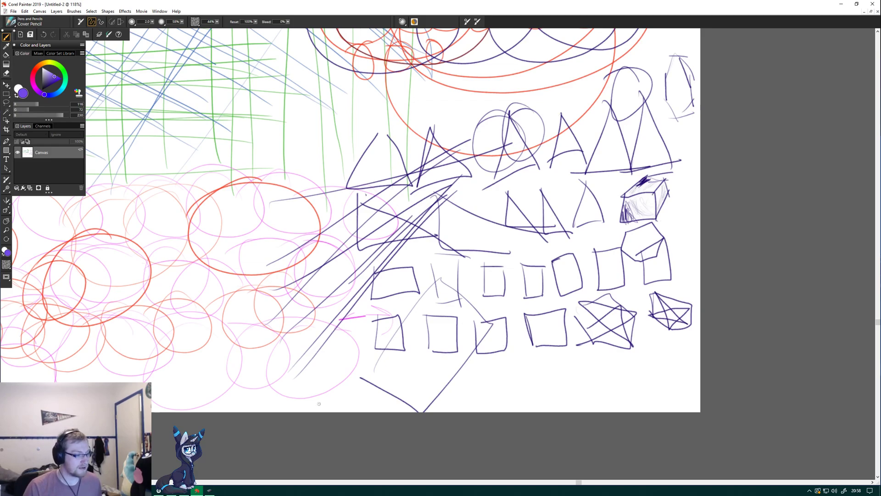
pyautogui.scroll(4, 319, 222)
pyautogui.scroll(-5, 319, 222)
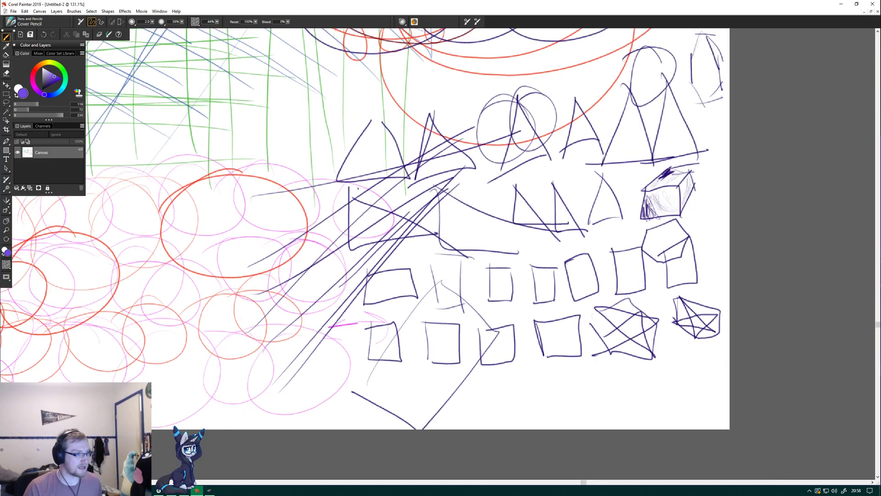
pyautogui.scroll(-2, 318, 222)
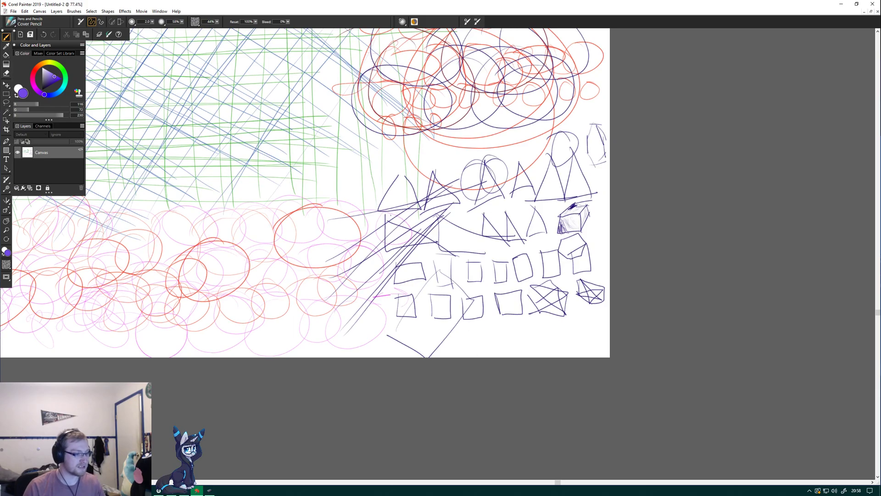
pyautogui.moveTo(566, 482); pyautogui.dragTo(418, 482)
pyautogui.moveTo(877, 313); pyautogui.dragTo(878, 247)
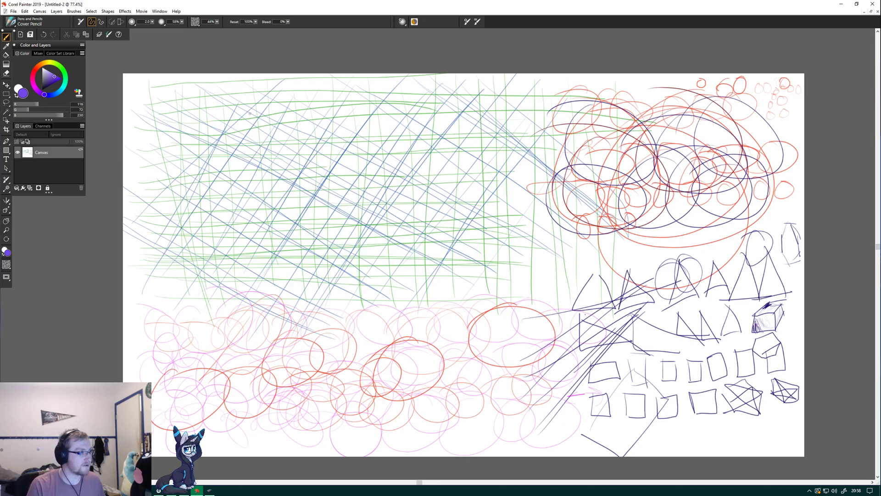
pyautogui.moveTo(196, 152)
pyautogui.mouseDown()
pyautogui.moveTo(145, 163)
pyautogui.moveTo(155, 137)
pyautogui.mouseUp()
pyautogui.moveTo(209, 160)
pyautogui.mouseDown()
pyautogui.moveTo(271, 151)
pyautogui.moveTo(226, 81)
pyautogui.mouseUp()
pyautogui.moveTo(314, 110)
pyautogui.mouseDown()
pyautogui.moveTo(283, 150)
pyautogui.moveTo(285, 177)
pyautogui.mouseUp()
pyautogui.moveTo(325, 127)
pyautogui.mouseDown()
pyautogui.moveTo(337, 112)
pyautogui.moveTo(326, 167)
pyautogui.moveTo(357, 129)
pyautogui.moveTo(361, 153)
pyautogui.moveTo(396, 114)
pyautogui.mouseUp()
pyautogui.moveTo(396, 114)
pyautogui.mouseDown()
pyautogui.moveTo(294, 217)
pyautogui.moveTo(285, 256)
pyautogui.mouseUp()
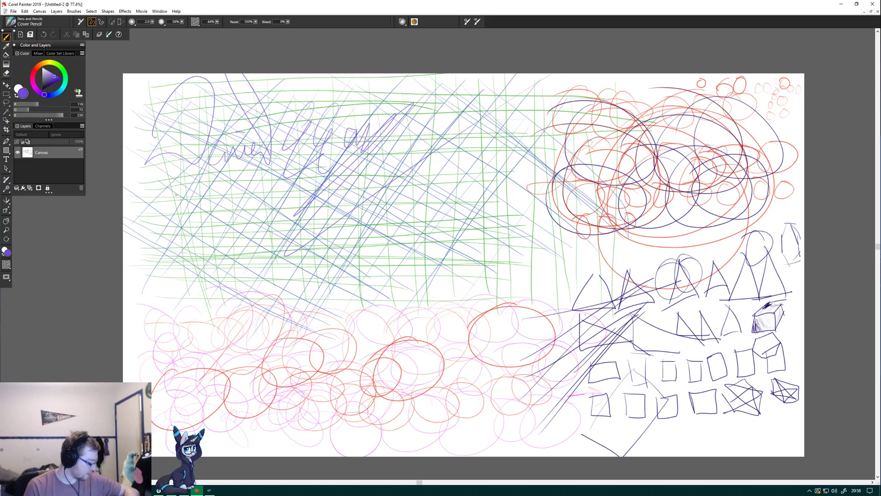
# Handwrite the date 2019-01-09 below the signature.
pyautogui.moveTo(182, 184)
pyautogui.mouseDown()
pyautogui.moveTo(158, 222)
pyautogui.moveTo(202, 210)
pyautogui.moveTo(189, 216)
pyautogui.mouseUp()
pyautogui.moveTo(212, 181); pyautogui.dragTo(216, 205)
pyautogui.moveTo(222, 191)
pyautogui.mouseDown()
pyautogui.moveTo(240, 203)
pyautogui.moveTo(253, 198)
pyautogui.mouseUp()
pyautogui.moveTo(260, 186)
pyautogui.mouseDown()
pyautogui.moveTo(277, 176)
pyautogui.moveTo(290, 191)
pyautogui.mouseUp()
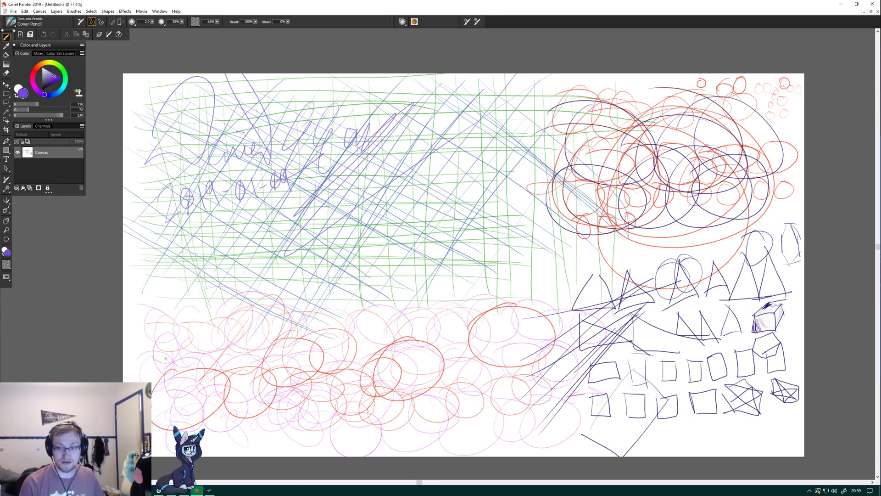
pyautogui.moveTo(224, 404)
pyautogui.mouseDown()
pyautogui.moveTo(211, 425)
pyautogui.moveTo(224, 431)
pyautogui.moveTo(221, 413)
pyautogui.moveTo(237, 431)
pyautogui.mouseUp()
pyautogui.moveTo(173, 397)
pyautogui.mouseDown()
pyautogui.moveTo(187, 424)
pyautogui.moveTo(200, 400)
pyautogui.mouseUp()
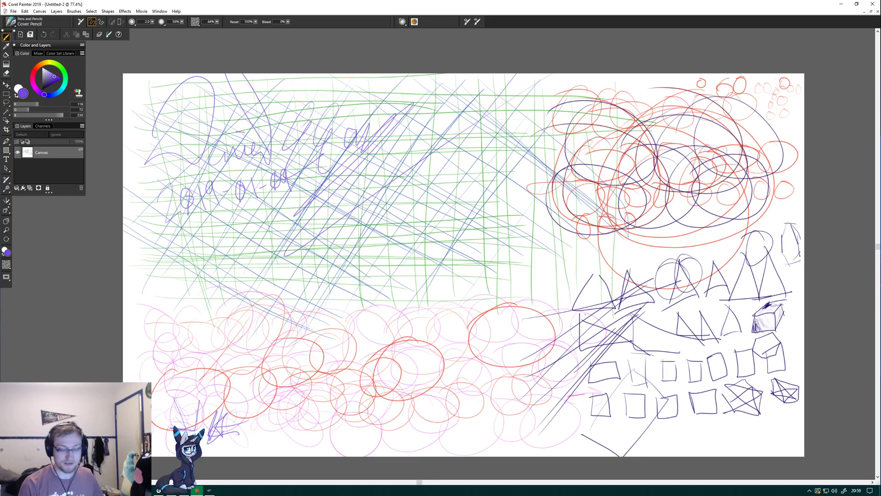
pyautogui.moveTo(368, 297); pyautogui.dragTo(422, 287)
pyautogui.moveTo(394, 279)
pyautogui.mouseDown()
pyautogui.moveTo(425, 287)
pyautogui.moveTo(415, 324)
pyautogui.mouseUp()
pyautogui.hotkey('ctrl', 'z')
pyautogui.hotkey('ctrl', 'z')
pyautogui.hotkey('ctrl', 'z')
pyautogui.hotkey('ctrl', 'z')
pyautogui.hotkey('ctrl', 'z')
pyautogui.hotkey('ctrl', 'z')
pyautogui.hotkey('ctrl', 'z')
pyautogui.hotkey('ctrl', 'z')
pyautogui.hotkey('ctrl', 'z')
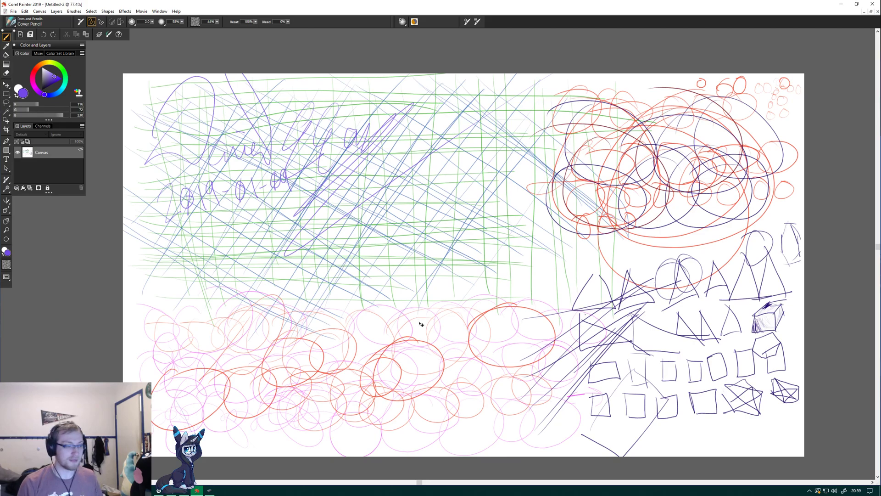